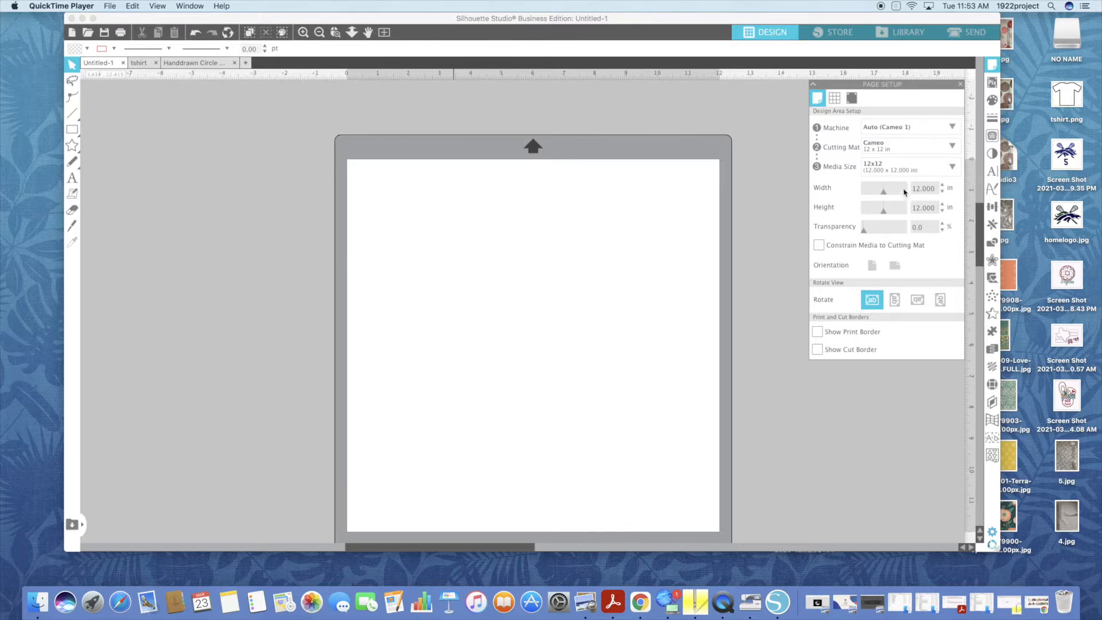
# Set the media size to Printer and turn on registration marks with a thickness of 1.00.
pyautogui.click(917, 169)
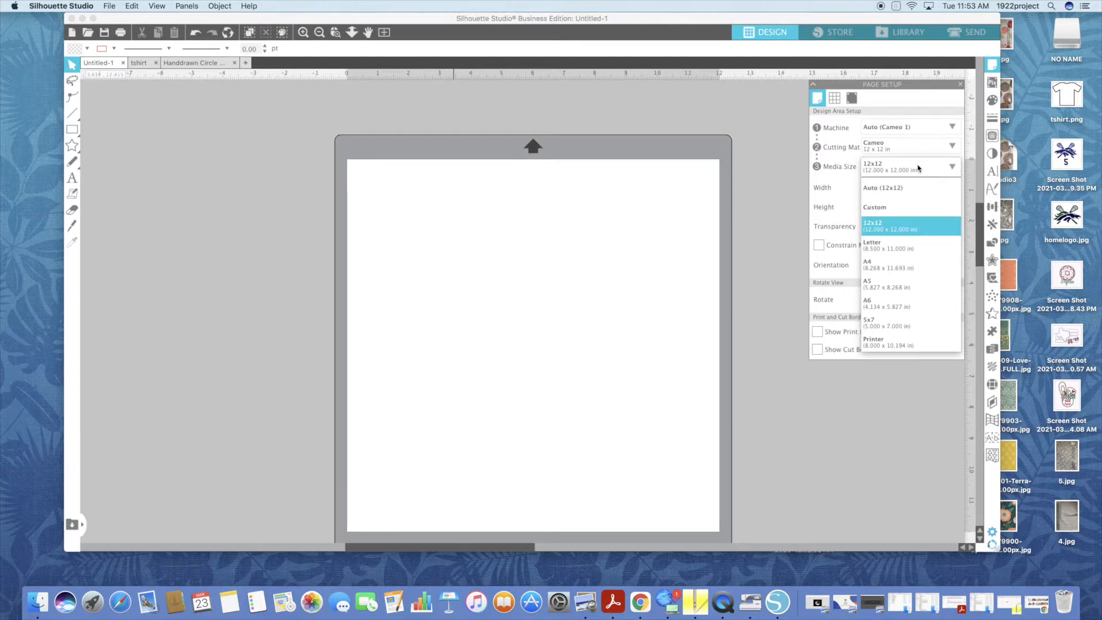
pyautogui.click(906, 347)
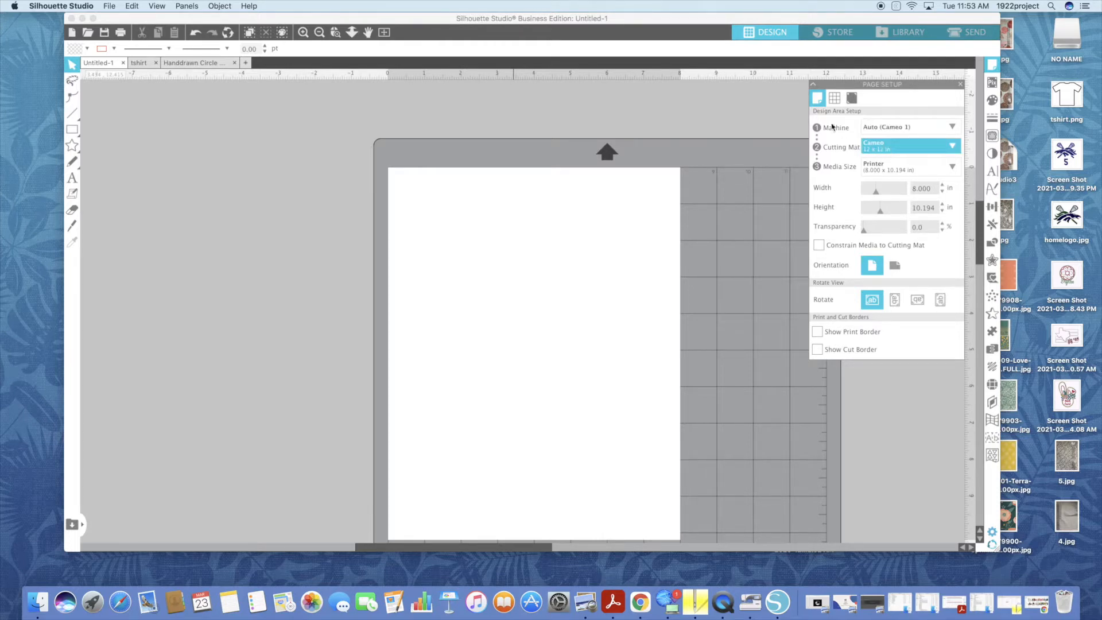
pyautogui.click(853, 98)
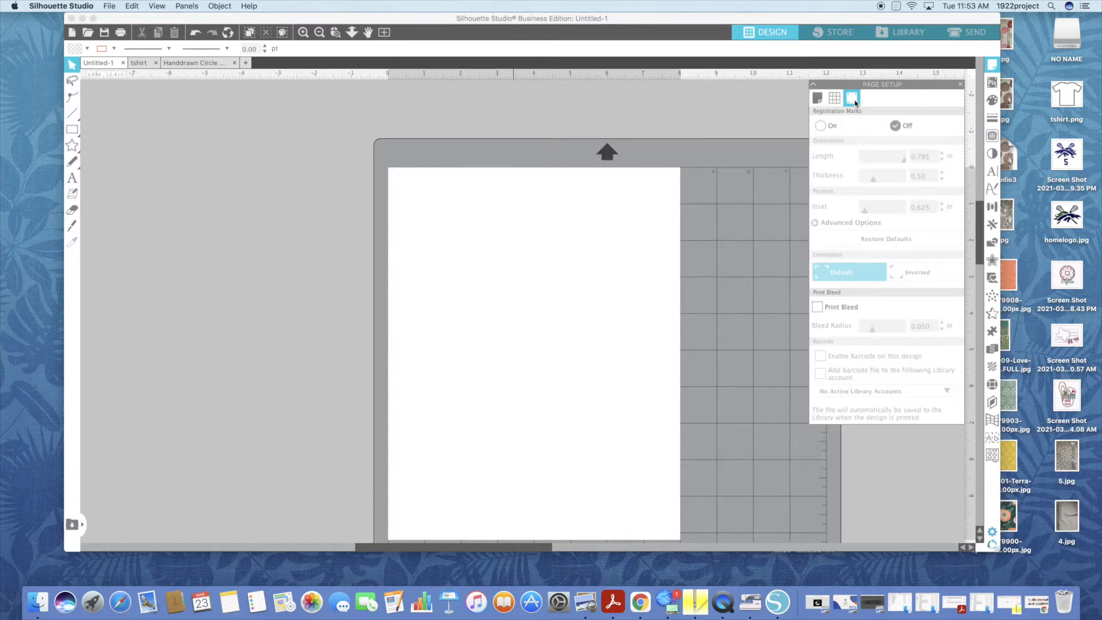
pyautogui.click(823, 126)
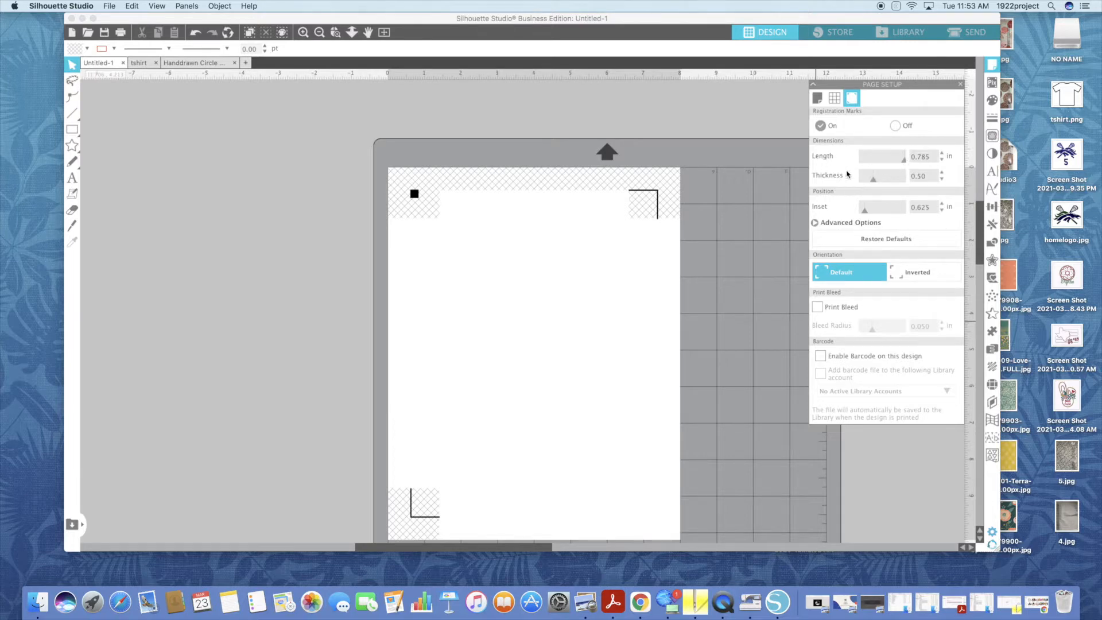
pyautogui.moveTo(873, 182); pyautogui.dragTo(912, 182)
# Draw a rounded rectangle about 2.78 by 3.14 in and a scalloped rectangle about 2.59 by 4.16 in inside the registration marks.
pyautogui.moveTo(70, 129)
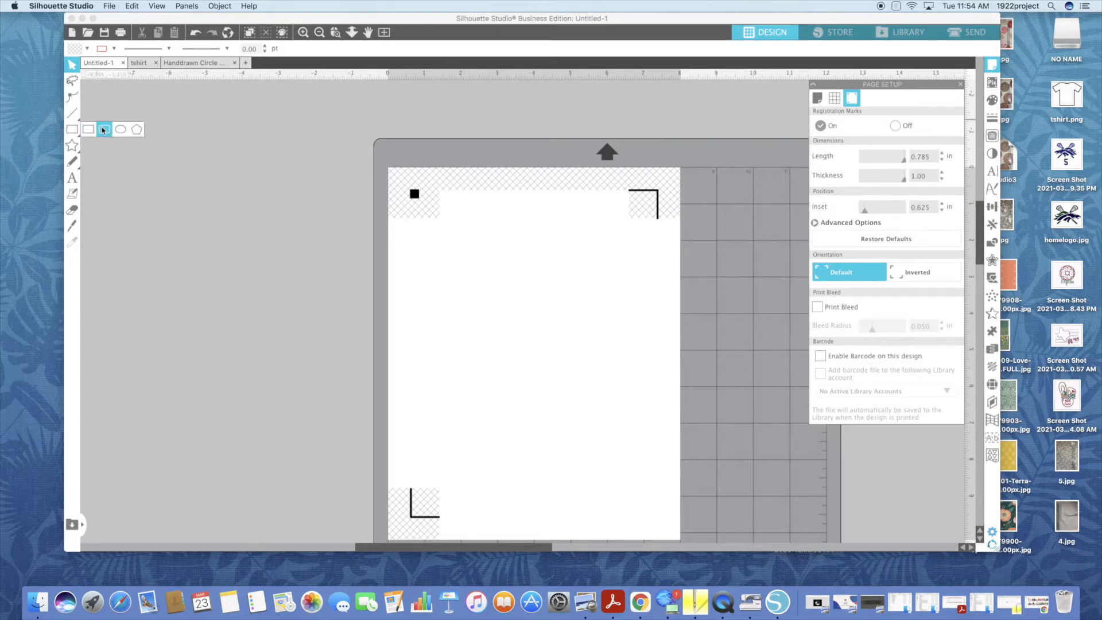
pyautogui.click(88, 129)
pyautogui.moveTo(444, 236)
pyautogui.mouseDown()
pyautogui.moveTo(543, 315)
pyautogui.moveTo(546, 350)
pyautogui.mouseUp()
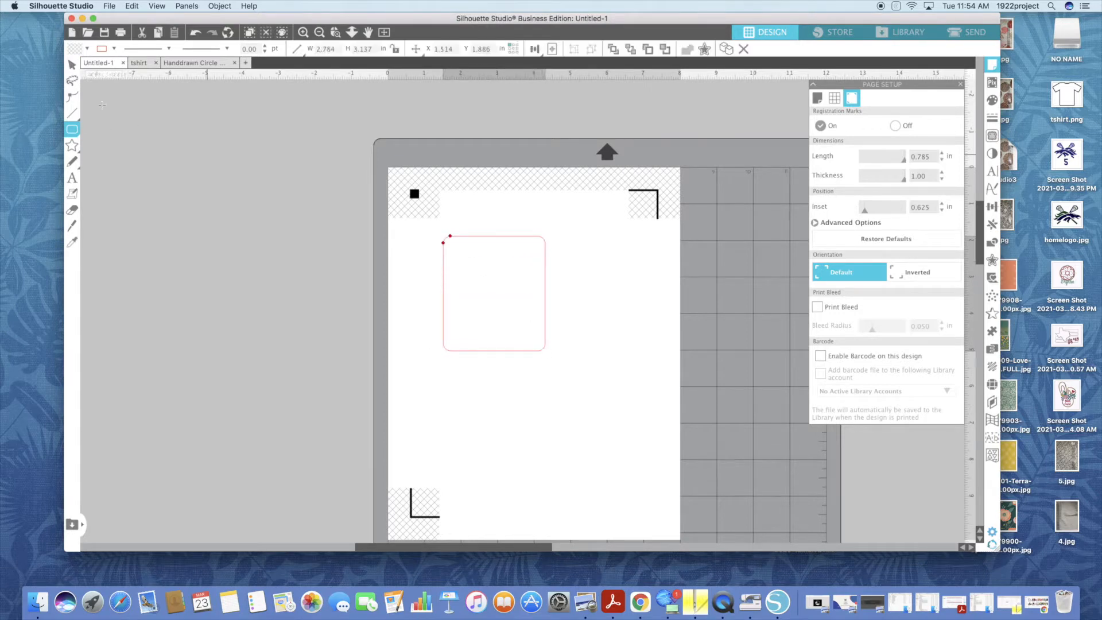
pyautogui.moveTo(73, 145)
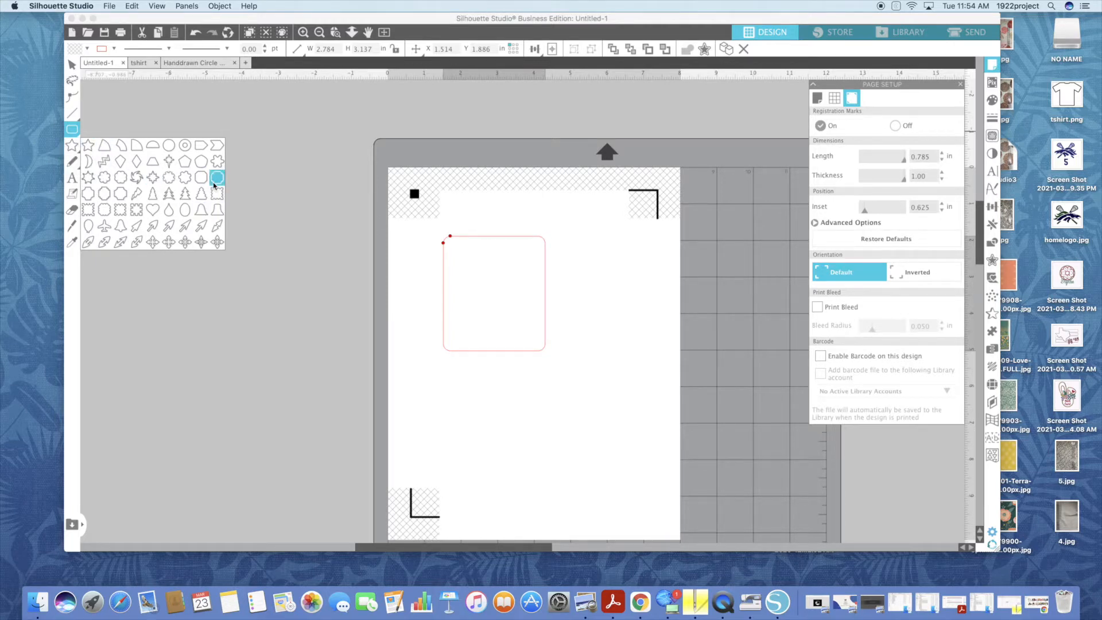
pyautogui.click(104, 215)
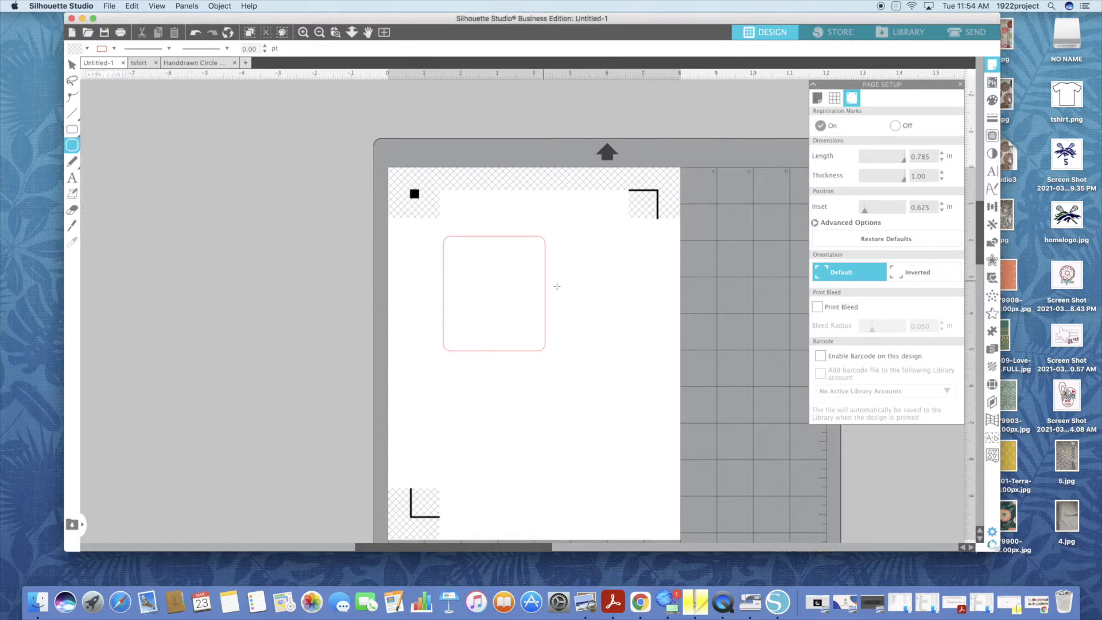
pyautogui.moveTo(558, 311)
pyautogui.mouseDown()
pyautogui.moveTo(621, 373)
pyautogui.moveTo(644, 455)
pyautogui.mouseUp()
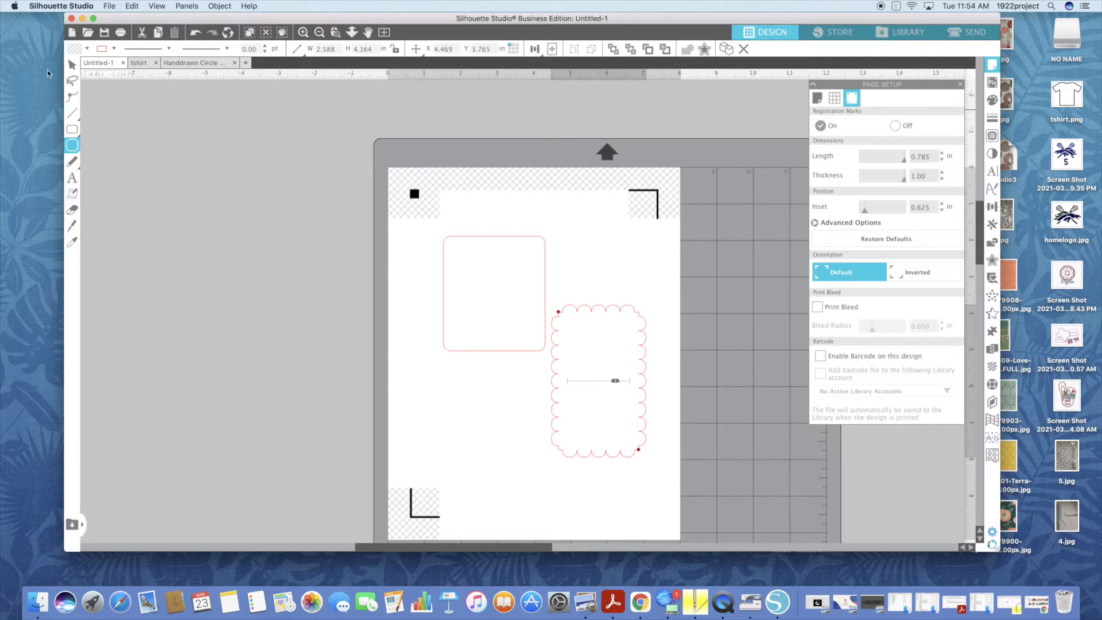
# Delete the rounded rectangle and the scalloped rectangle from the page.
pyautogui.click(71, 65)
pyautogui.click(527, 236)
pyautogui.click(527, 239)
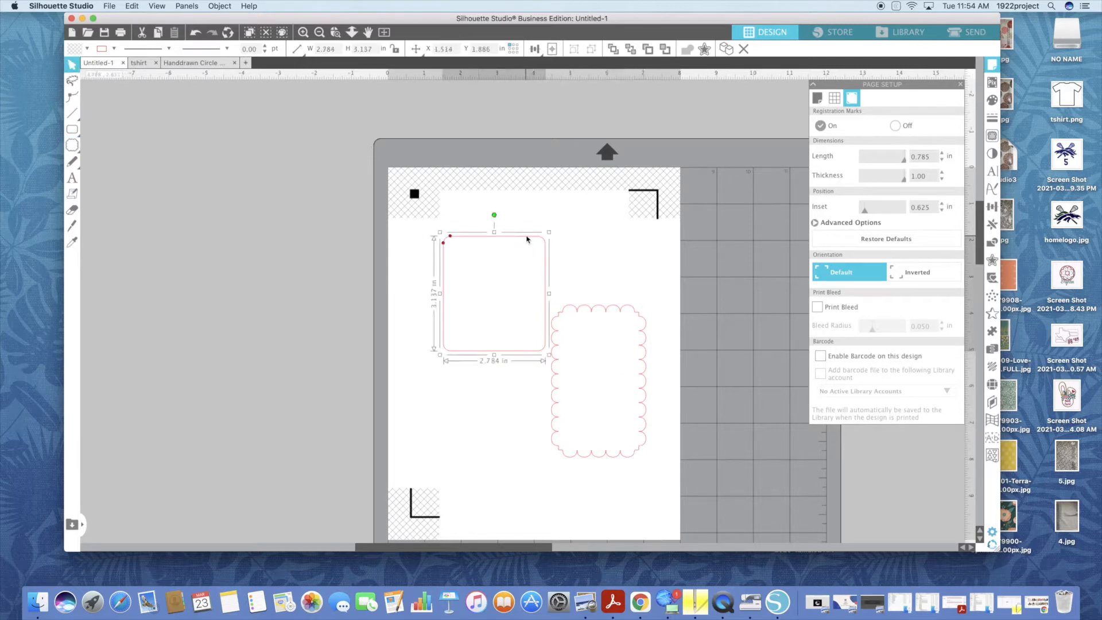
pyautogui.press('Delete')
pyautogui.click(593, 313)
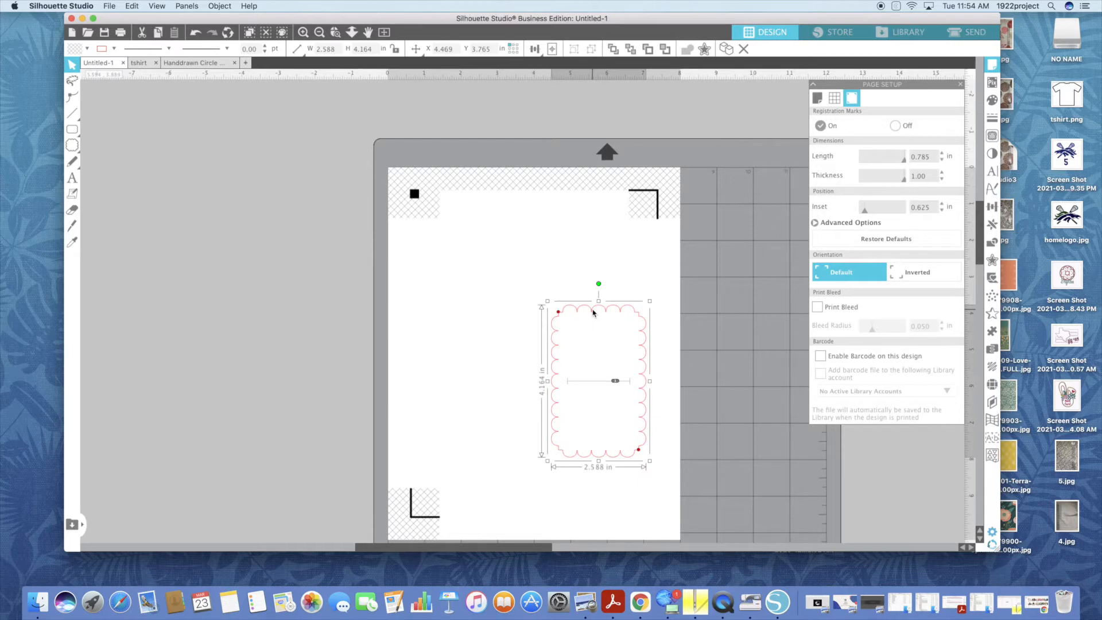
pyautogui.press('Delete')
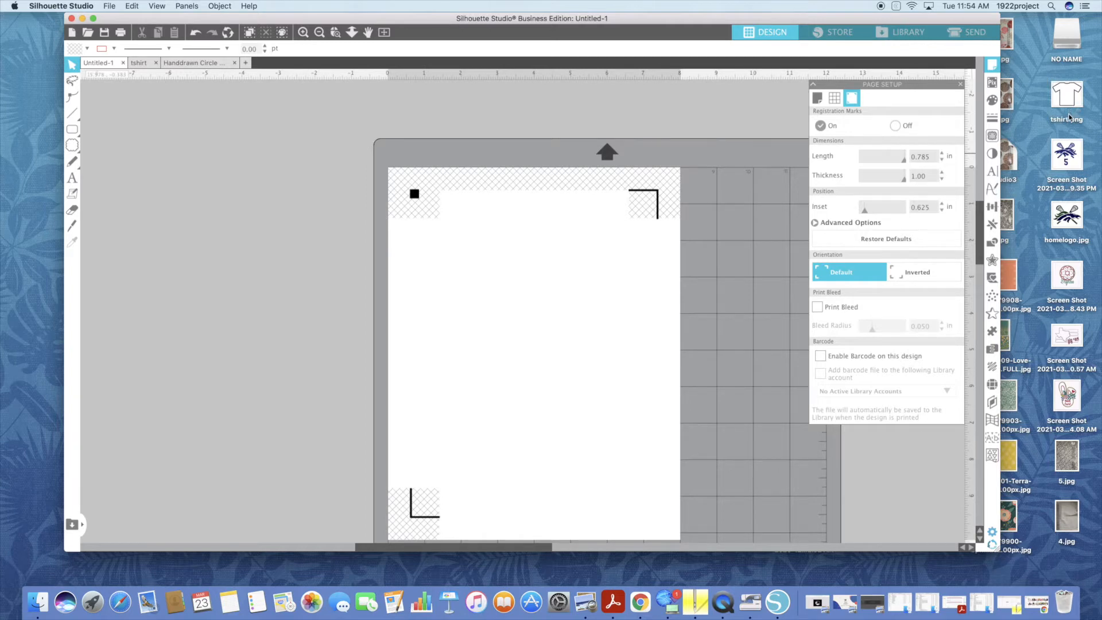
# Place tshirt.png from the desktop on the page and scale it down to about 3.48 by 2.82 in within the registration marks.
pyautogui.moveTo(1071, 102); pyautogui.dragTo(556, 350)
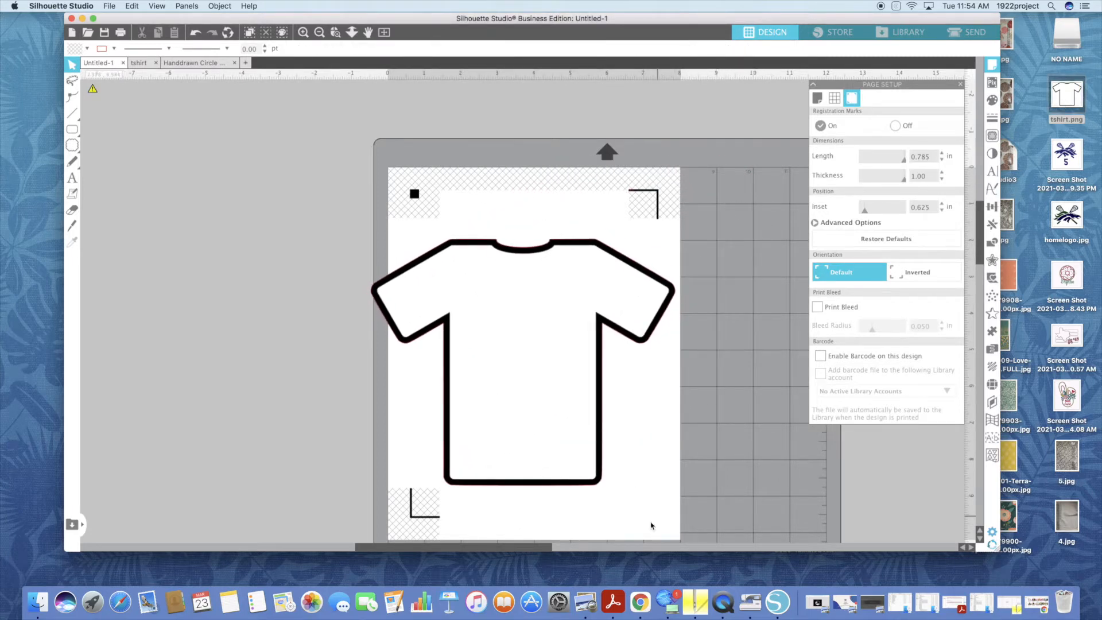
pyautogui.click(598, 486)
pyautogui.moveTo(679, 489); pyautogui.dragTo(542, 378)
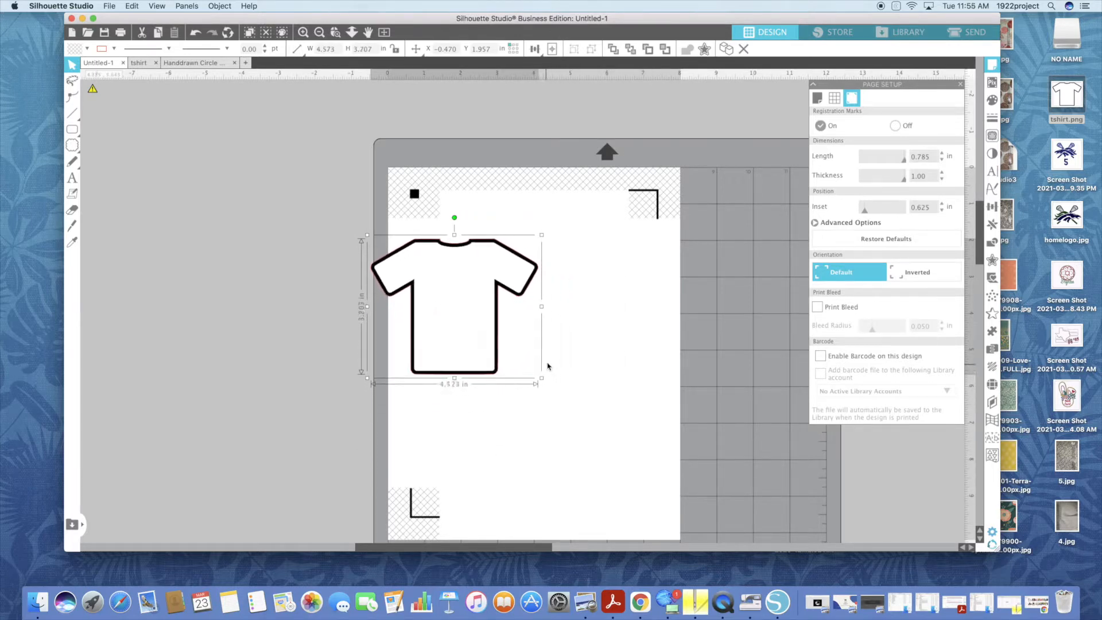
pyautogui.moveTo(492, 352); pyautogui.dragTo(540, 360)
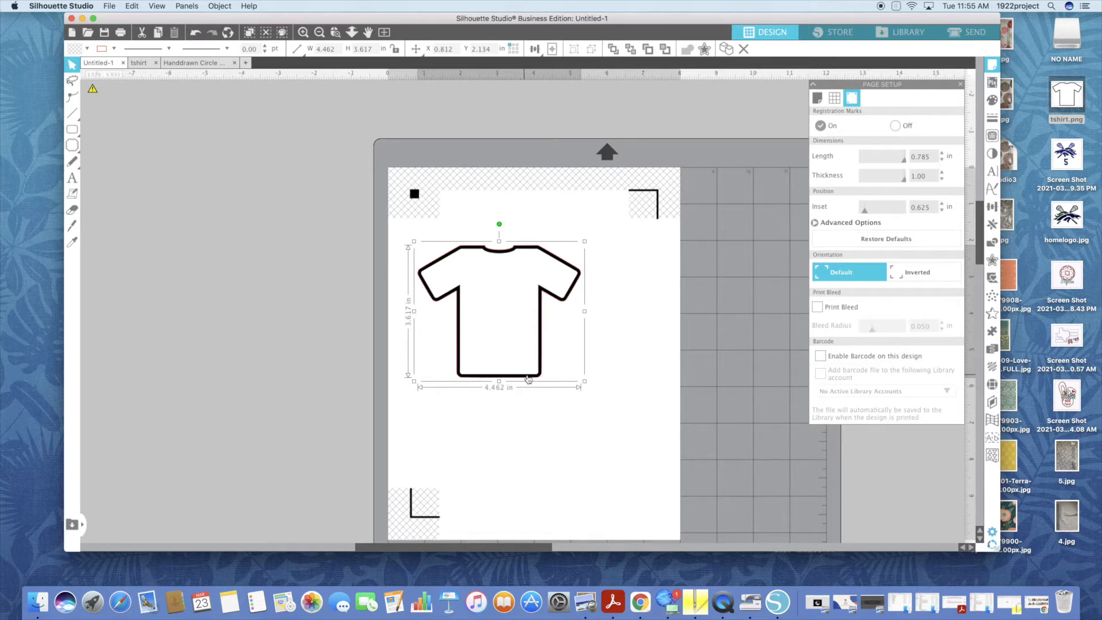
pyautogui.moveTo(585, 381); pyautogui.dragTo(549, 353)
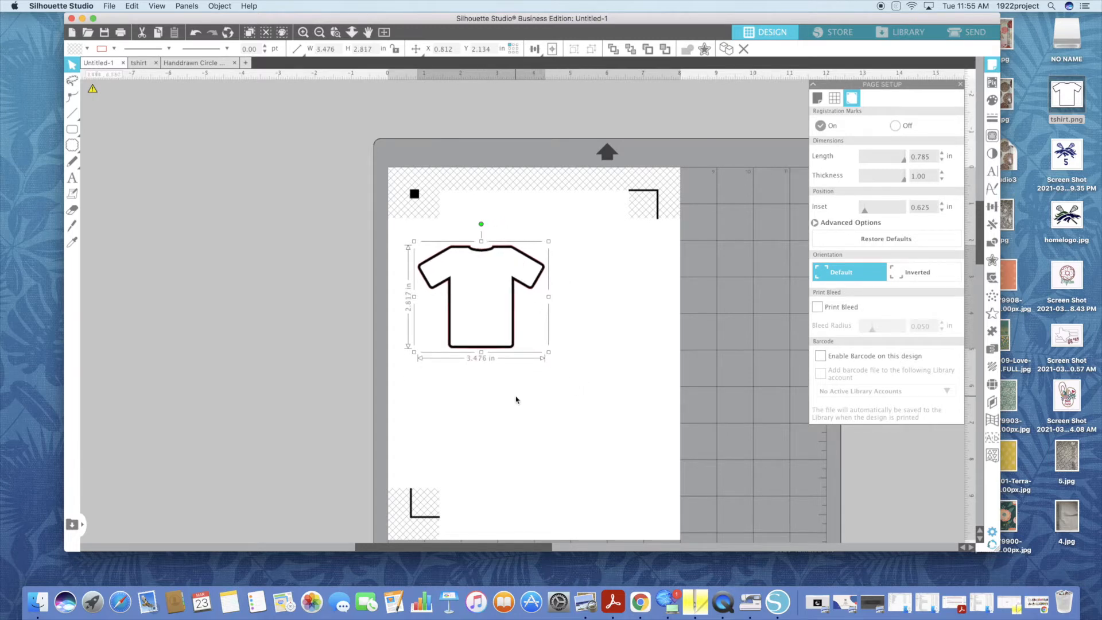
# Trace the outer edge of the T-shirt image using a trace area around the whole shirt.
pyautogui.click(994, 137)
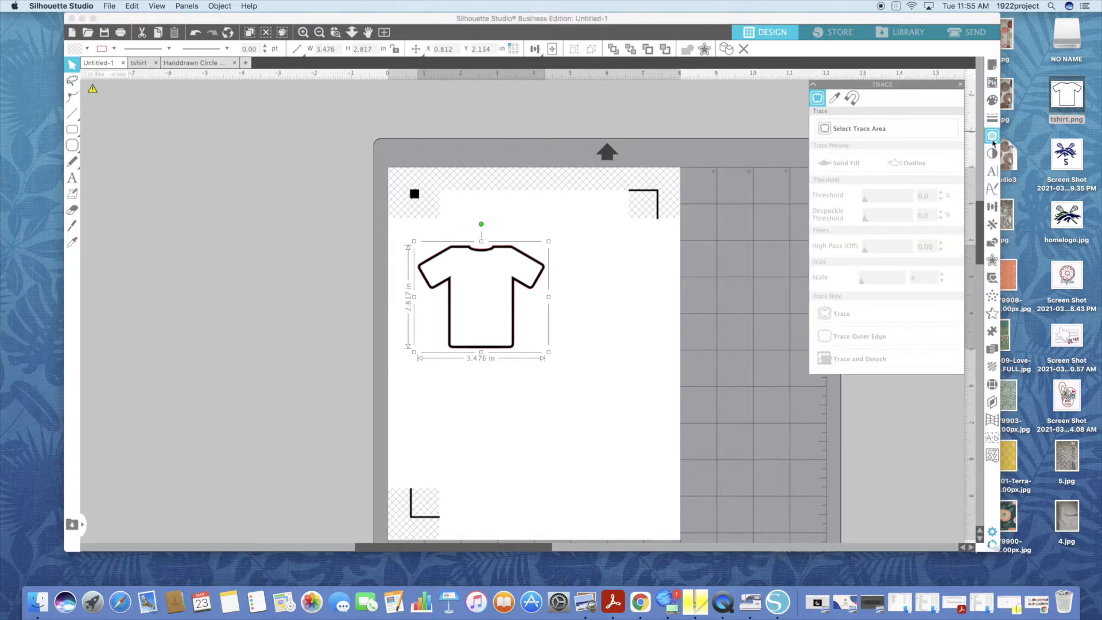
pyautogui.click(930, 129)
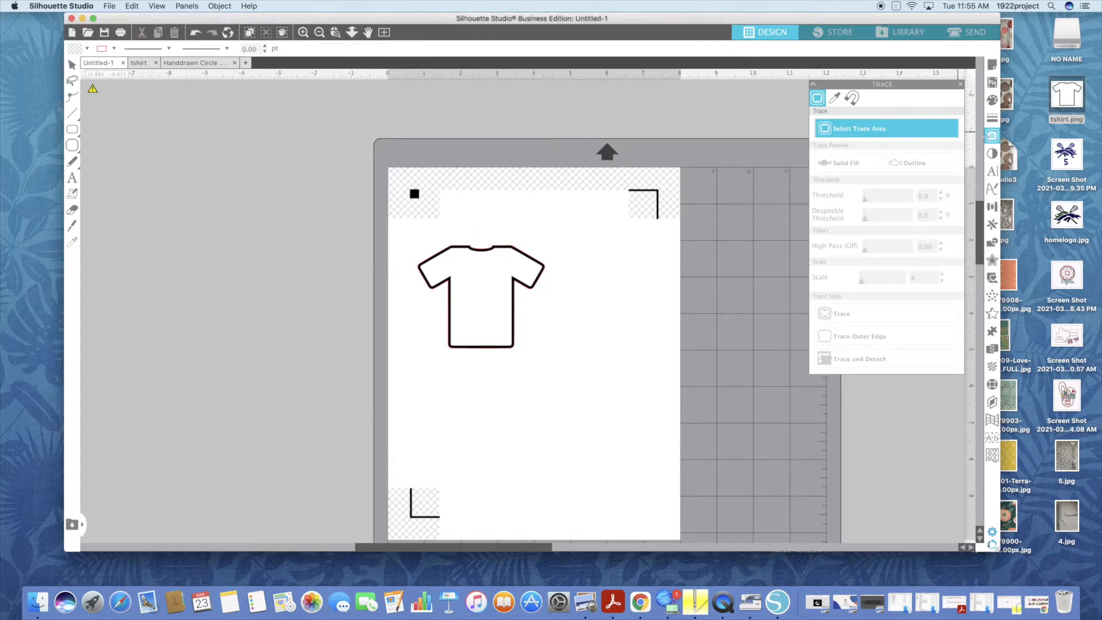
pyautogui.moveTo(409, 232)
pyautogui.mouseDown()
pyautogui.moveTo(552, 248)
pyautogui.moveTo(566, 387)
pyautogui.mouseUp()
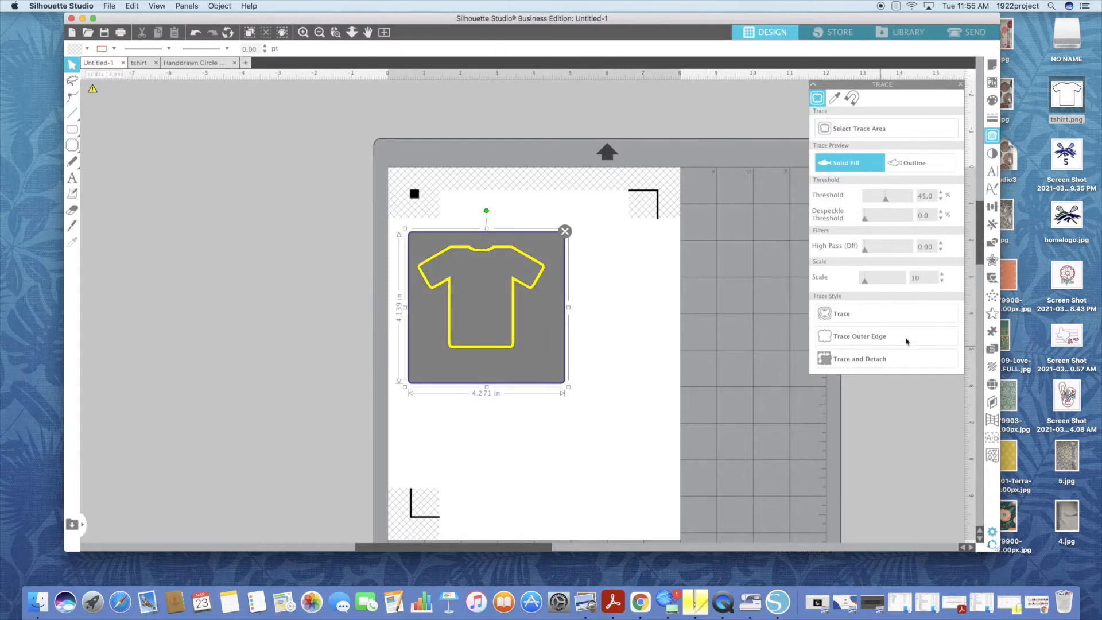
pyautogui.click(901, 341)
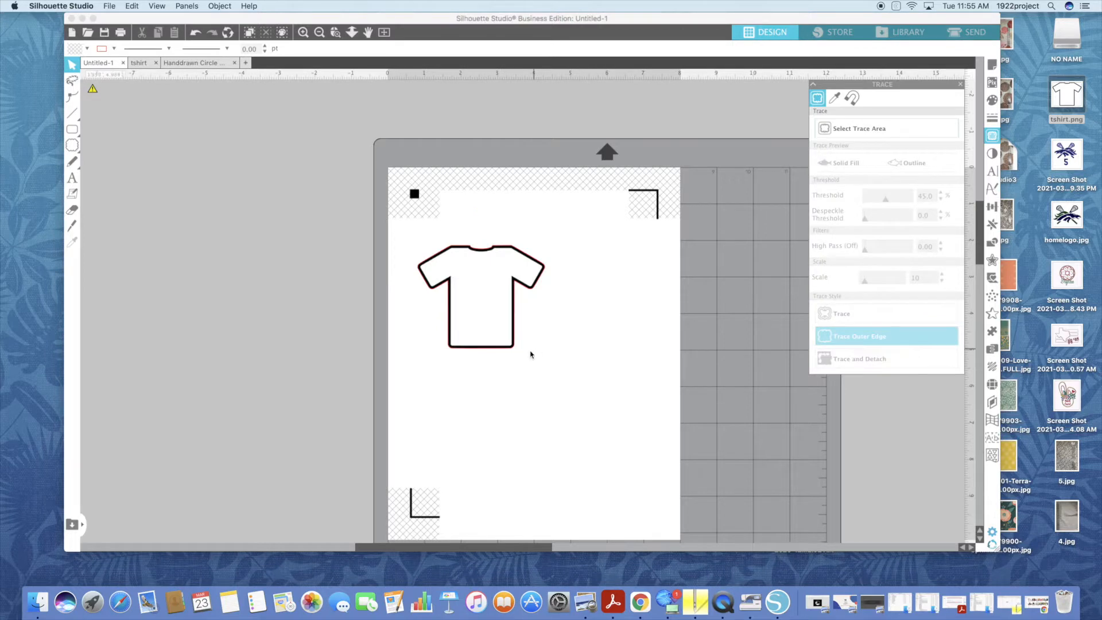
# Move the original T-shirt image off the trace and delete it, and enlarge the traced outline to about 6.13 by 4.96 in.
pyautogui.moveTo(525, 343)
pyautogui.mouseDown()
pyautogui.moveTo(655, 413)
pyautogui.moveTo(696, 418)
pyautogui.mouseUp()
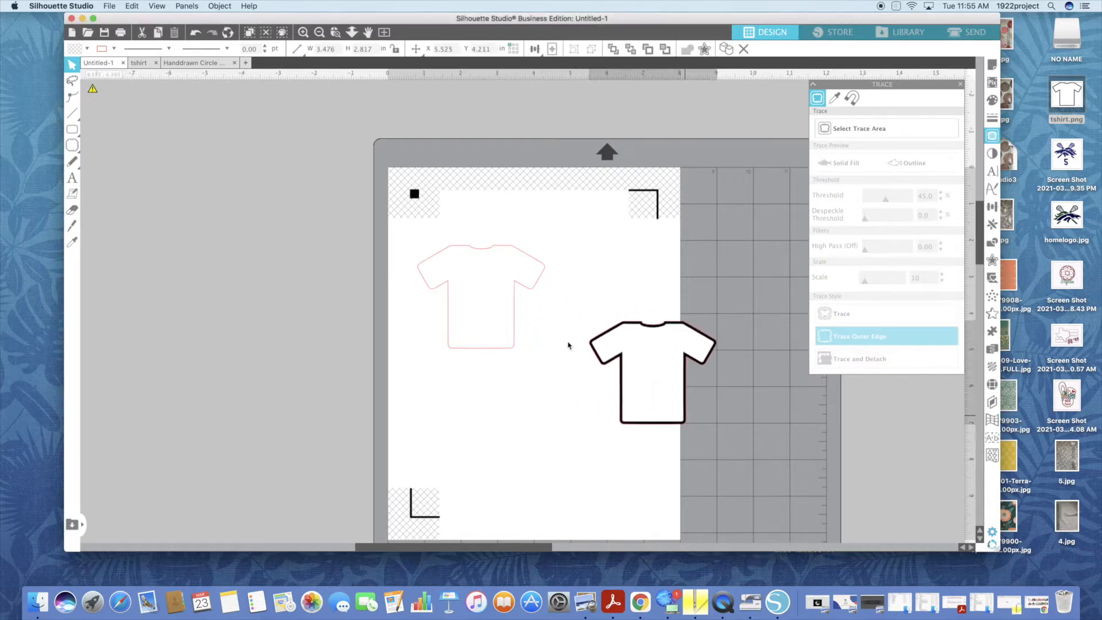
pyautogui.click(565, 345)
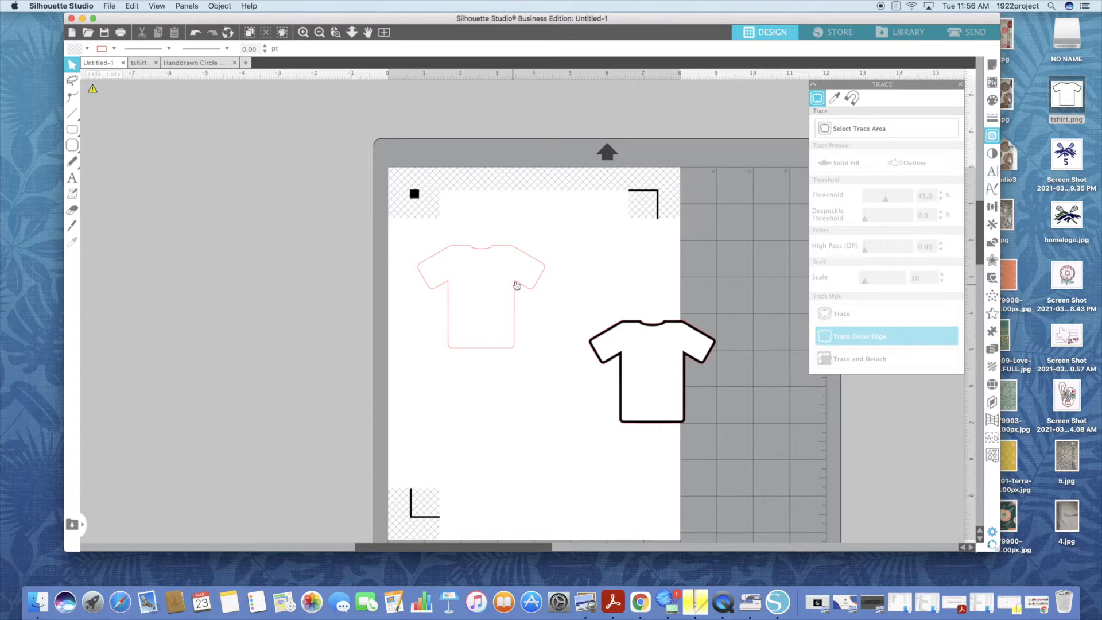
pyautogui.click(641, 331)
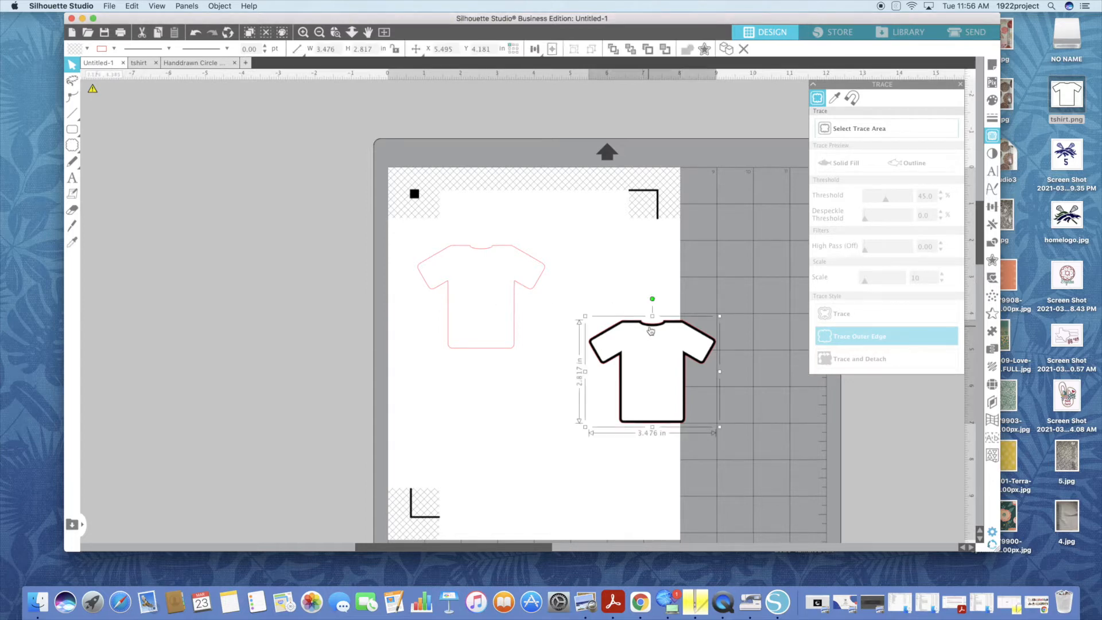
pyautogui.moveTo(640, 331); pyautogui.dragTo(584, 376)
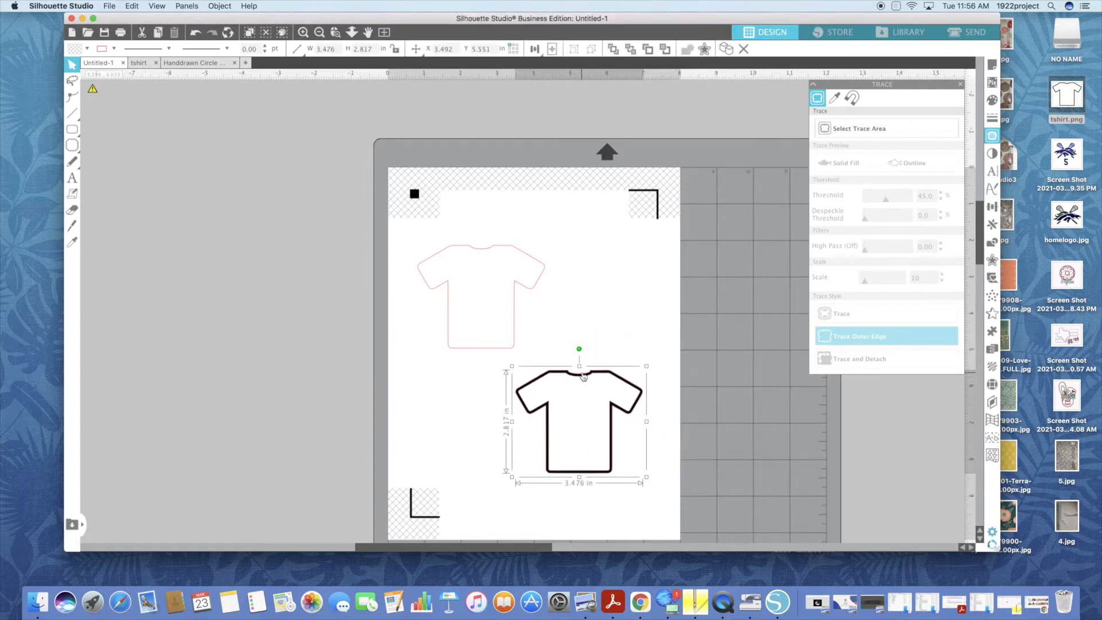
pyautogui.press('Delete')
pyautogui.click(519, 291)
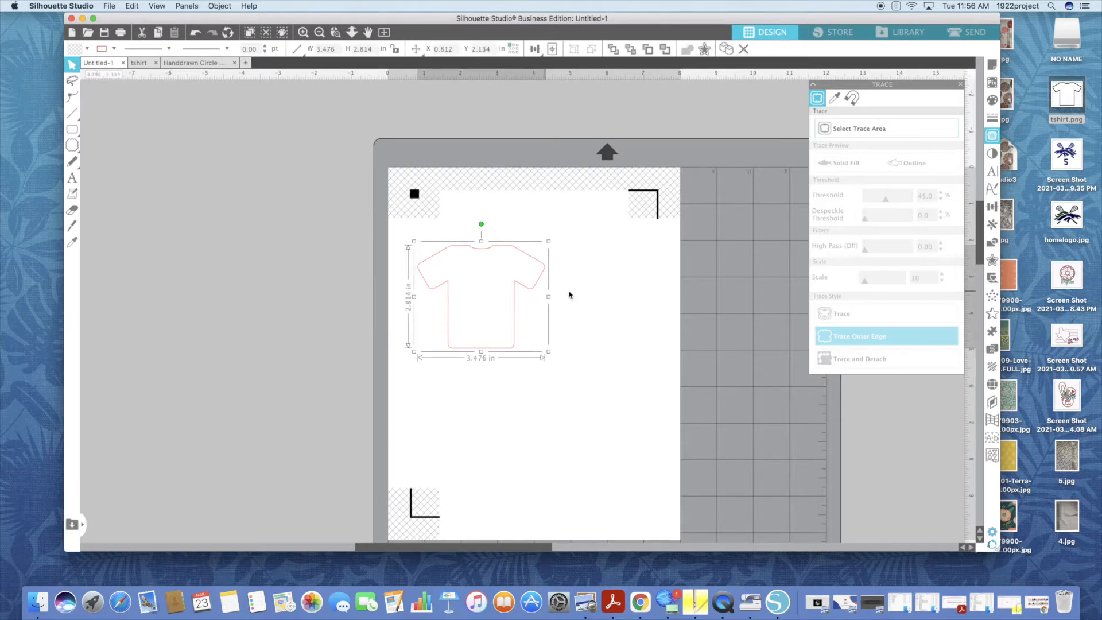
pyautogui.moveTo(548, 353); pyautogui.dragTo(654, 428)
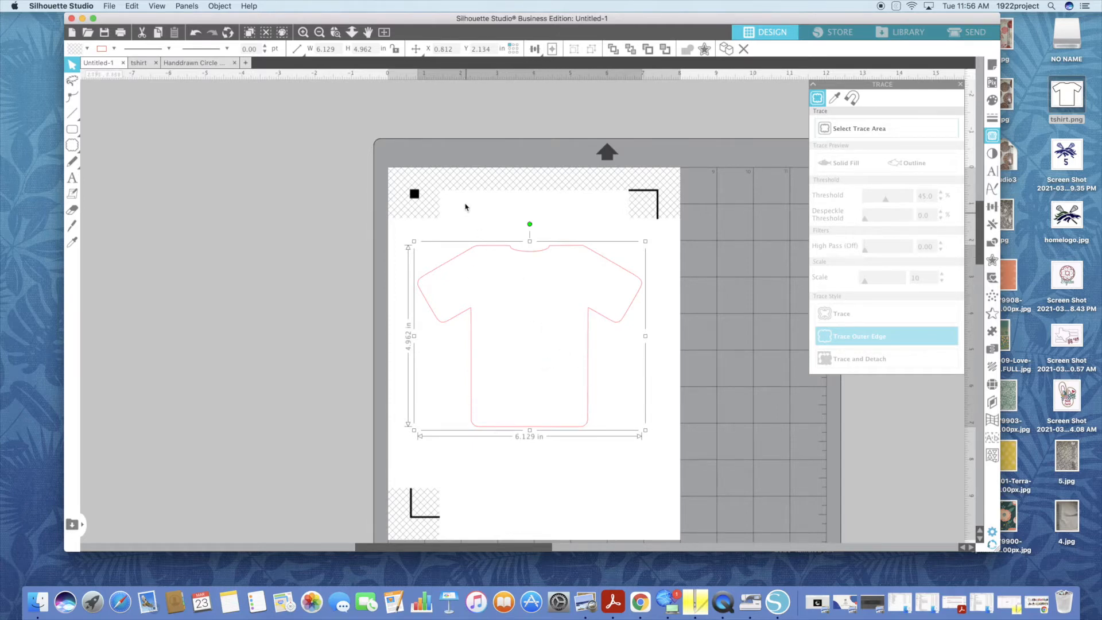
# Add the text "Care Instructions" and move it across the sleeves of the T-shirt outline.
pyautogui.click(72, 178)
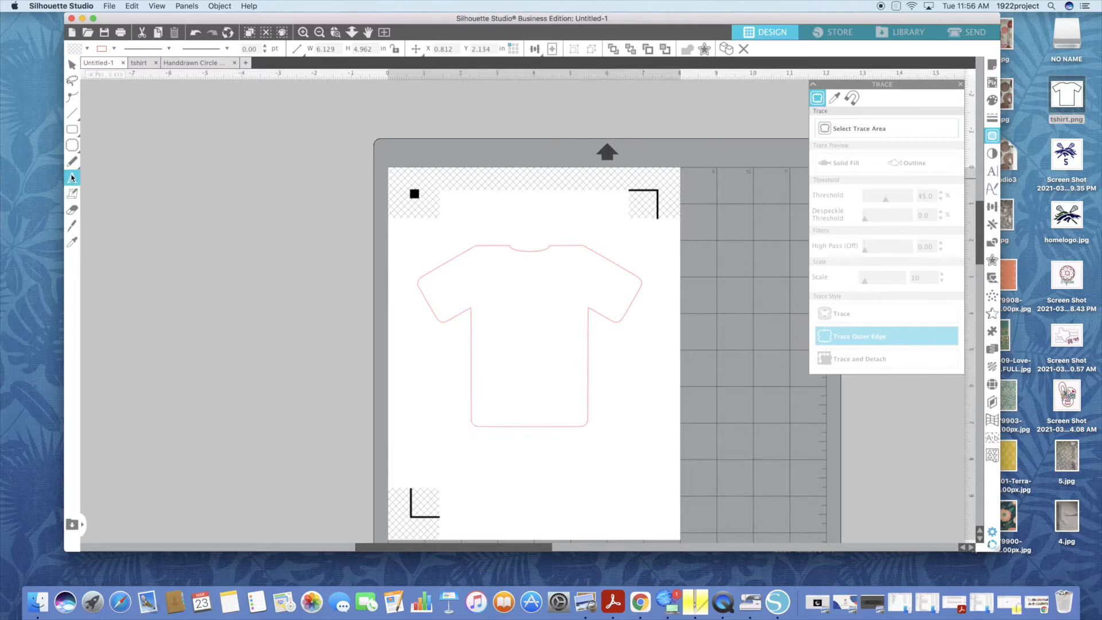
pyautogui.click(468, 278)
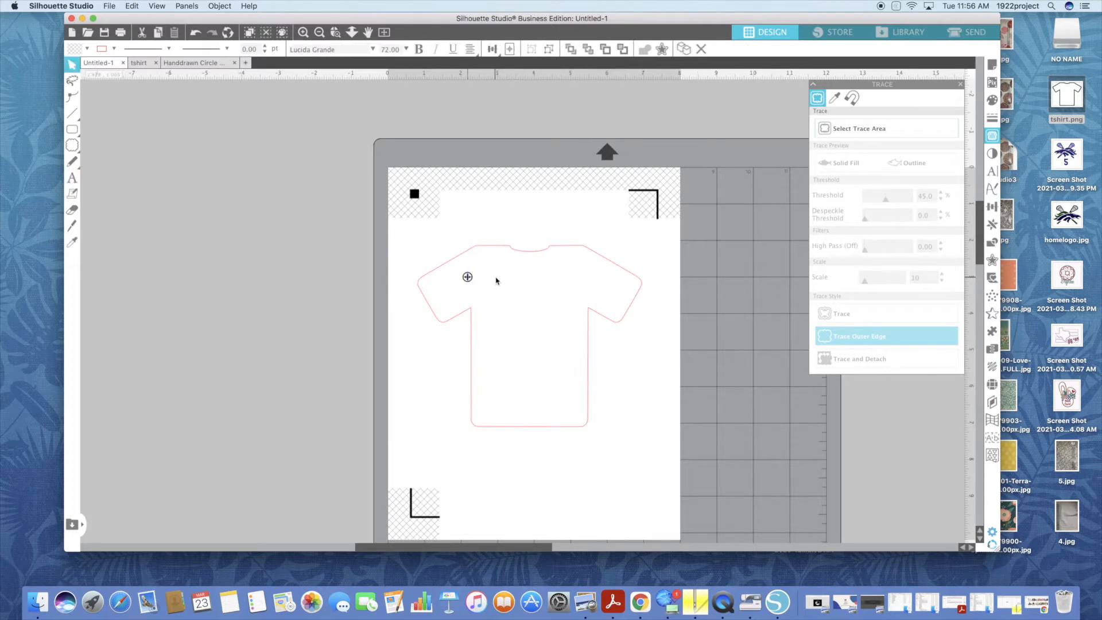
pyautogui.write('Care I')
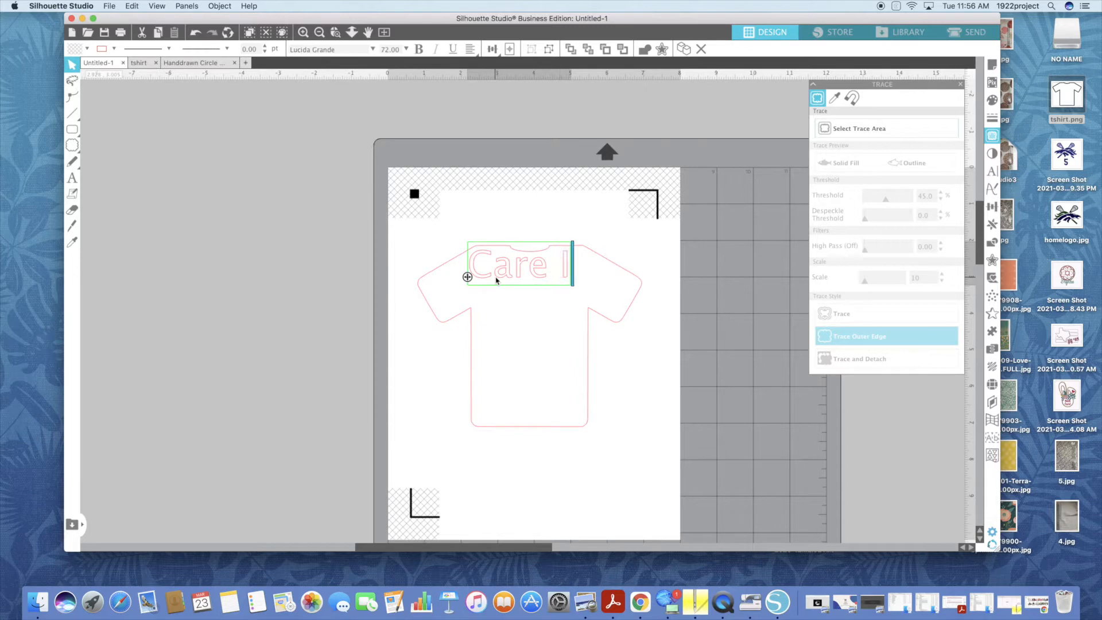
pyautogui.write('nstructions')
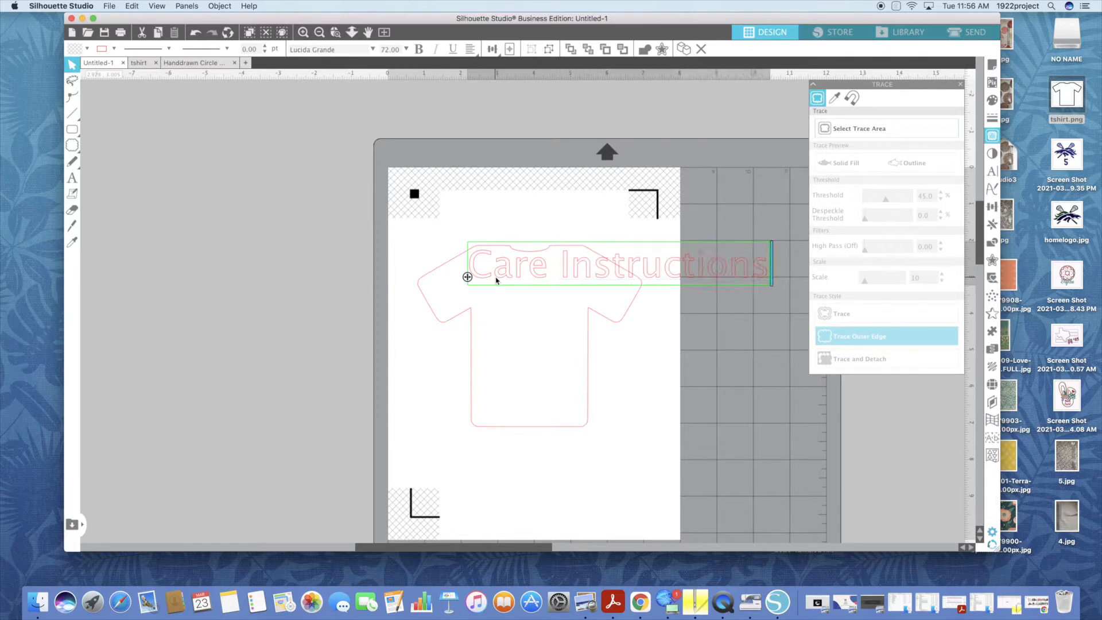
pyautogui.click(507, 308)
pyautogui.click(485, 280)
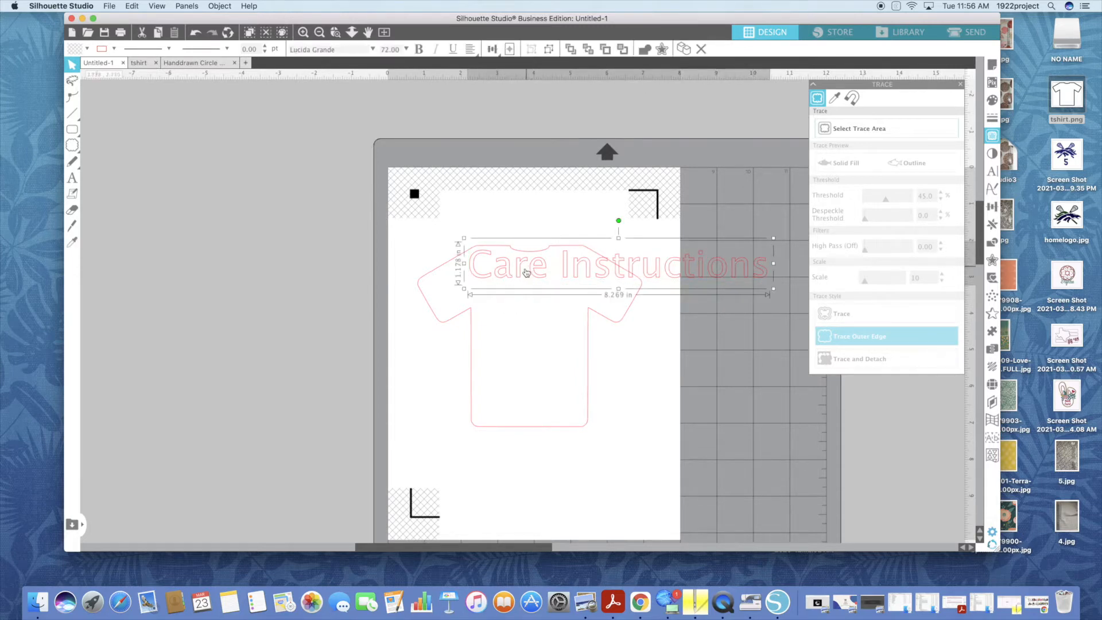
pyautogui.moveTo(515, 277); pyautogui.dragTo(456, 299)
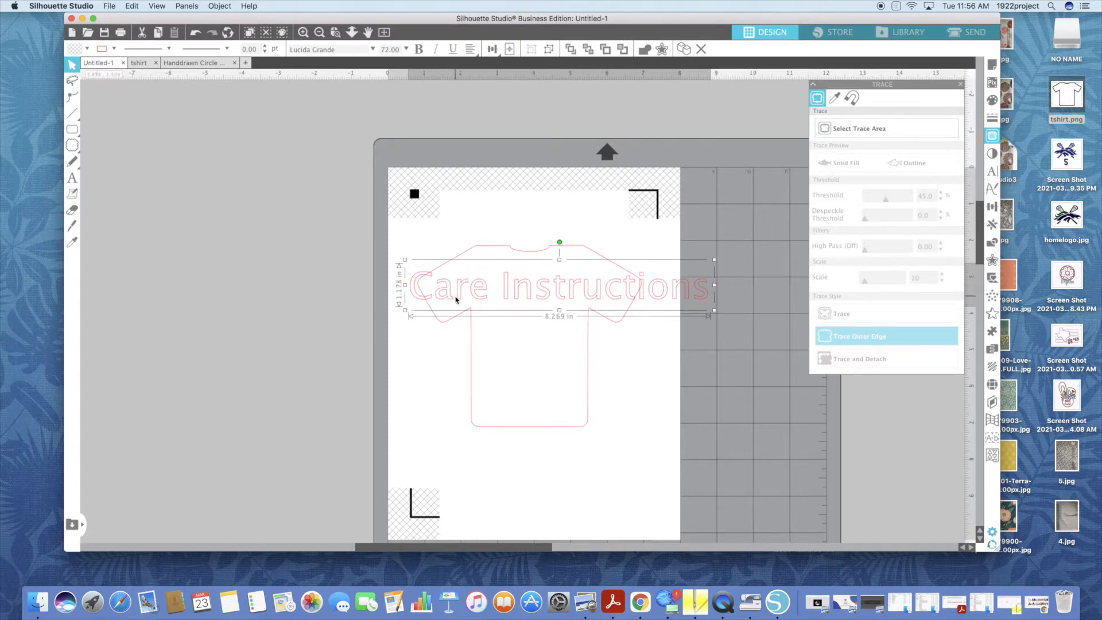
# Change the font of the "Care Instructions" text to Luna.
pyautogui.click(996, 174)
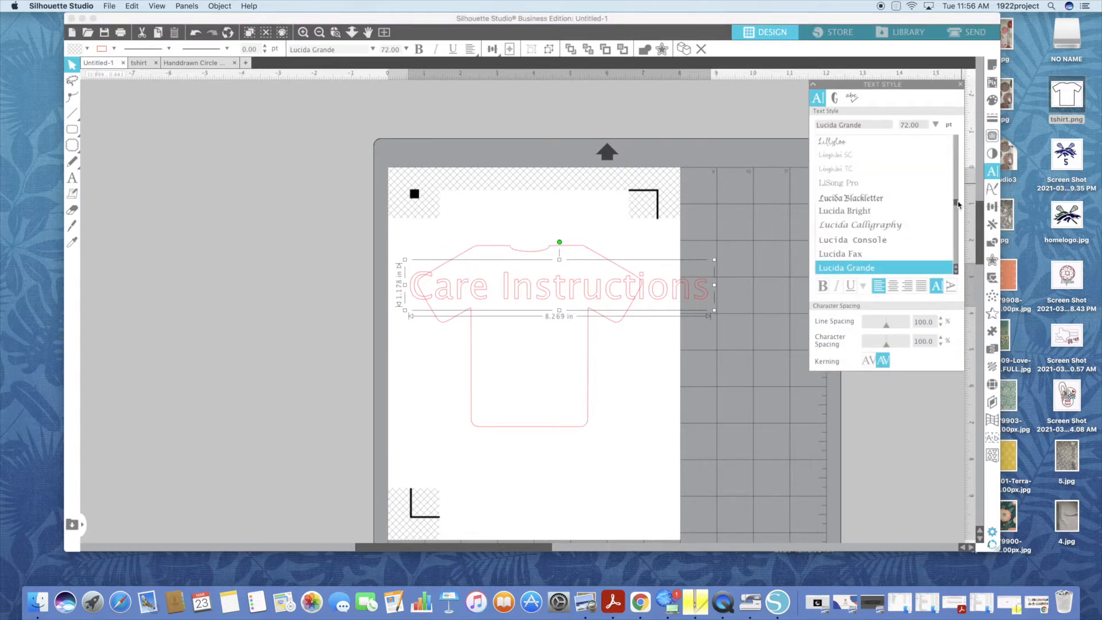
pyautogui.moveTo(958, 202); pyautogui.dragTo(958, 205)
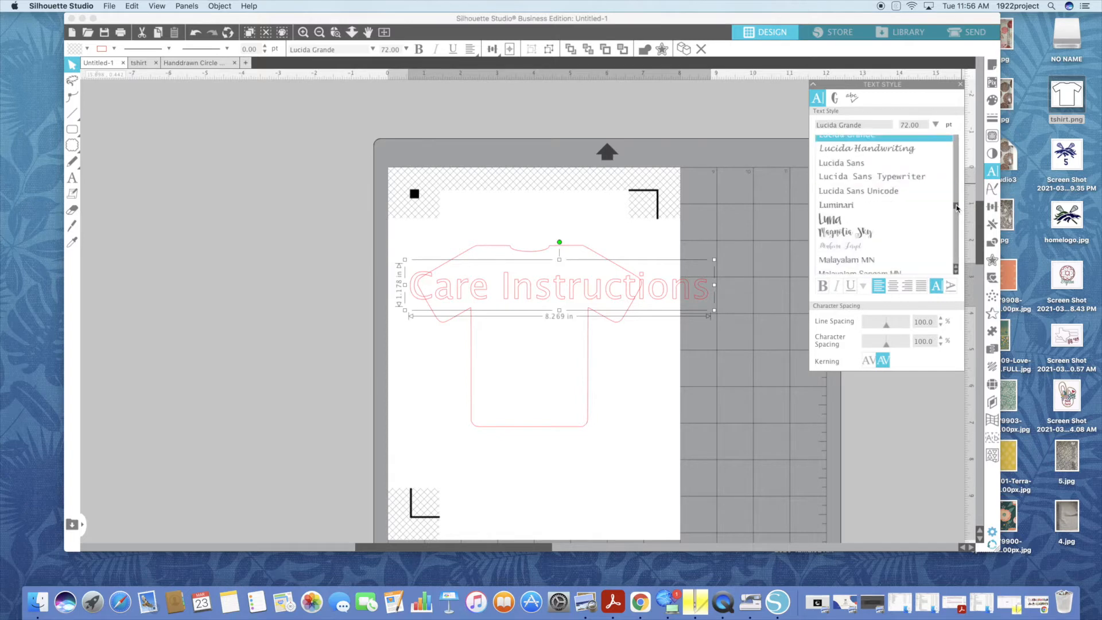
pyautogui.click(882, 221)
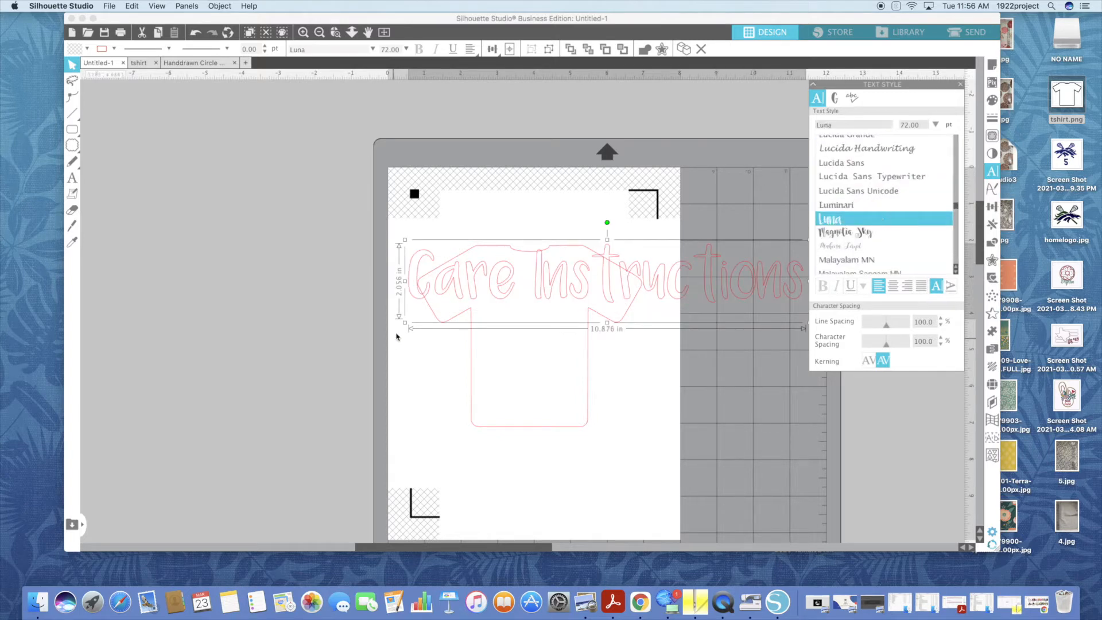
# Shrink the "Care Instructions" text to about 4.43 in wide and centre it across the T-shirt outline's sleeves.
pyautogui.moveTo(405, 322); pyautogui.dragTo(449, 315)
pyautogui.moveTo(522, 299); pyautogui.dragTo(642, 286)
pyautogui.moveTo(733, 266); pyautogui.dragTo(545, 283)
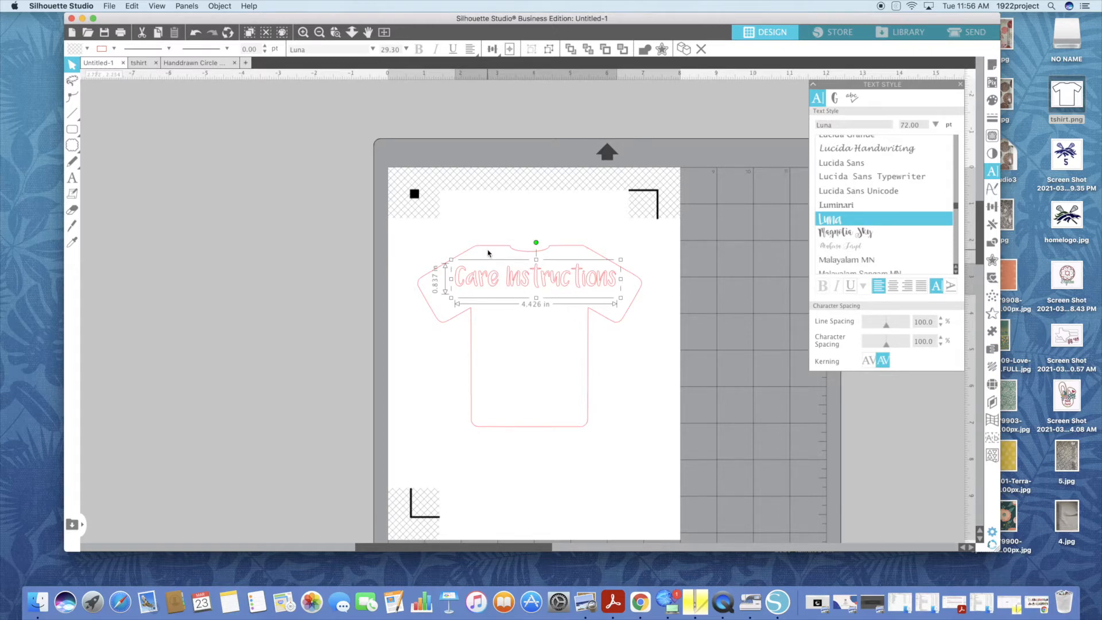
# Fill the "Care Instructions" text with navy blue, enlarge it to about 4.89 in wide and recentre it on the shirt.
pyautogui.click(113, 50)
pyautogui.click(303, 184)
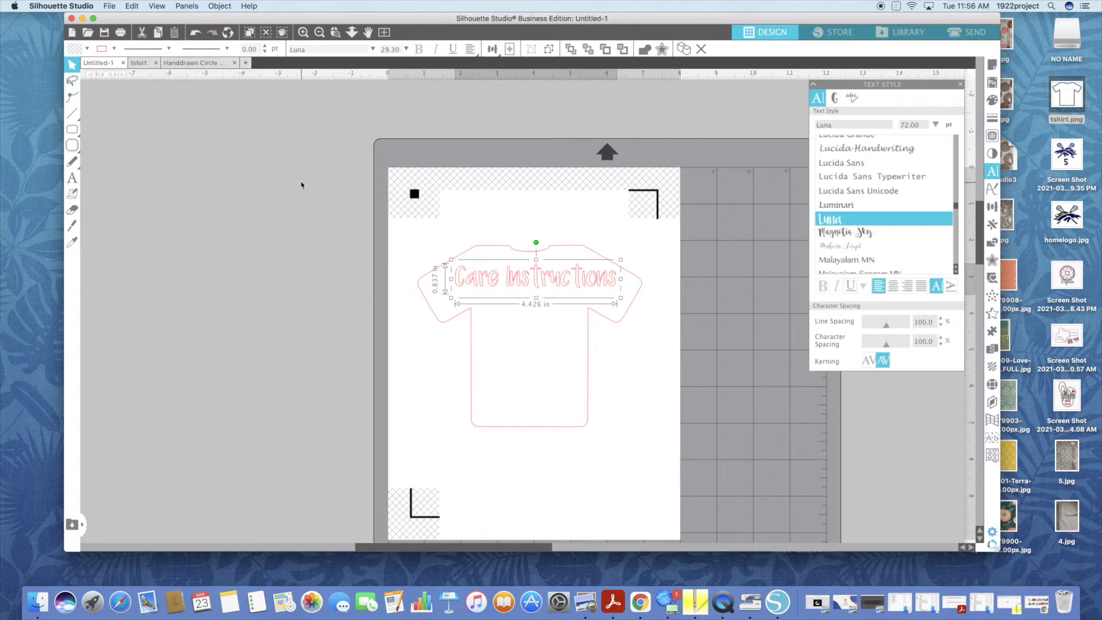
pyautogui.click(568, 275)
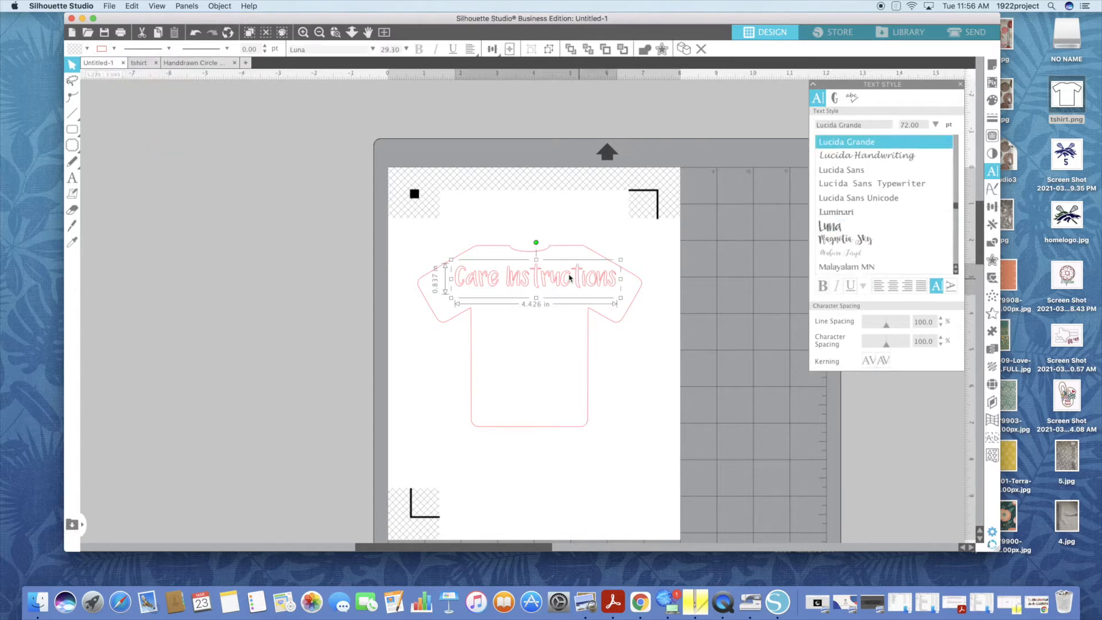
pyautogui.click(992, 136)
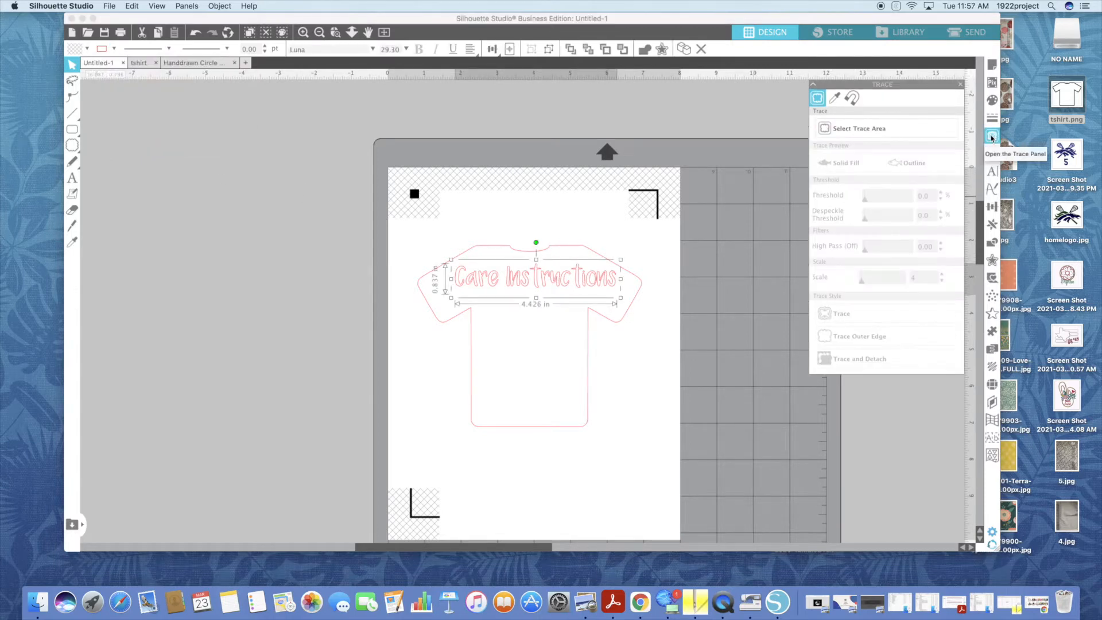
pyautogui.click(993, 99)
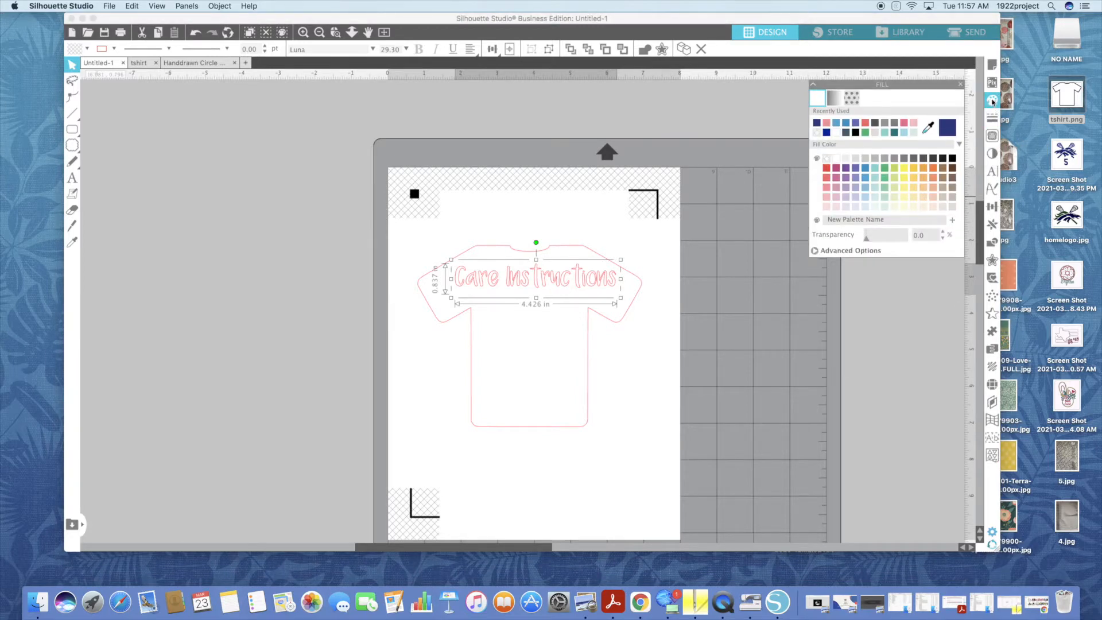
pyautogui.click(817, 124)
pyautogui.click(856, 169)
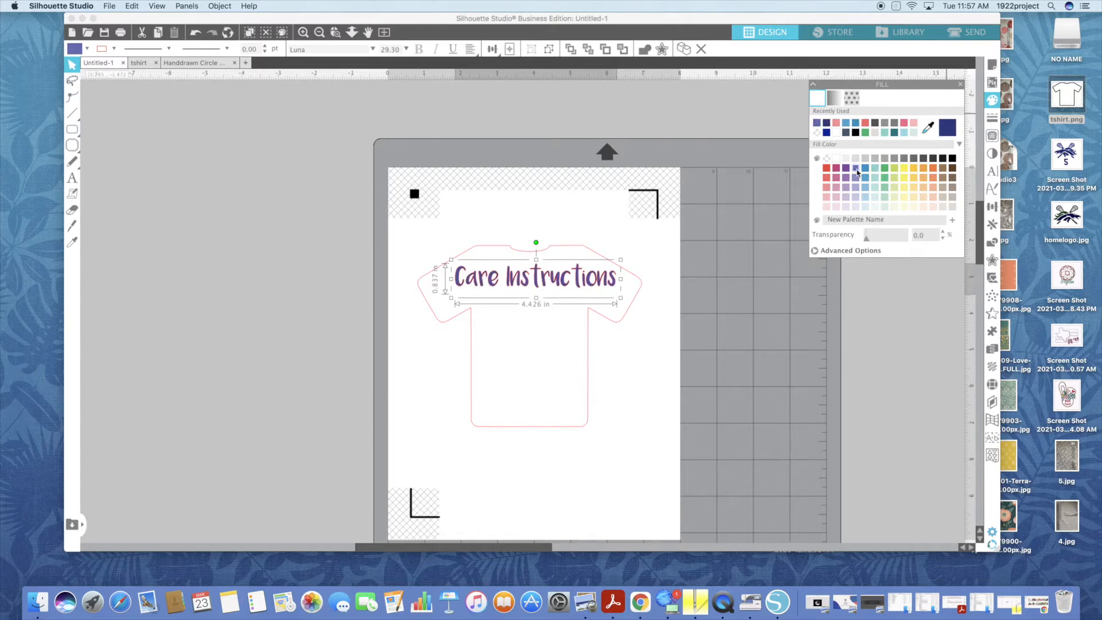
pyautogui.click(893, 133)
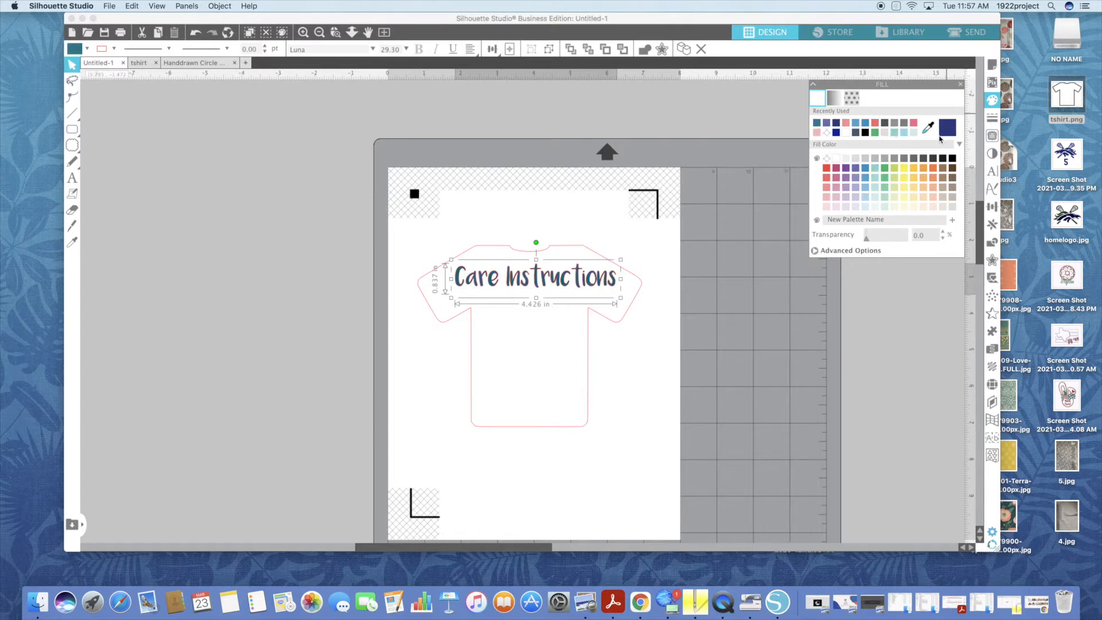
pyautogui.click(836, 123)
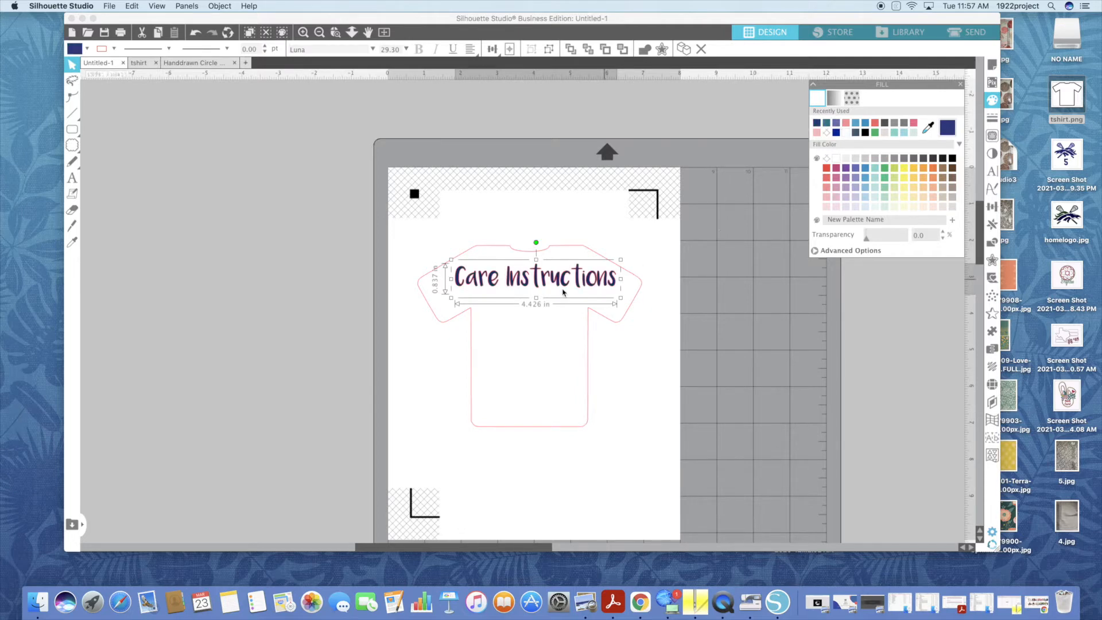
pyautogui.moveTo(621, 259); pyautogui.dragTo(629, 256)
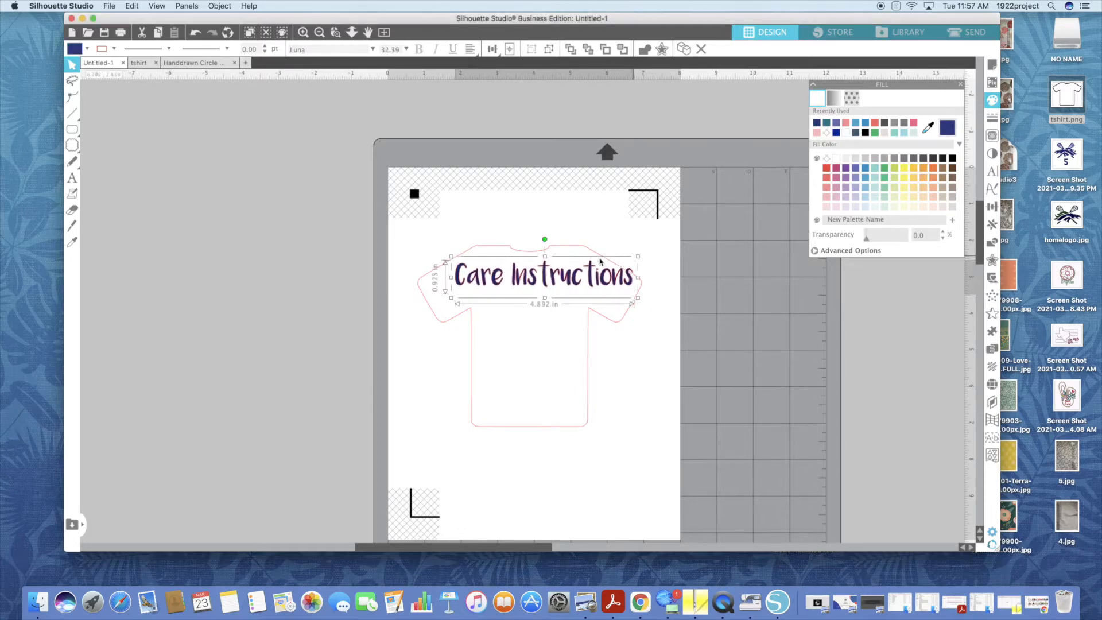
pyautogui.moveTo(549, 277); pyautogui.dragTo(537, 281)
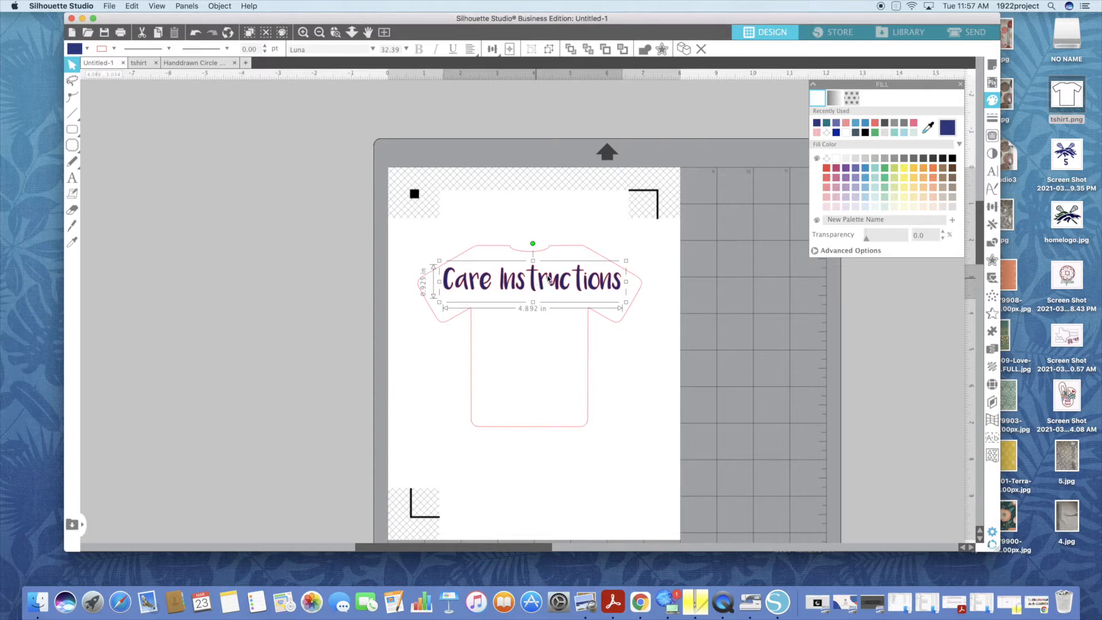
# Make the "Care Instructions" text's line color transparent, then enlarge it to about 5.17 in wide and recentre it on the shirt.
pyautogui.click(114, 49)
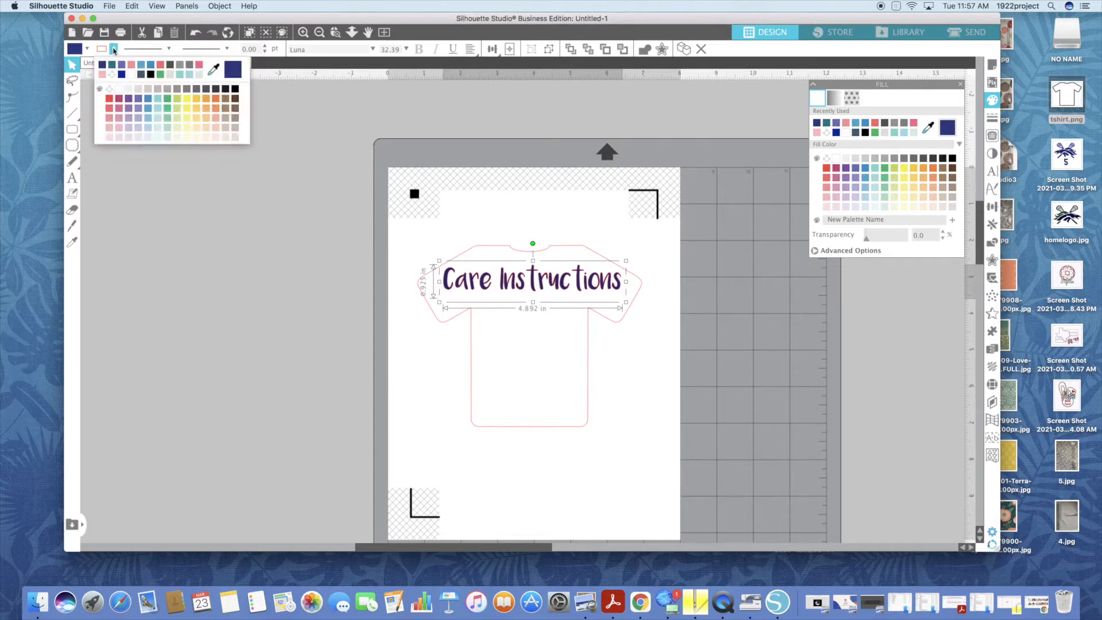
pyautogui.click(236, 73)
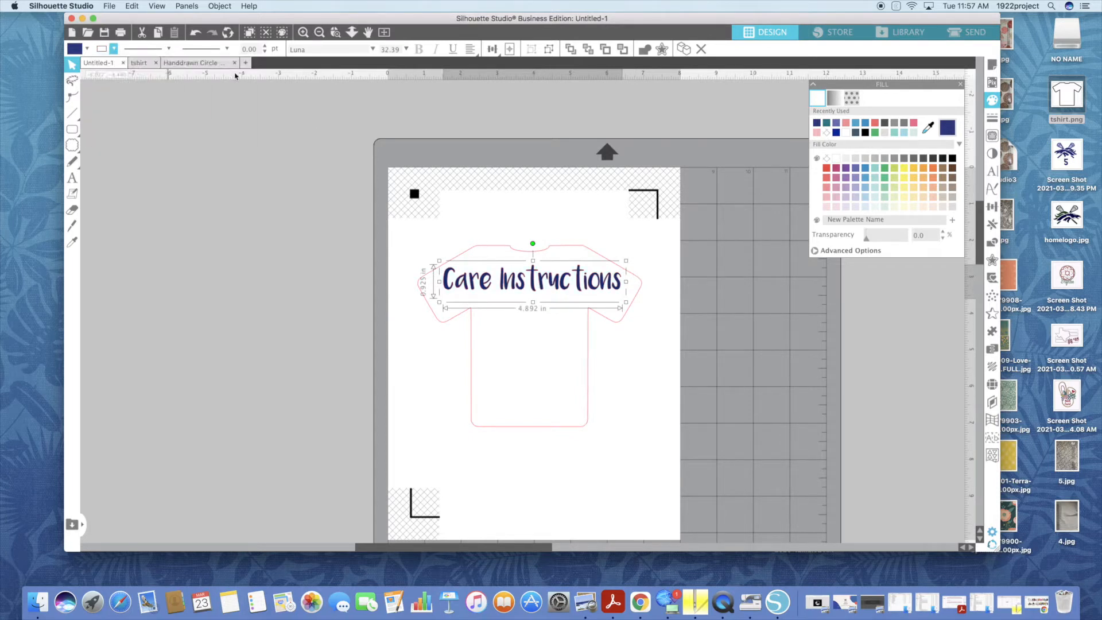
pyautogui.click(113, 50)
pyautogui.click(111, 75)
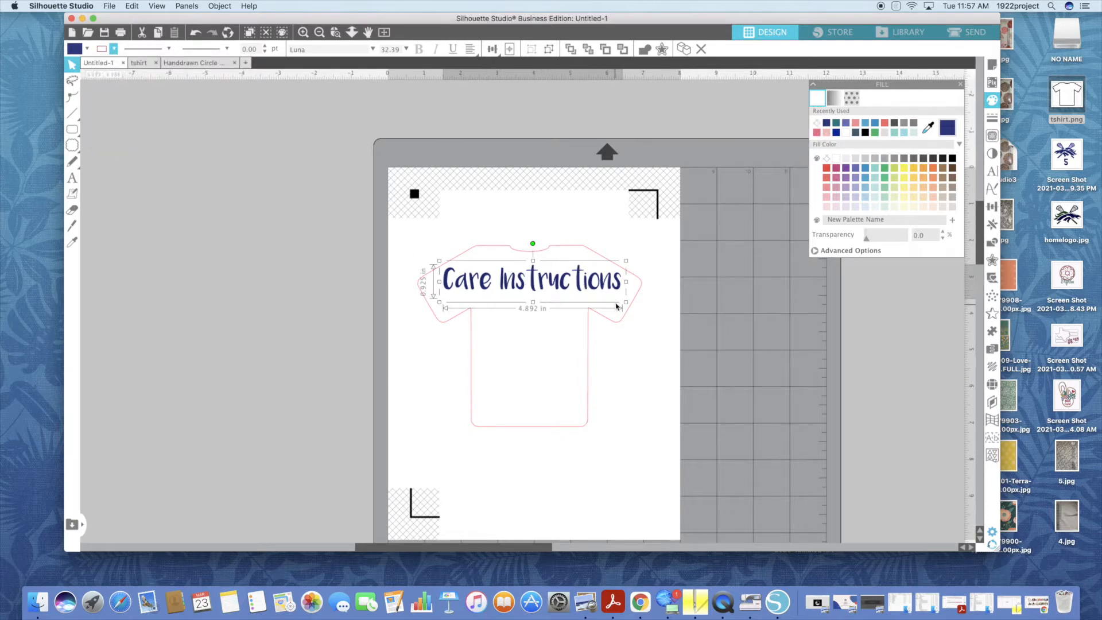
pyautogui.moveTo(636, 316)
pyautogui.mouseDown()
pyautogui.moveTo(652, 322)
pyautogui.moveTo(641, 306)
pyautogui.moveTo(586, 297)
pyautogui.moveTo(630, 308)
pyautogui.mouseUp()
pyautogui.moveTo(554, 295); pyautogui.dragTo(518, 292)
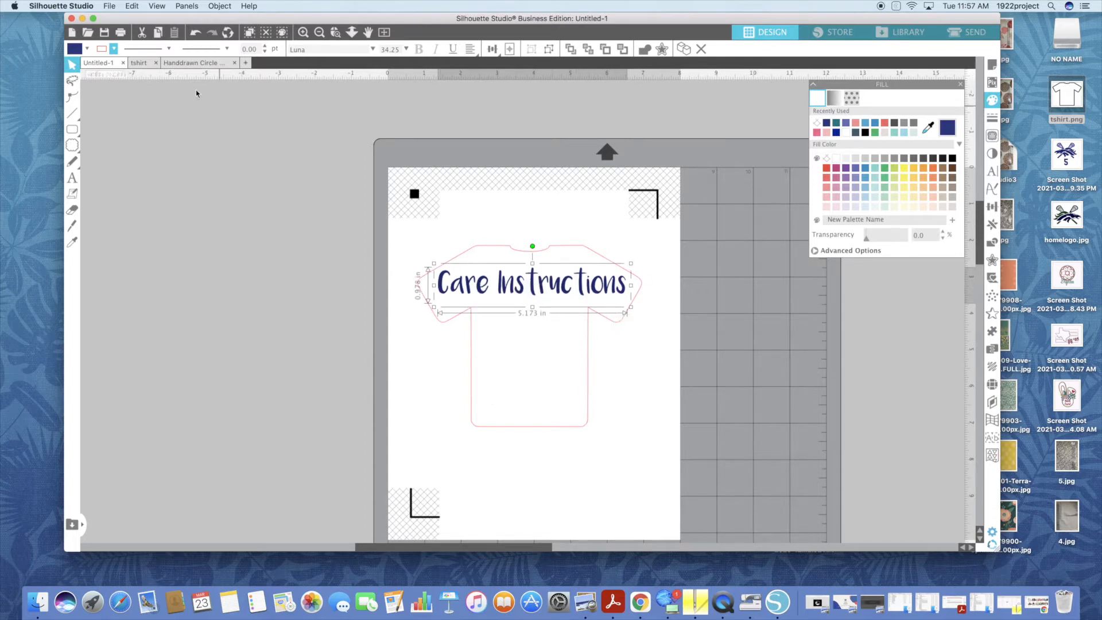
# Copy the text group from one of the finished cards in the tshirt document and return to the Untitled-1 document.
pyautogui.click(137, 67)
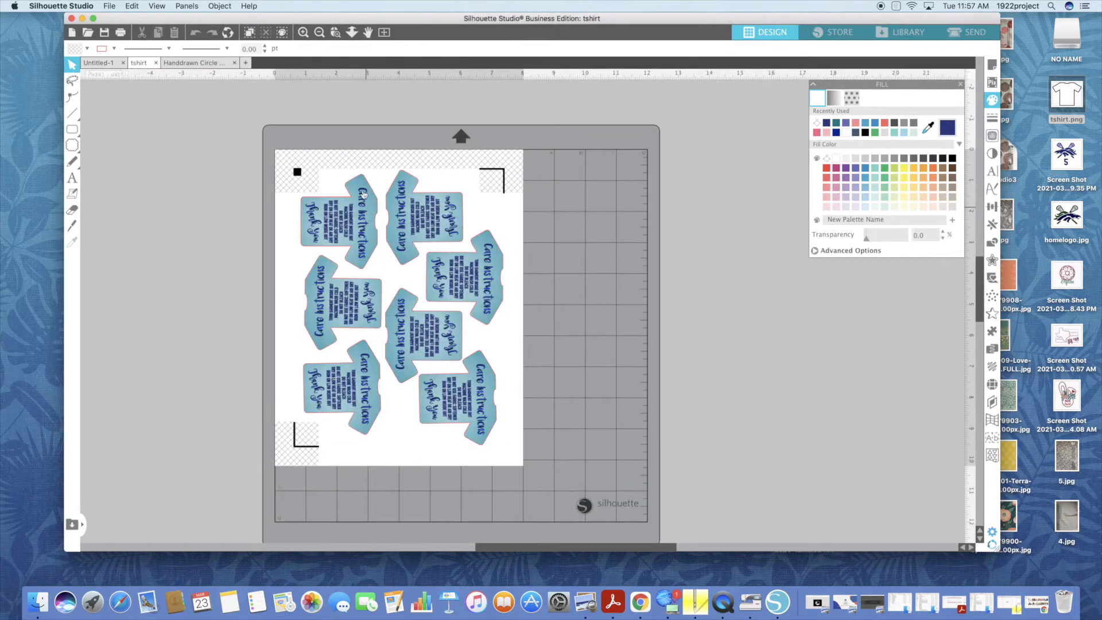
pyautogui.click(302, 32)
pyautogui.click(302, 32)
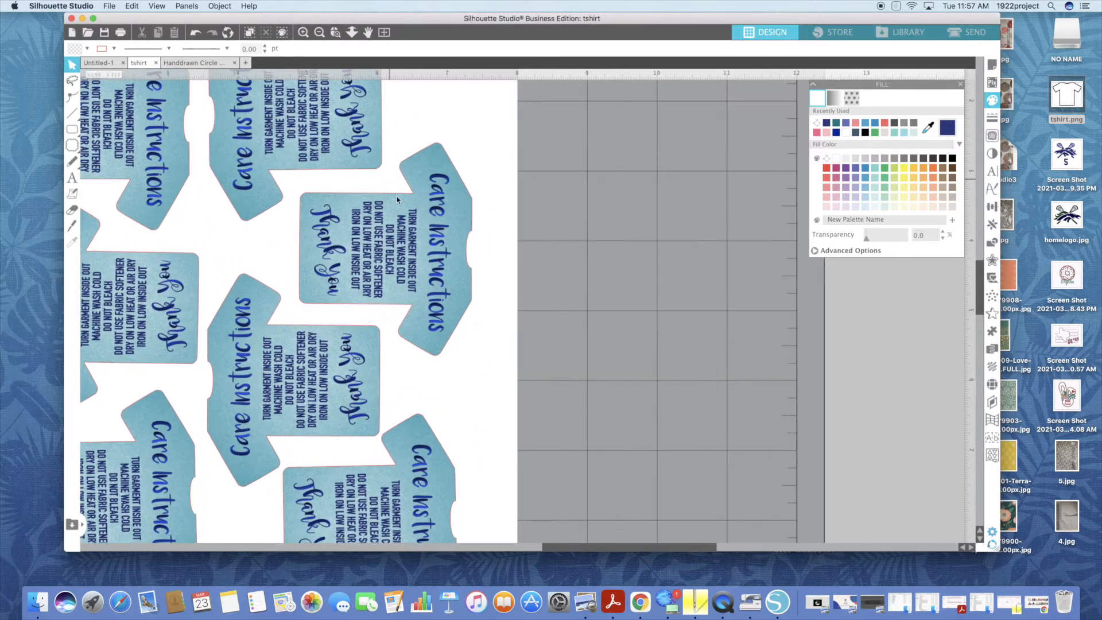
pyautogui.click(378, 237)
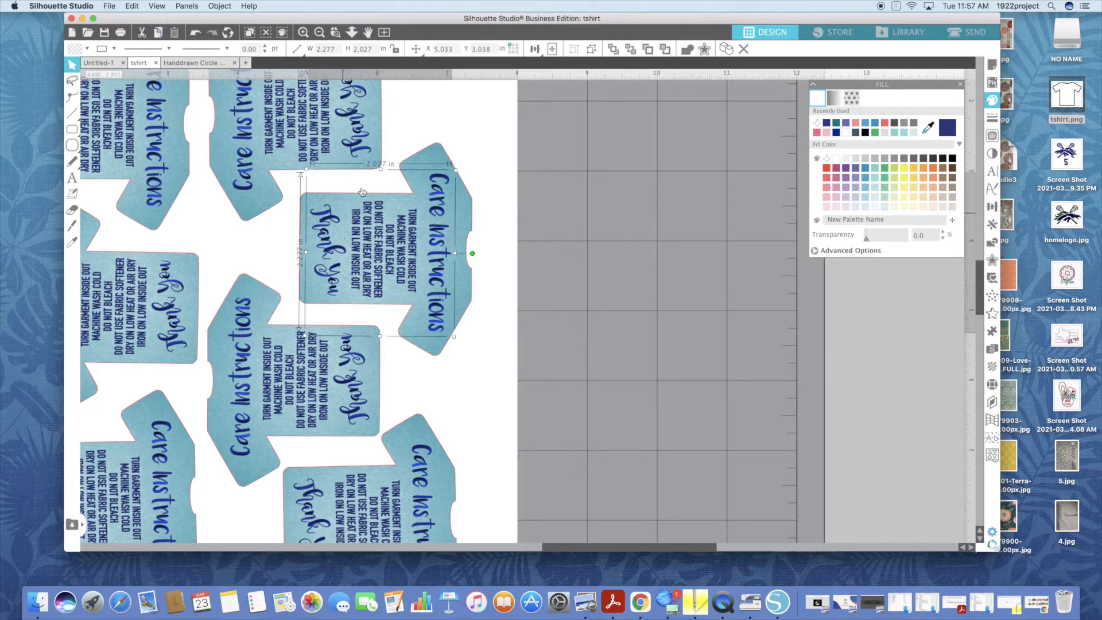
pyautogui.click(136, 9)
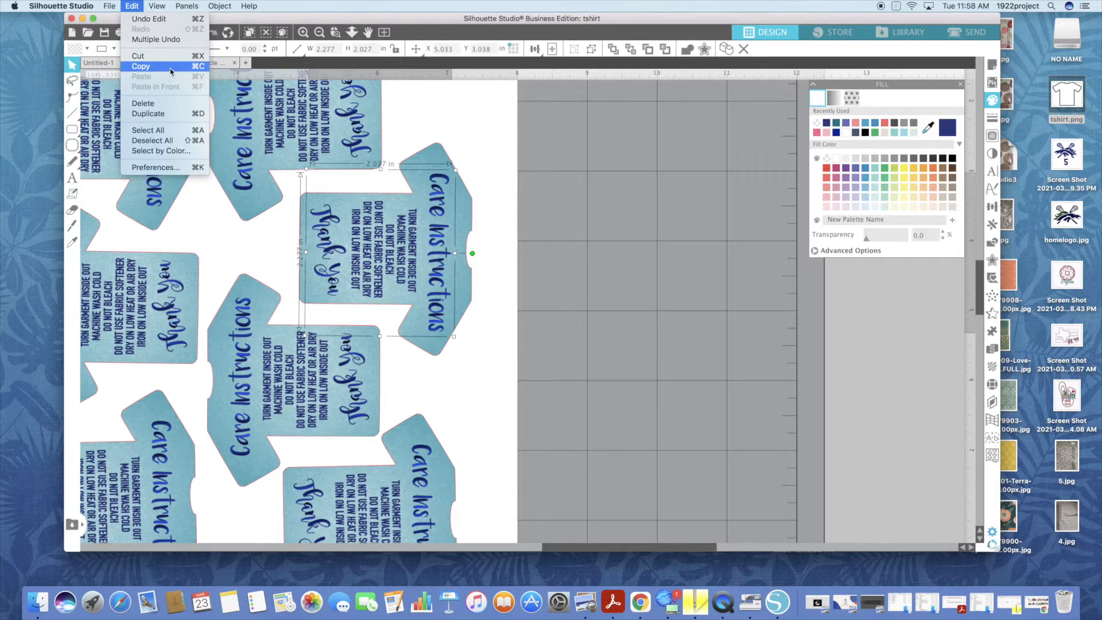
pyautogui.click(121, 94)
pyautogui.click(191, 64)
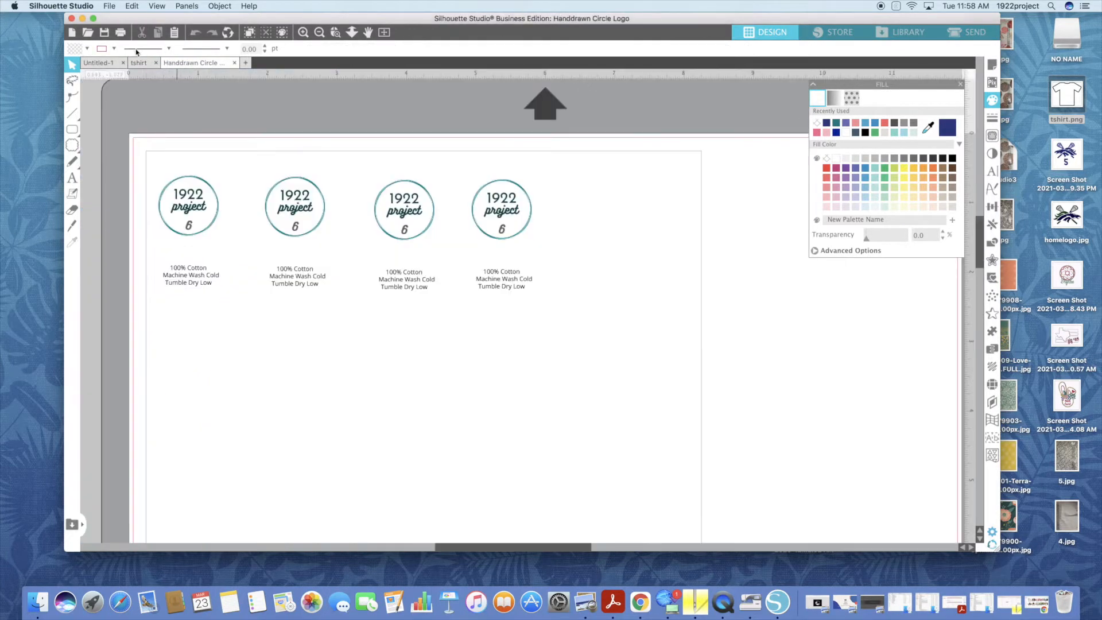
pyautogui.click(102, 63)
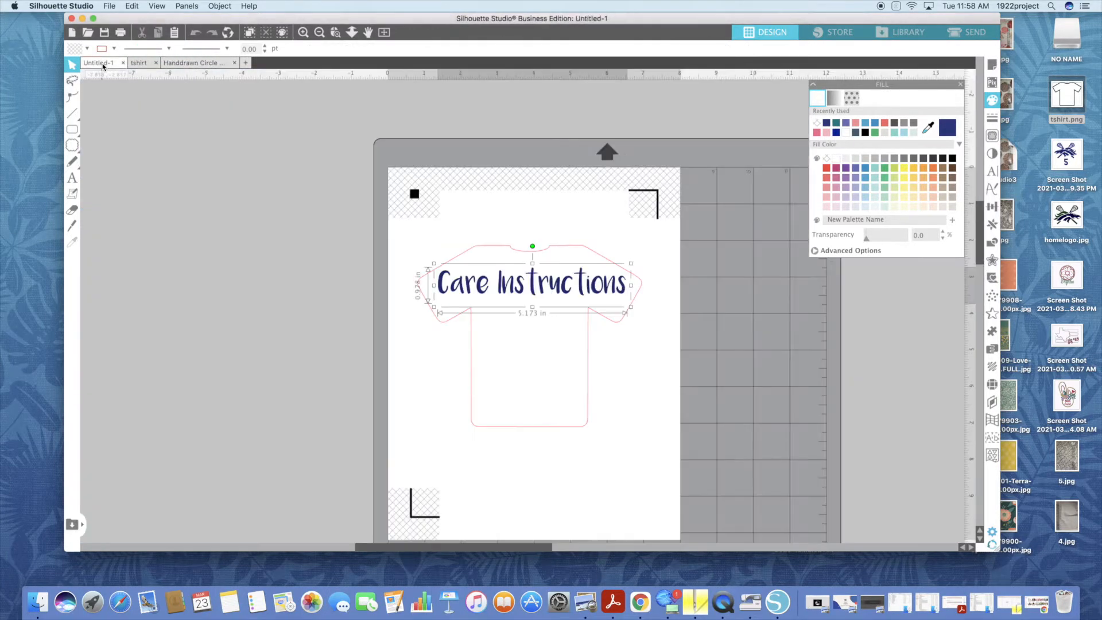
# Paste the copied care text group, turn it upright, and size it to about 5.10 by 4.54 in over the T-shirt outline.
pyautogui.click(126, 7)
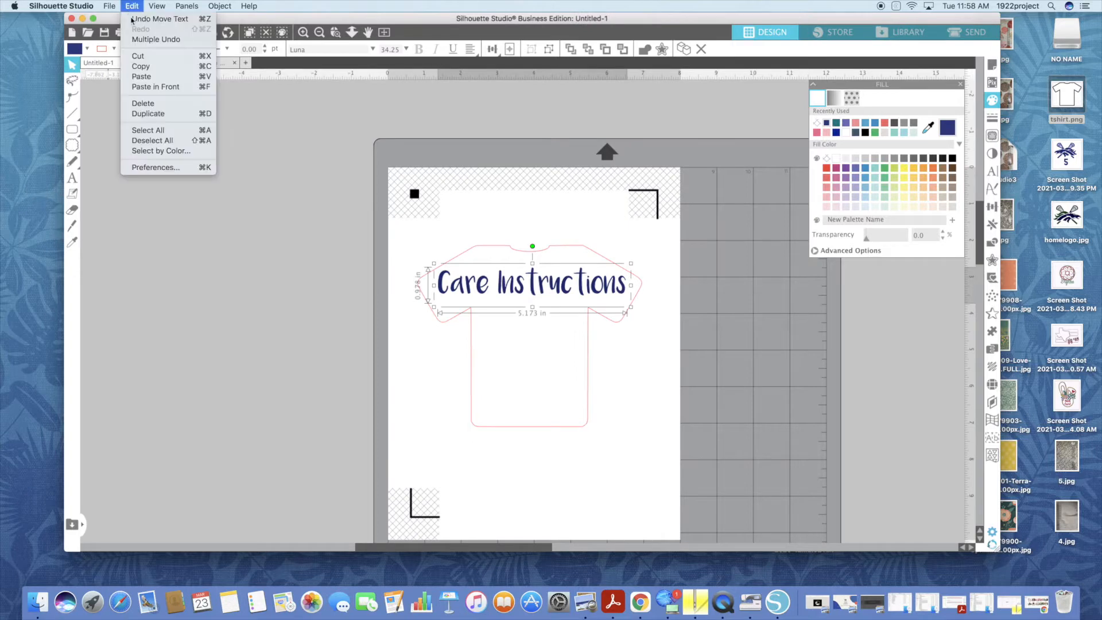
pyautogui.click(153, 80)
pyautogui.moveTo(641, 324); pyautogui.dragTo(694, 259)
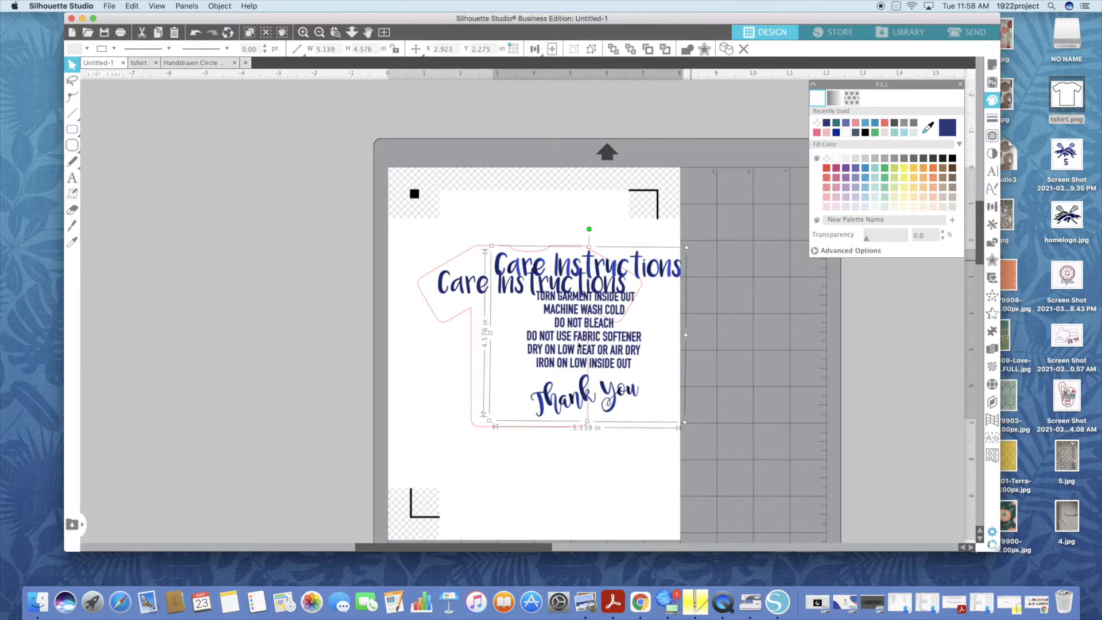
pyautogui.moveTo(571, 352); pyautogui.dragTo(528, 394)
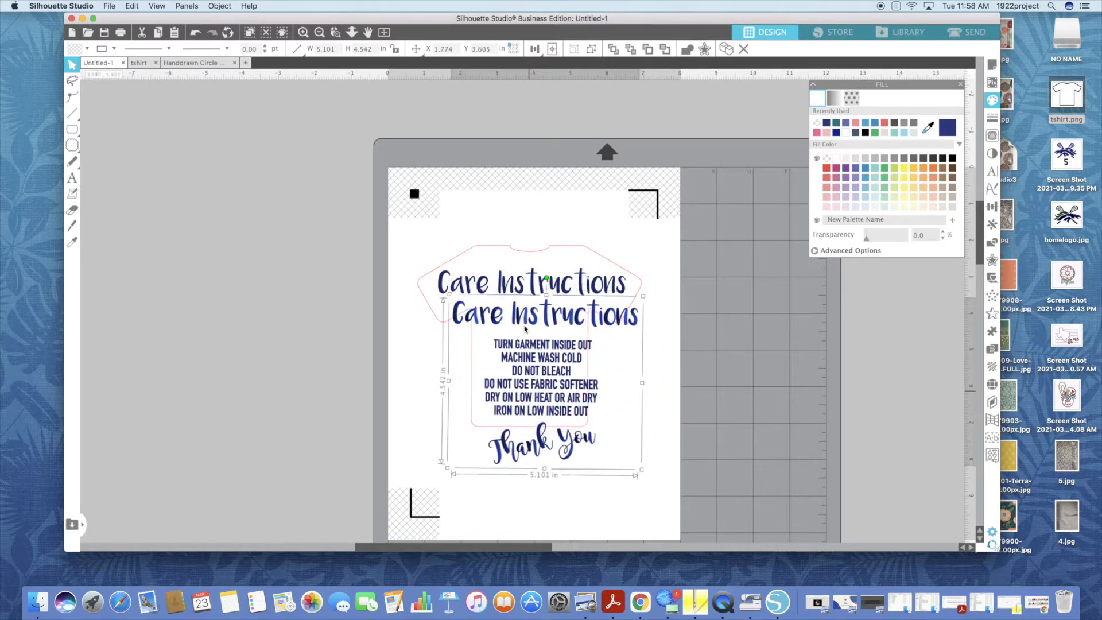
# Delete the original "Care Instructions" text and move the pasted text group up so it fits inside the T-shirt outline.
pyautogui.click(518, 289)
pyautogui.press('Delete')
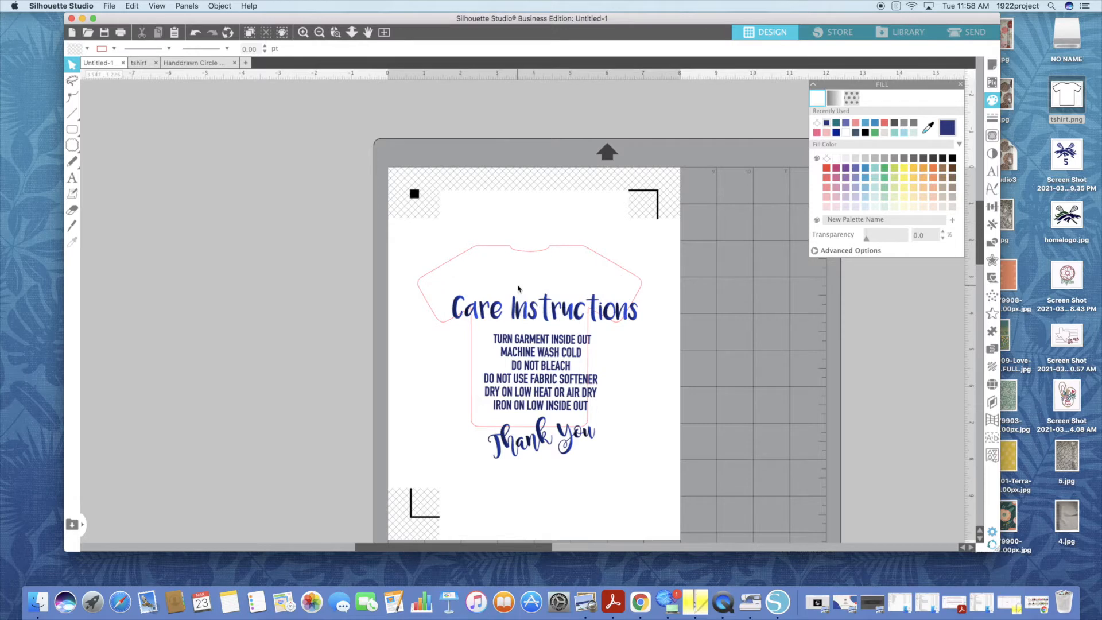
pyautogui.moveTo(527, 340); pyautogui.dragTo(517, 306)
pyautogui.click(515, 304)
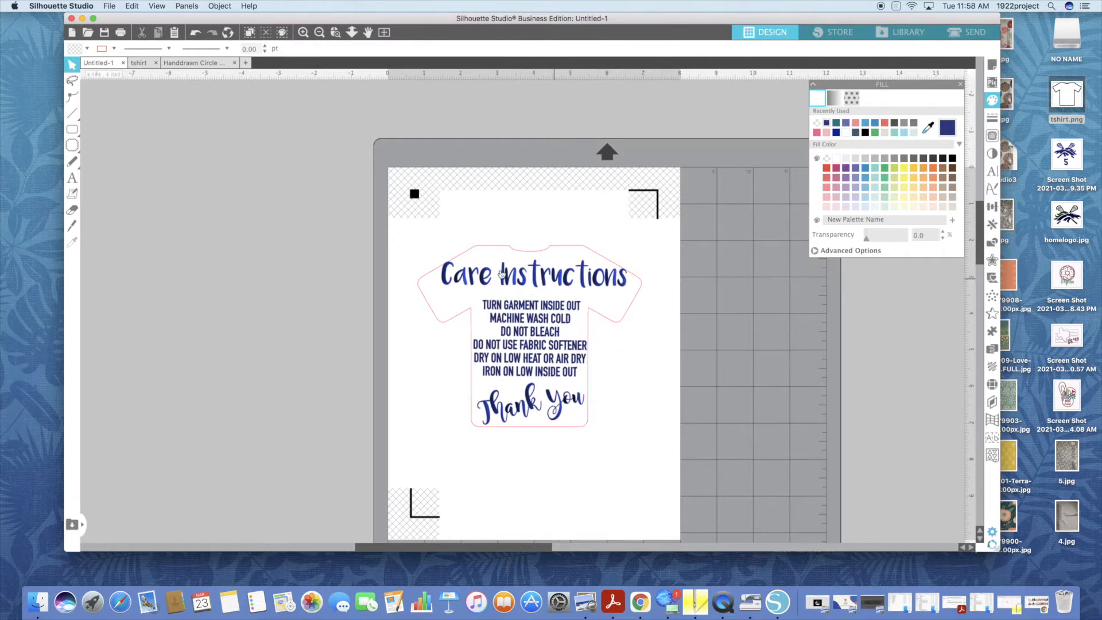
# Ungroup the pasted care text so the heading, washing instructions and "Thank You" are separate objects.
pyautogui.click(508, 271)
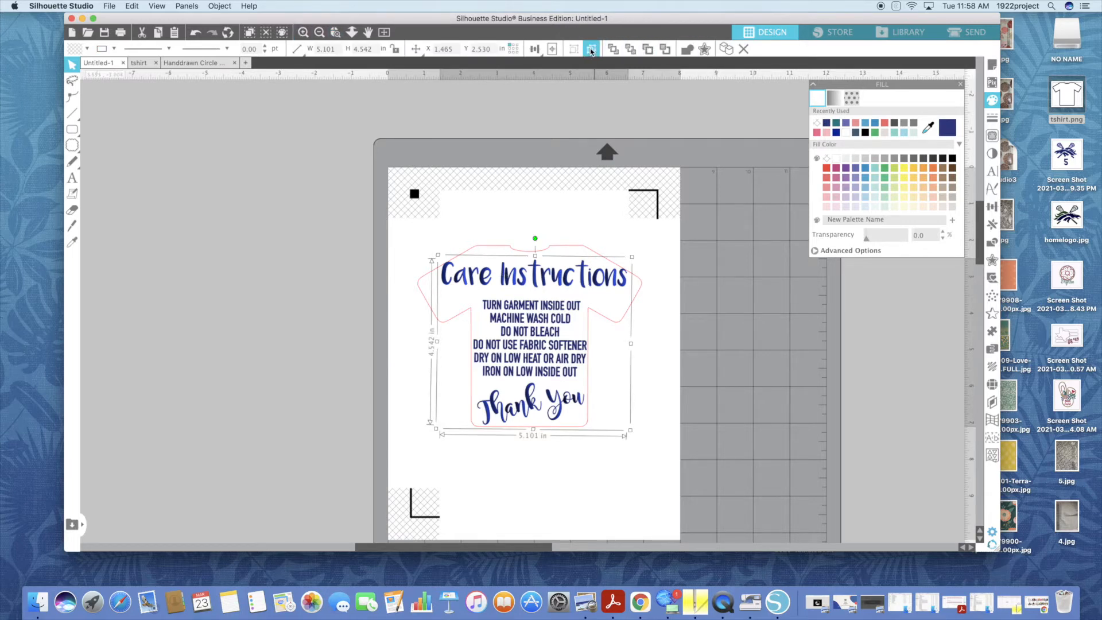
pyautogui.click(573, 504)
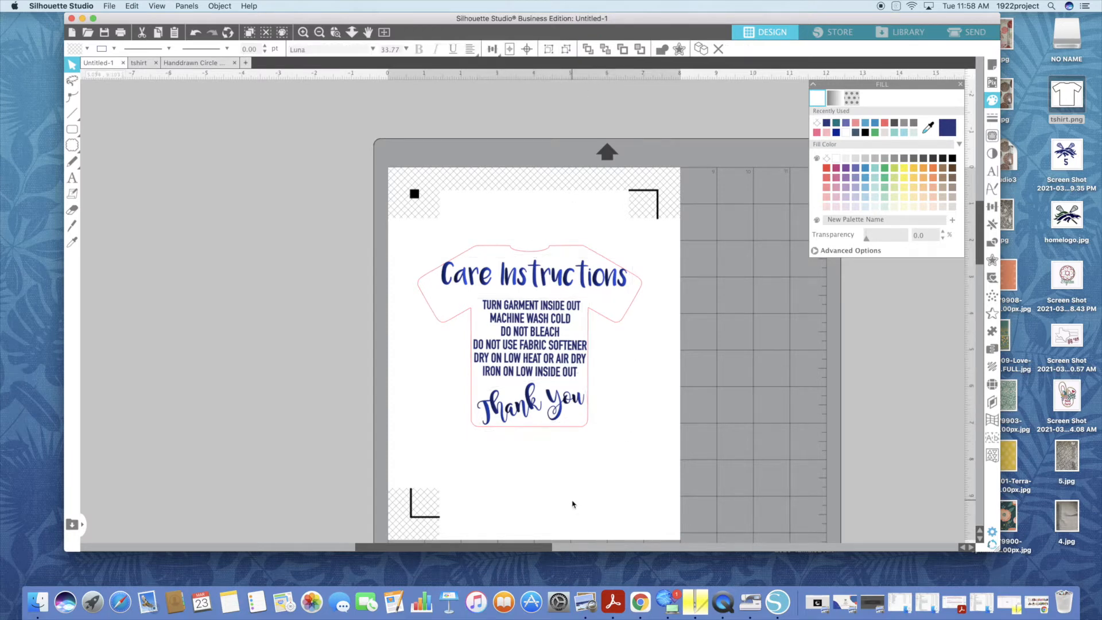
pyautogui.click(510, 322)
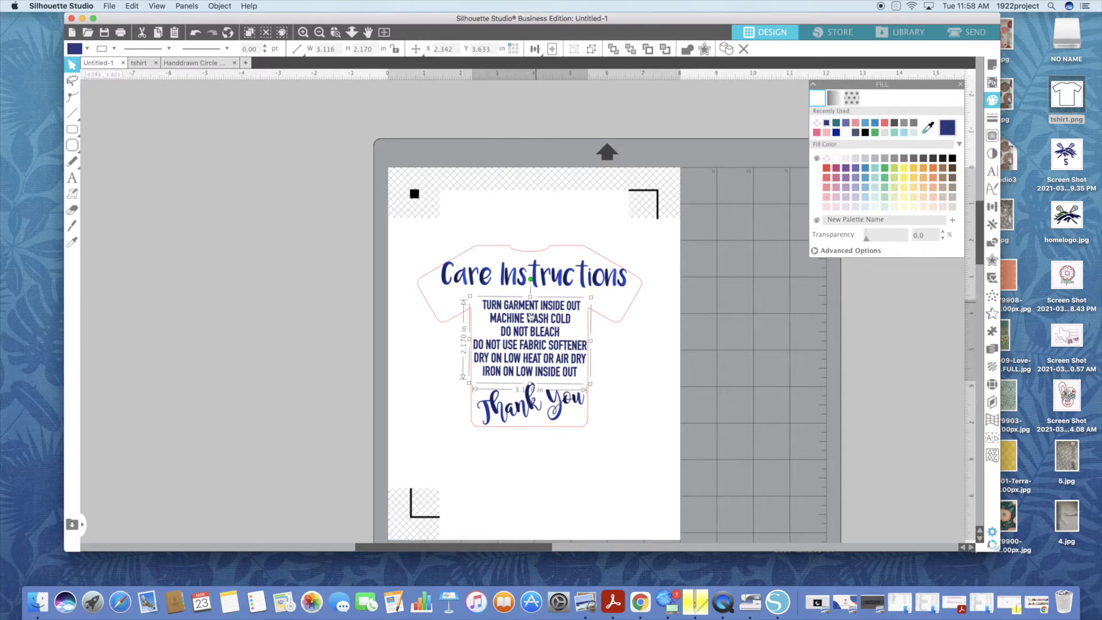
# Try black and silver gradient fills on the "Care Instructions" heading, and settle on a dark blue gradient.
pyautogui.click(529, 281)
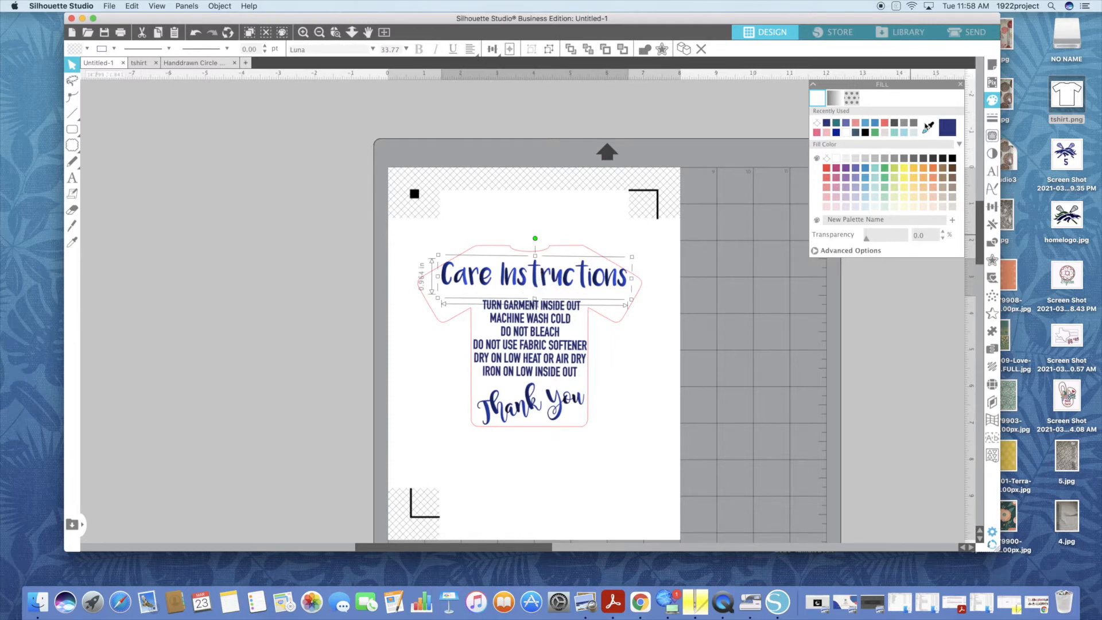
pyautogui.click(853, 98)
pyautogui.click(838, 103)
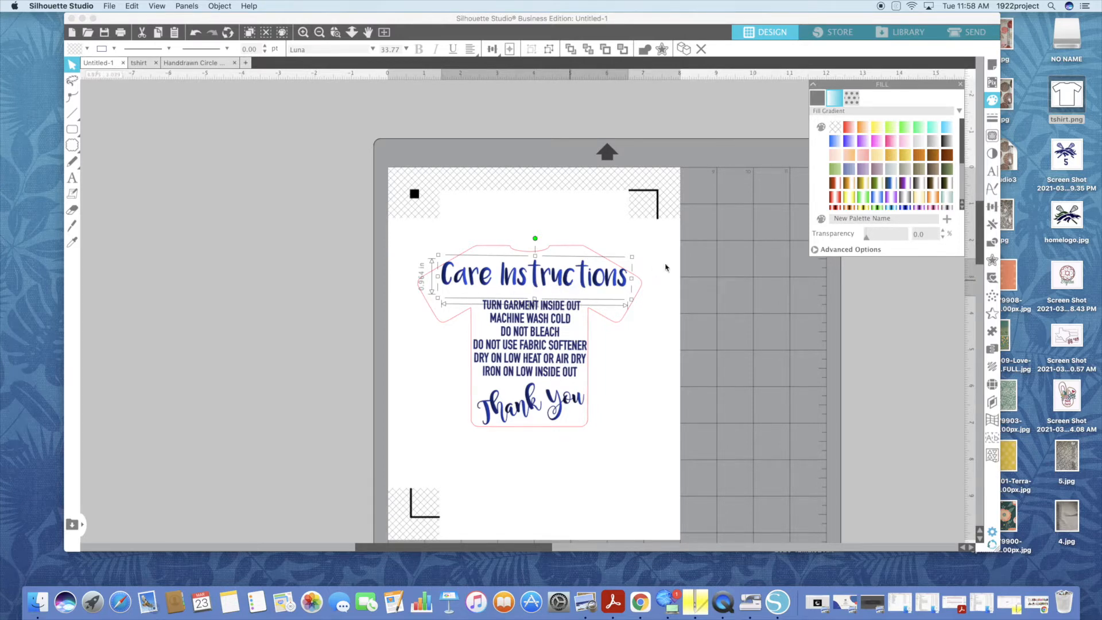
pyautogui.click(946, 182)
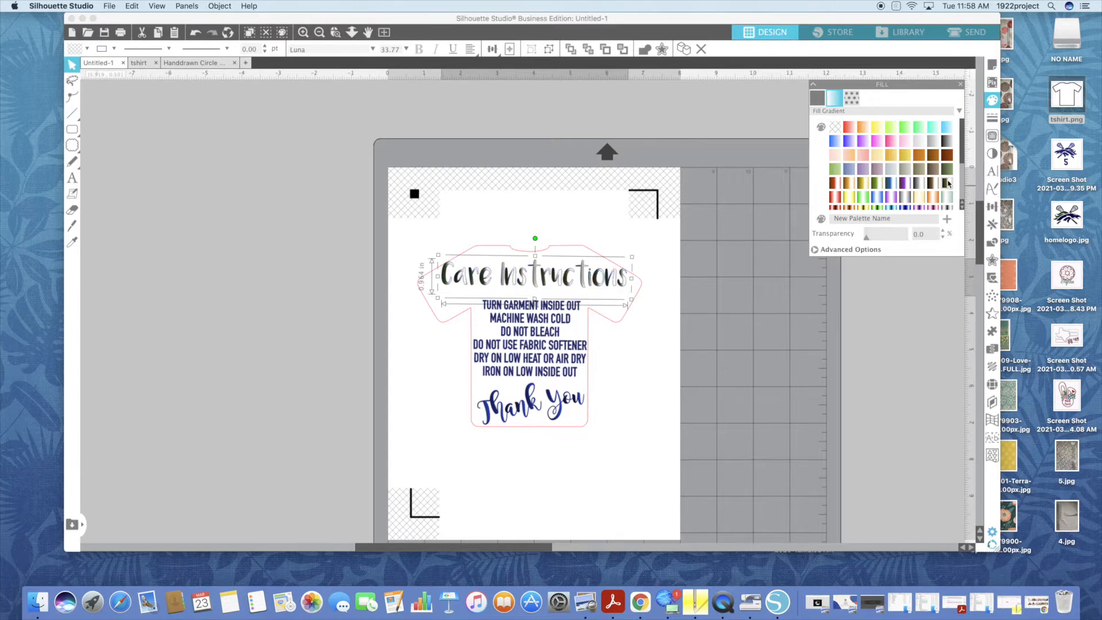
pyautogui.click(948, 197)
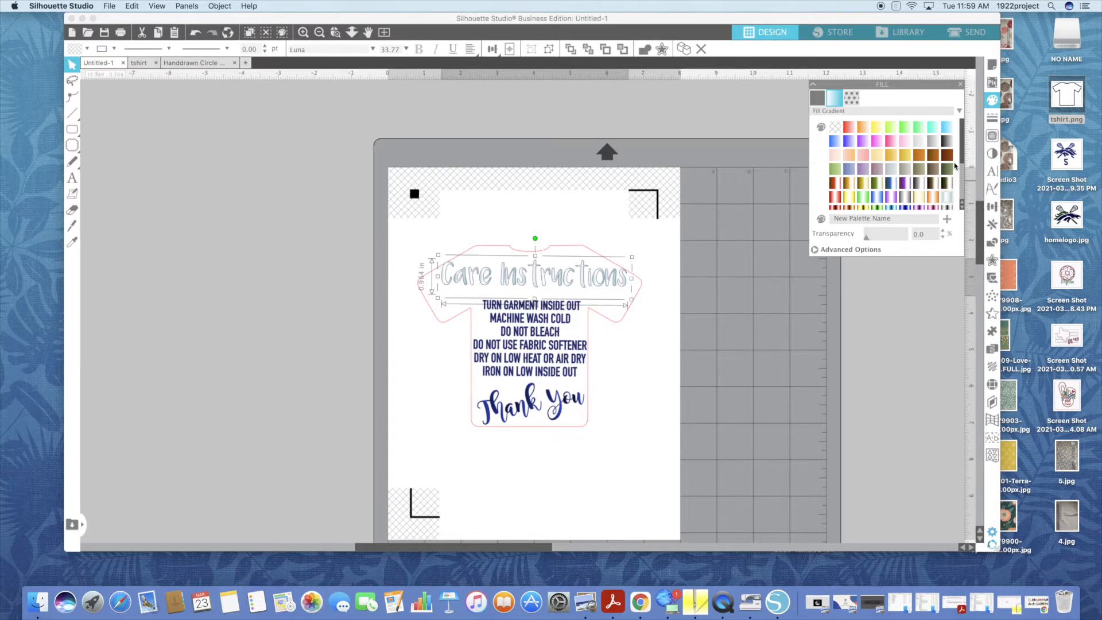
pyautogui.scroll(-4, 964, 163)
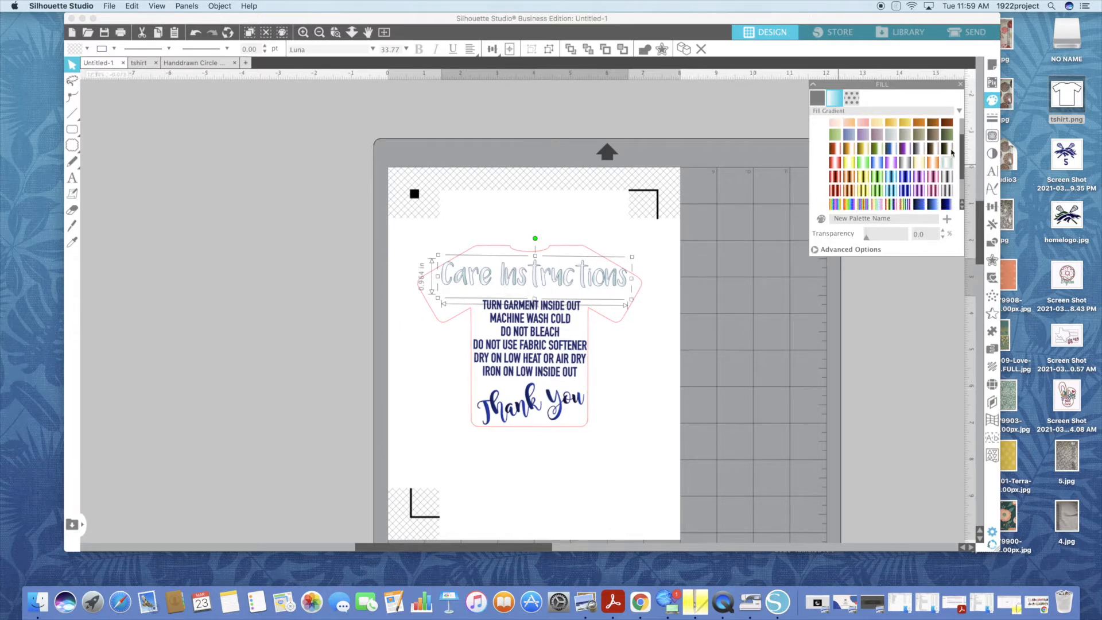
pyautogui.click(945, 203)
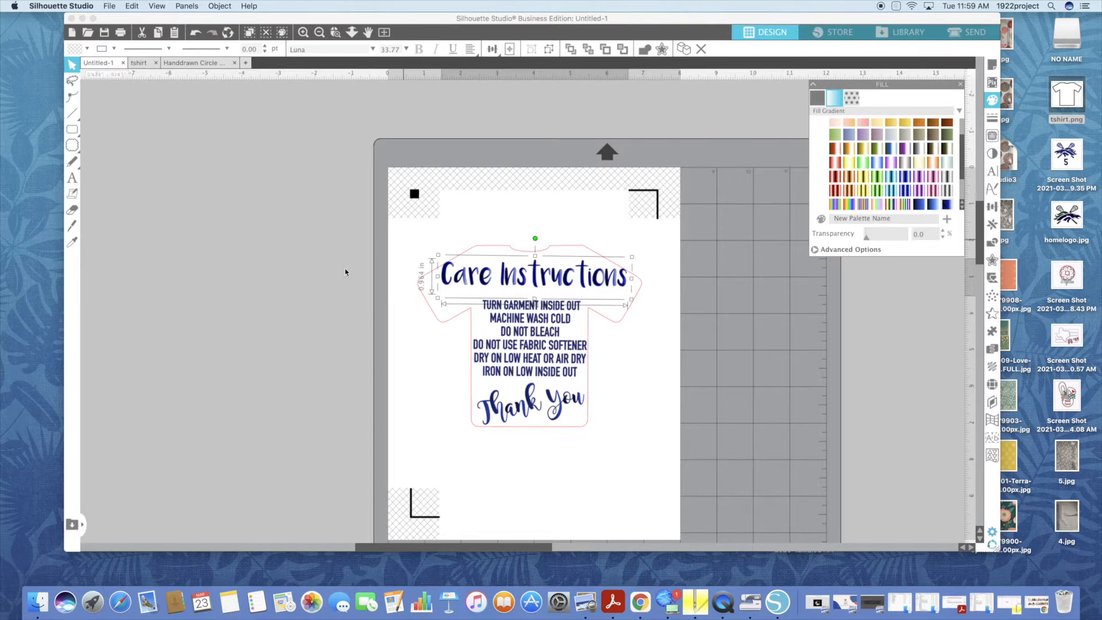
pyautogui.click(605, 367)
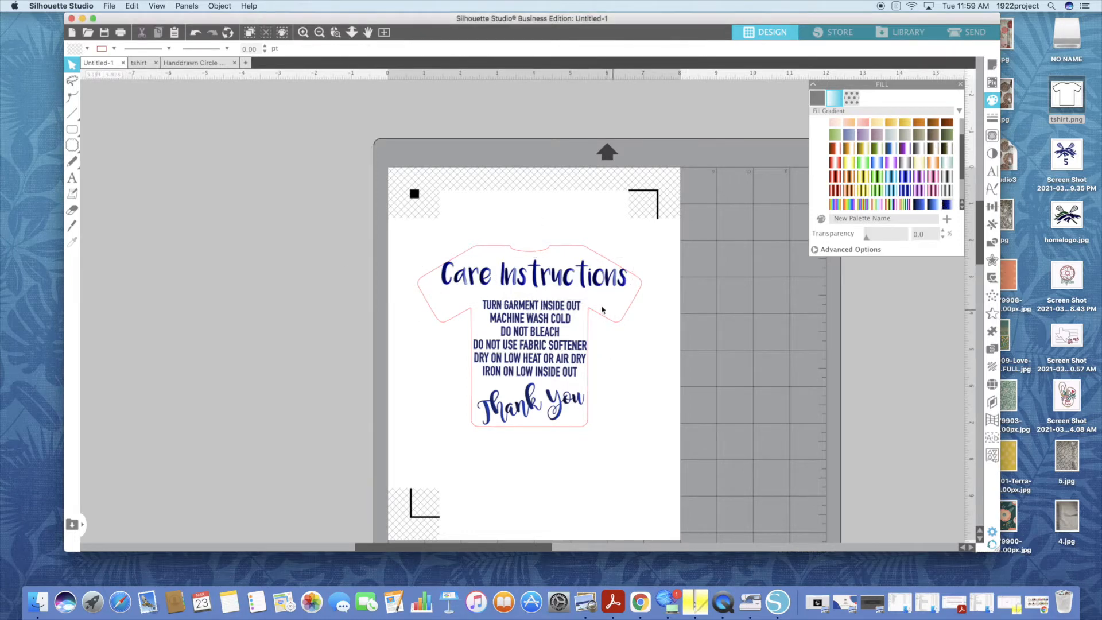
# Move the T-shirt outline off the page beside the mat and try black-and-white dot, coloured dot and cloudy sky pattern fills on it.
pyautogui.moveTo(602, 310); pyautogui.dragTo(322, 265)
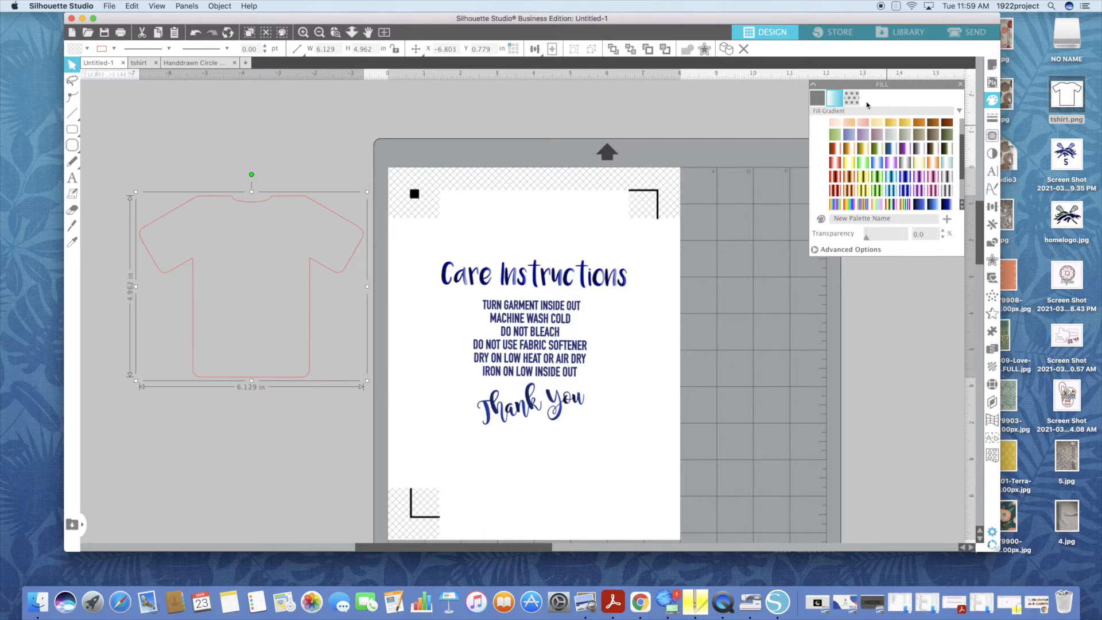
pyautogui.click(852, 98)
pyautogui.scroll(-2, 959, 134)
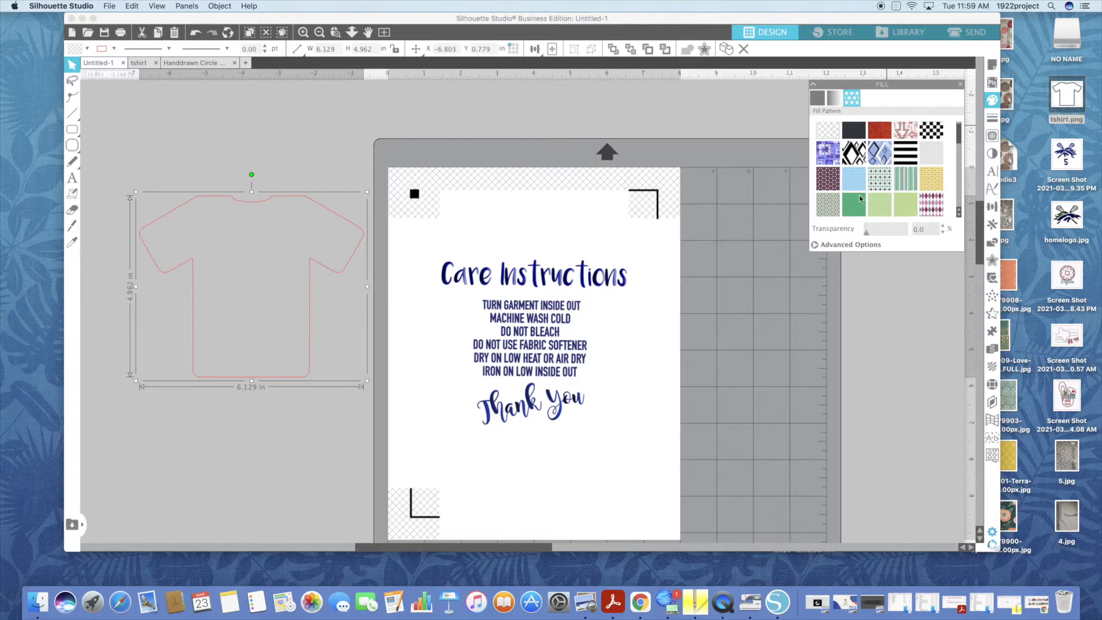
pyautogui.scroll(-5, 960, 150)
pyautogui.scroll(-3, 939, 149)
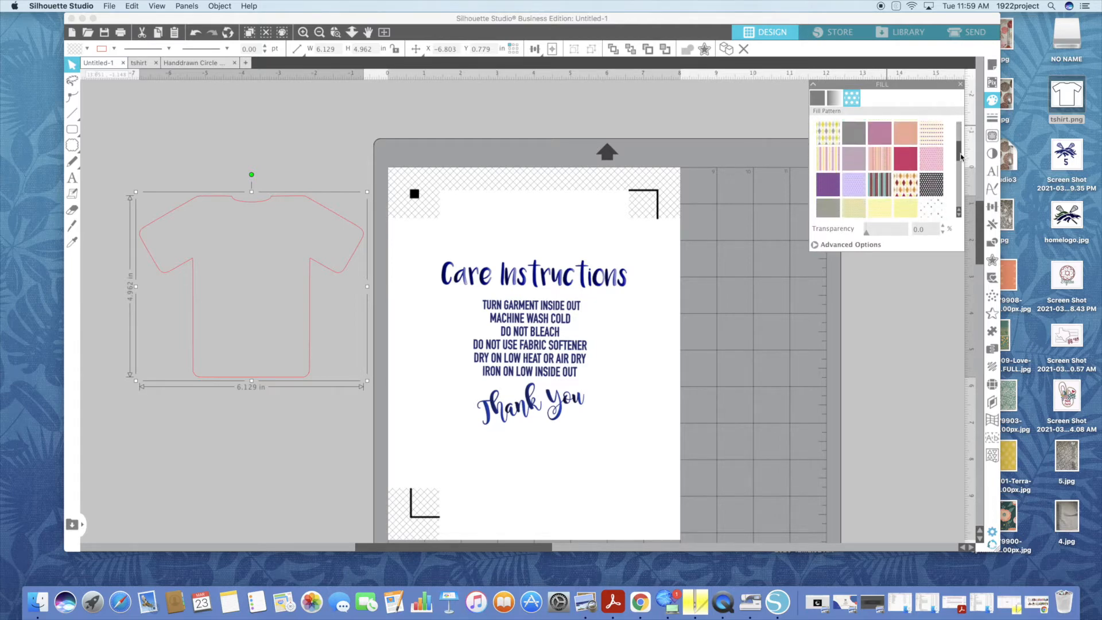
pyautogui.click(940, 149)
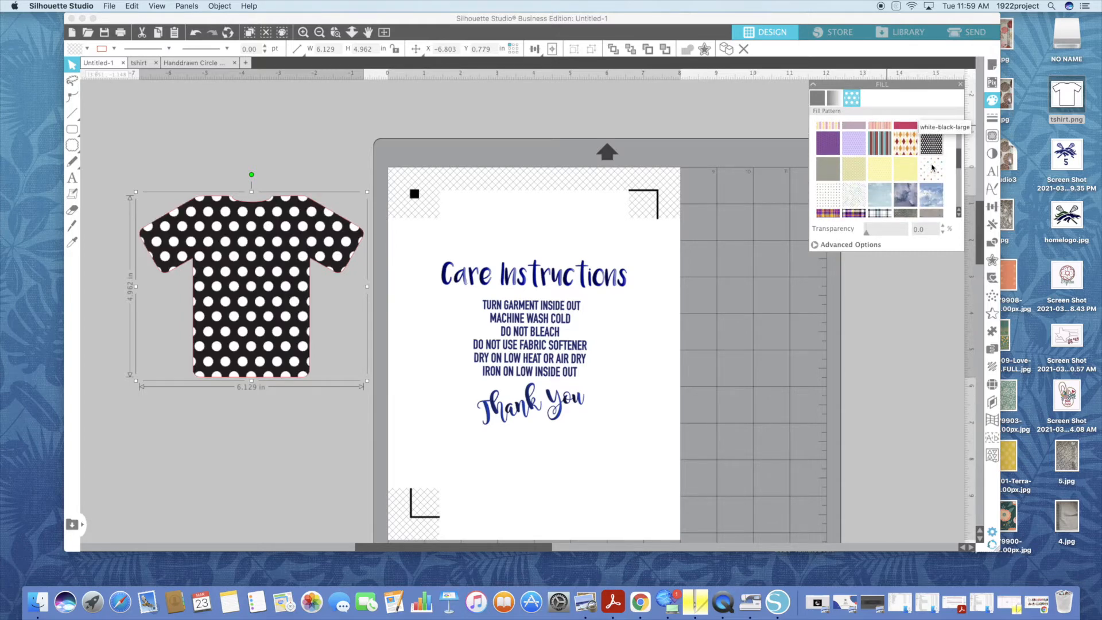
pyautogui.click(931, 169)
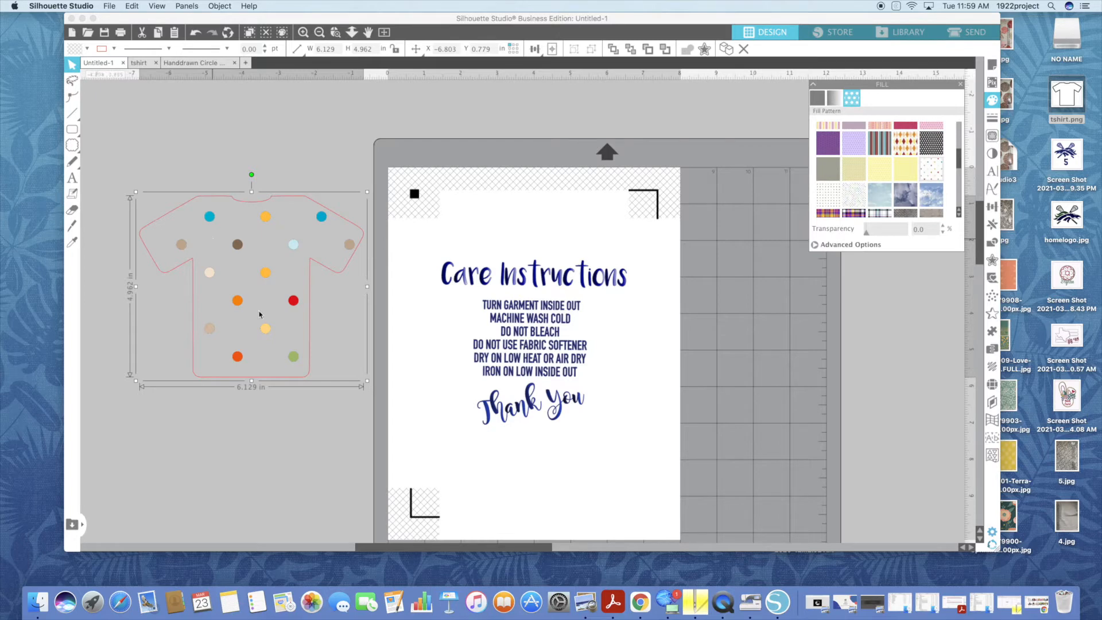
pyautogui.click(932, 198)
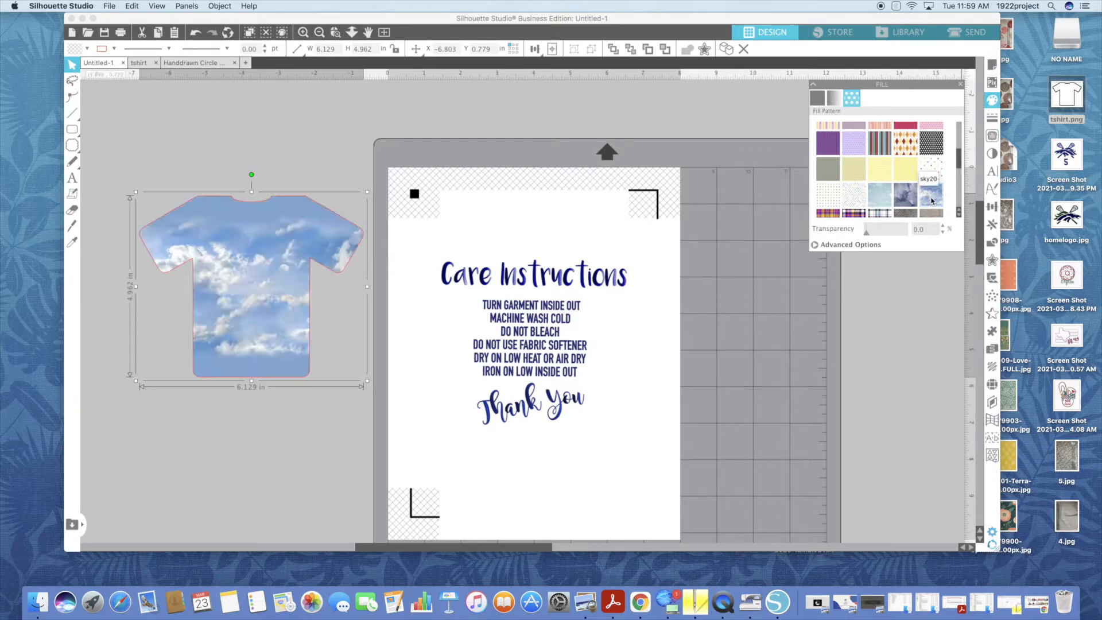
# Try a light teal floral fill, settle on the blue textured pattern, and move the T-shirt back behind the care text.
pyautogui.moveTo(958, 163); pyautogui.dragTo(957, 193)
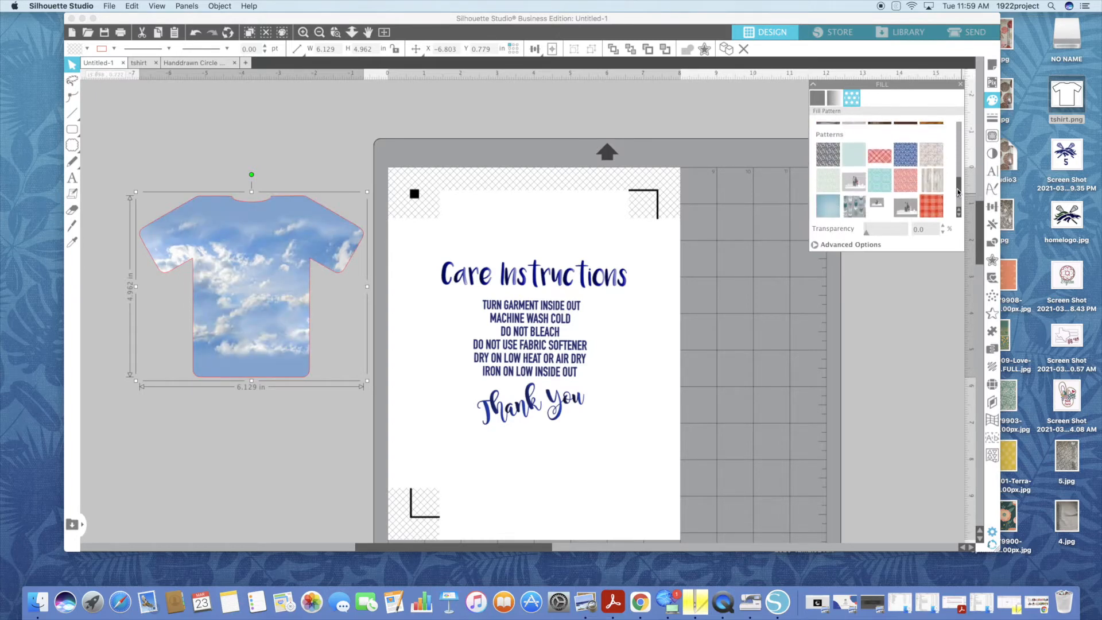
pyautogui.click(855, 159)
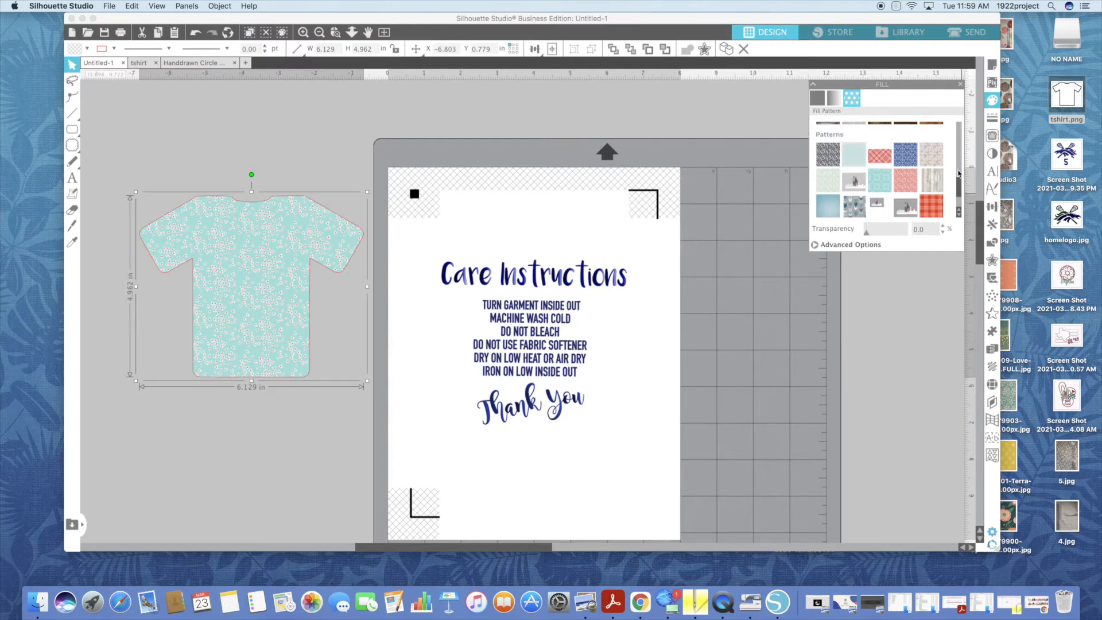
pyautogui.moveTo(958, 190); pyautogui.dragTo(960, 199)
pyautogui.click(831, 155)
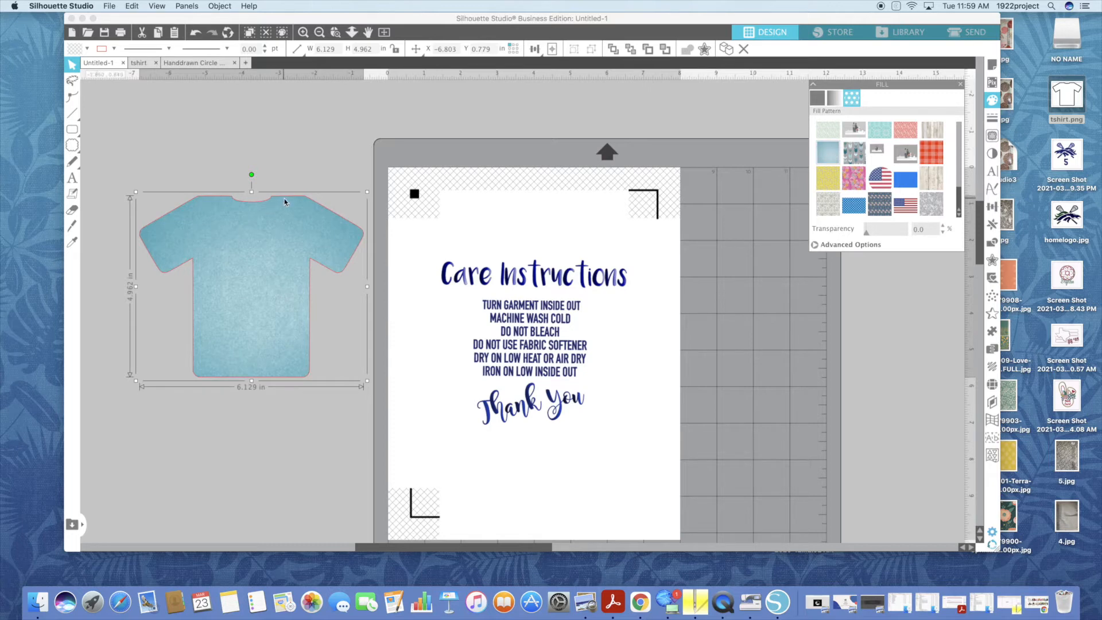
pyautogui.moveTo(292, 214); pyautogui.dragTo(565, 265)
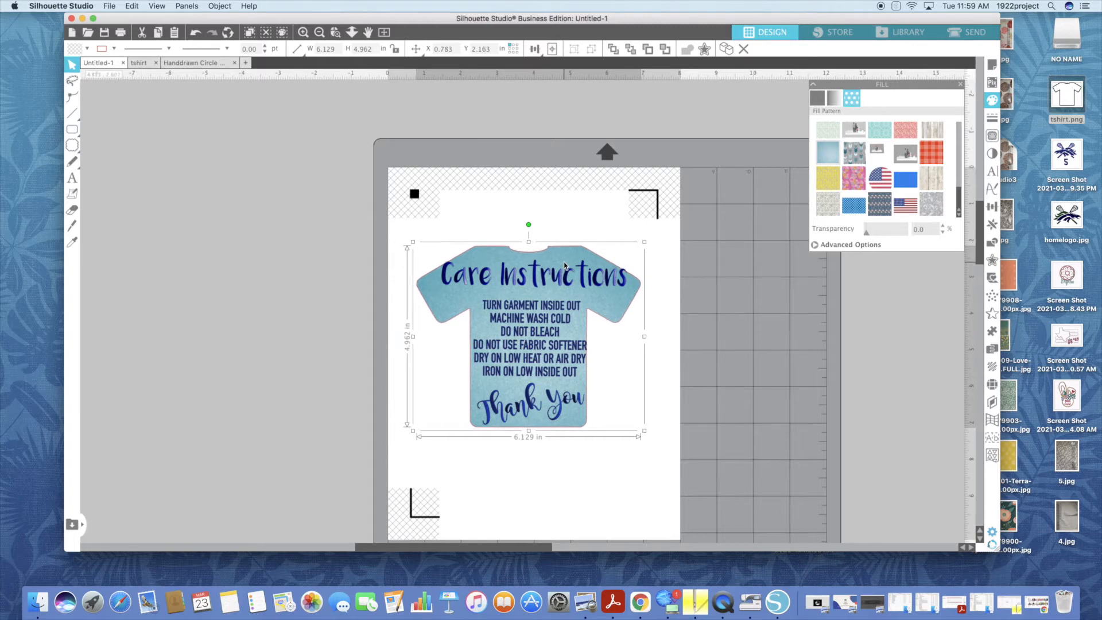
# Nudge the "Care Instructions" heading down slightly and enlarge the T-shirt to about 6.41 by 5.19 in.
pyautogui.click(554, 277)
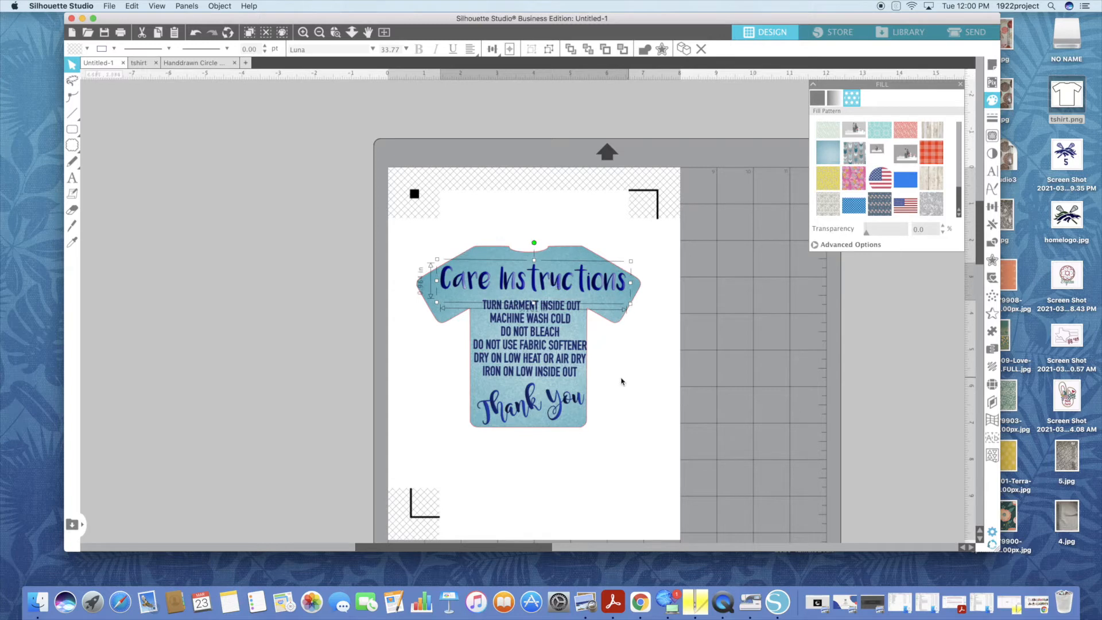
pyautogui.click(596, 381)
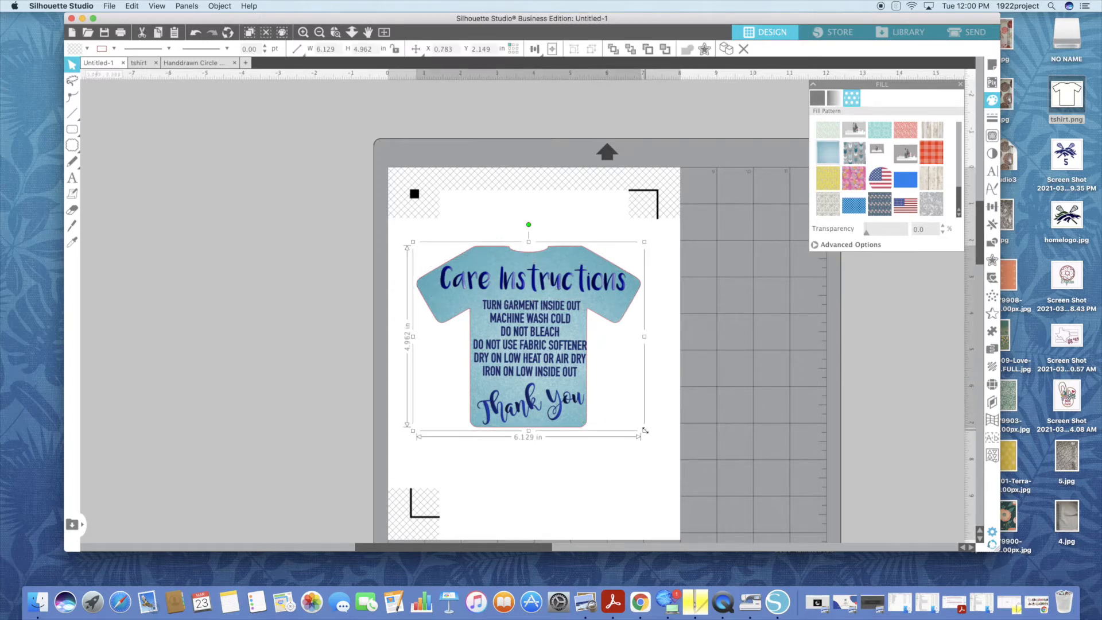
pyautogui.moveTo(645, 431); pyautogui.dragTo(590, 434)
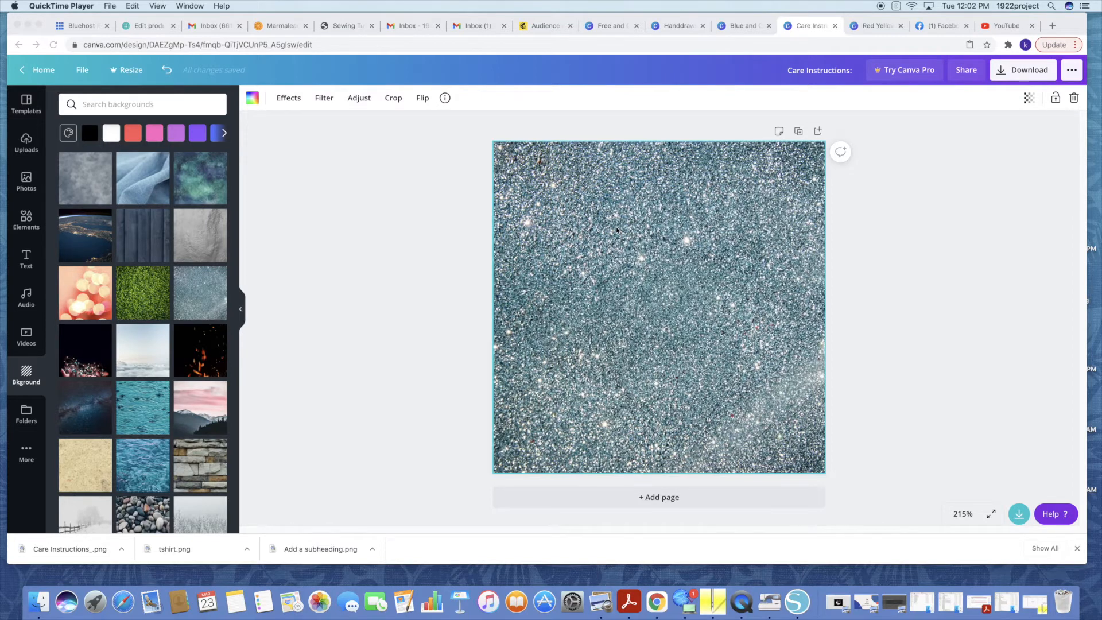
# In Canva, browse the available backgrounds and download the teal glitter background design as a PNG.
pyautogui.click(26, 107)
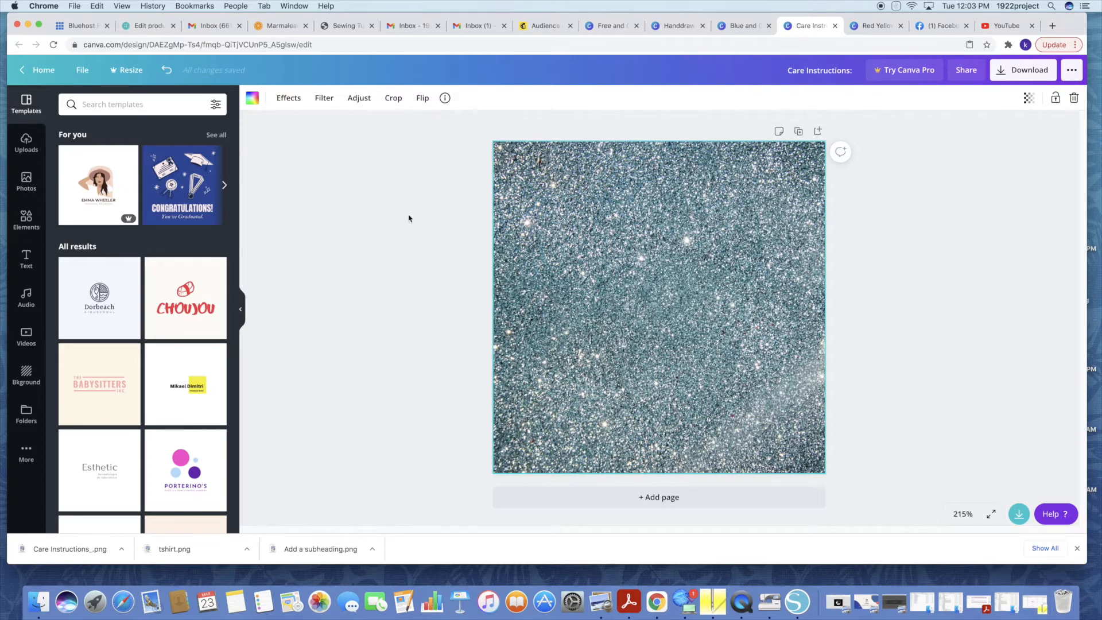
pyautogui.click(27, 374)
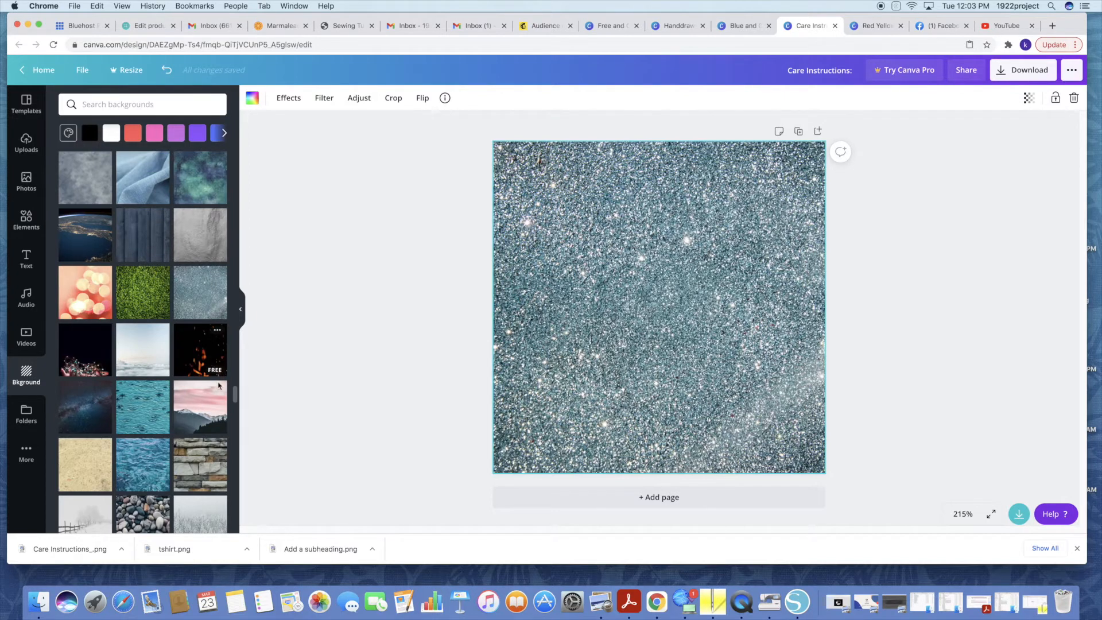
pyautogui.scroll(-4, 233, 419)
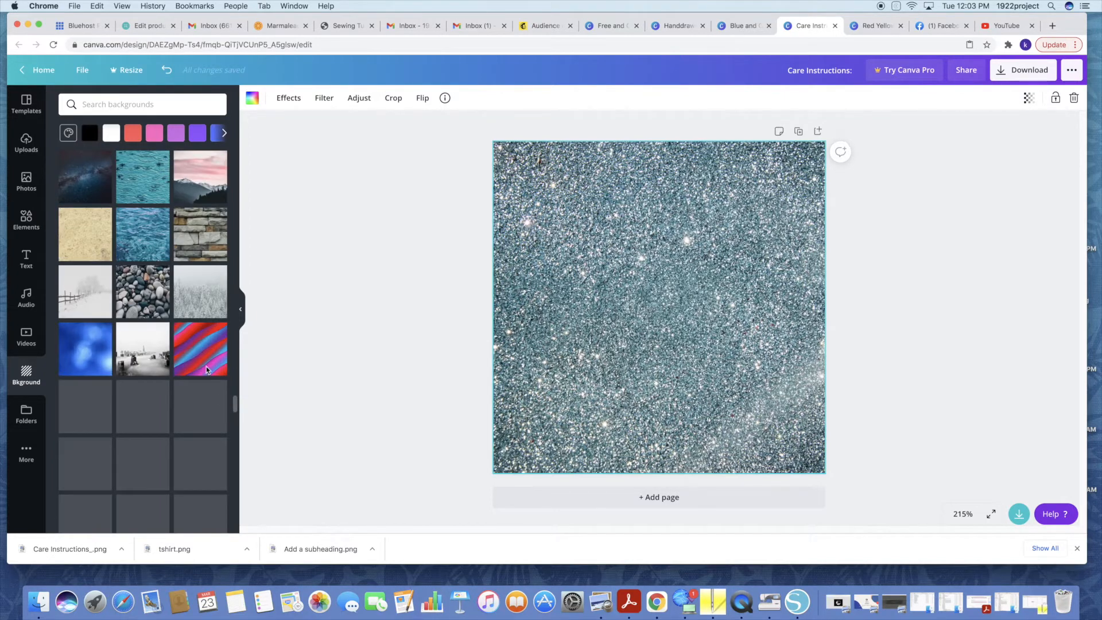
pyautogui.scroll(-3, 208, 370)
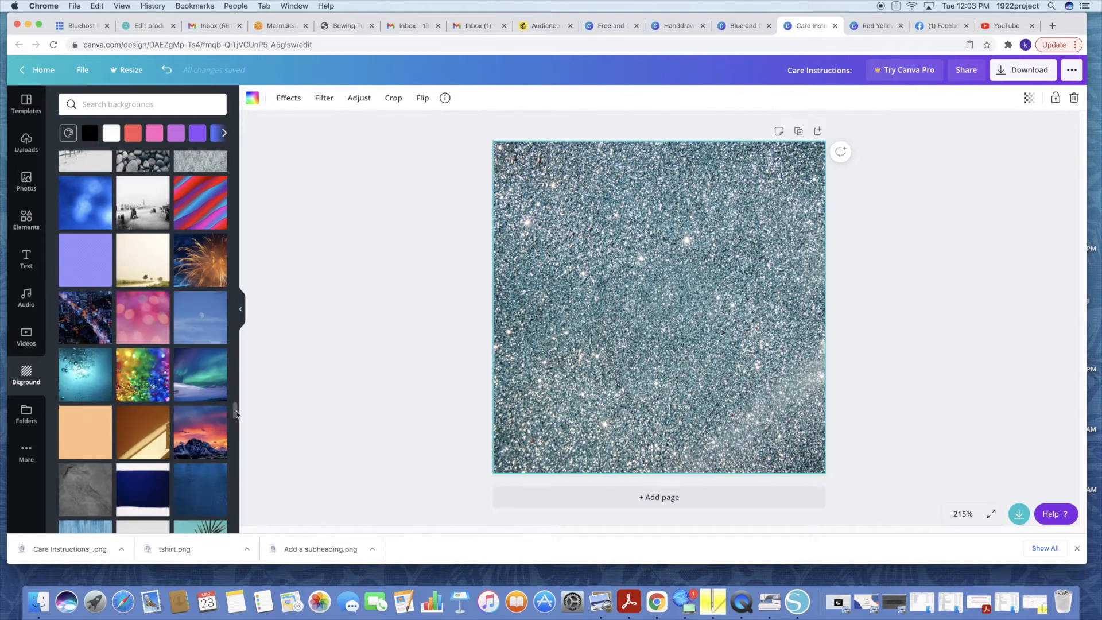
pyautogui.scroll(-5, 233, 368)
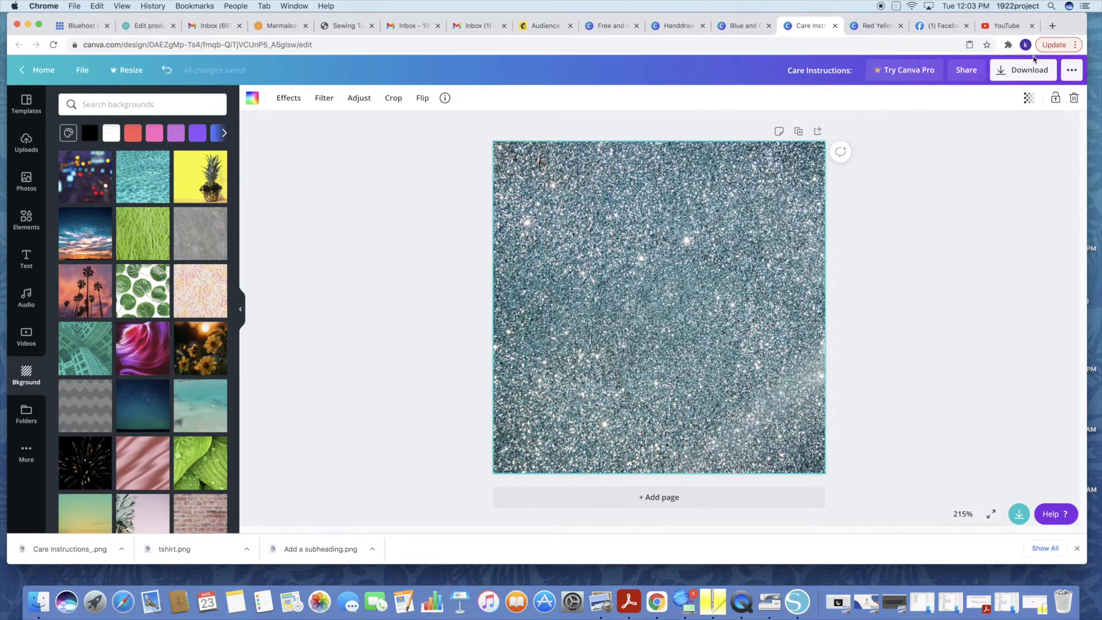
pyautogui.click(1025, 70)
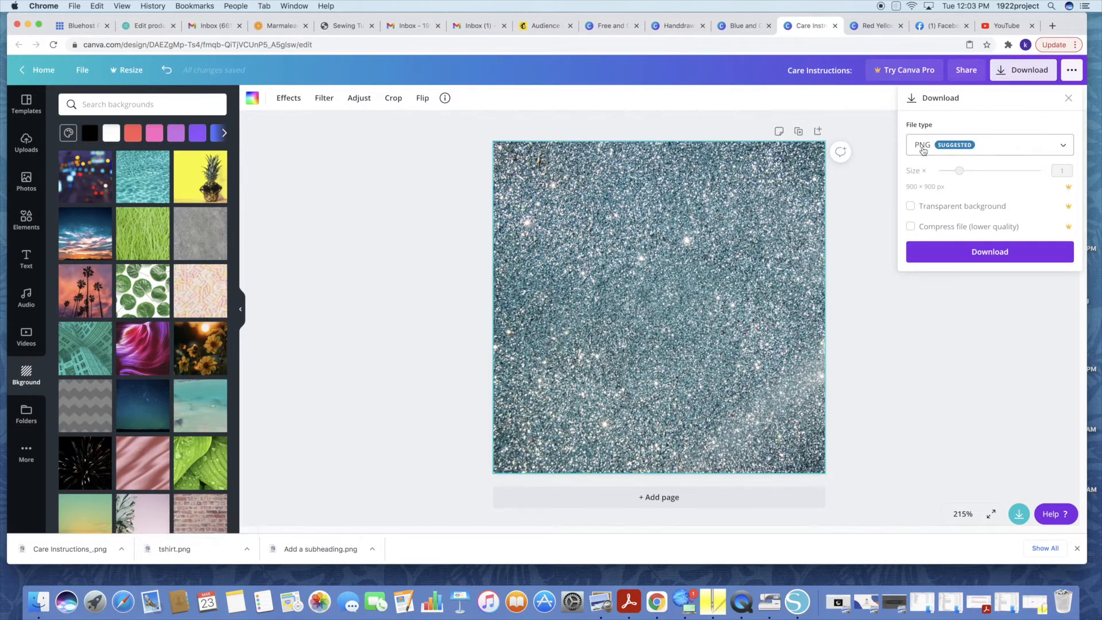
pyautogui.click(970, 256)
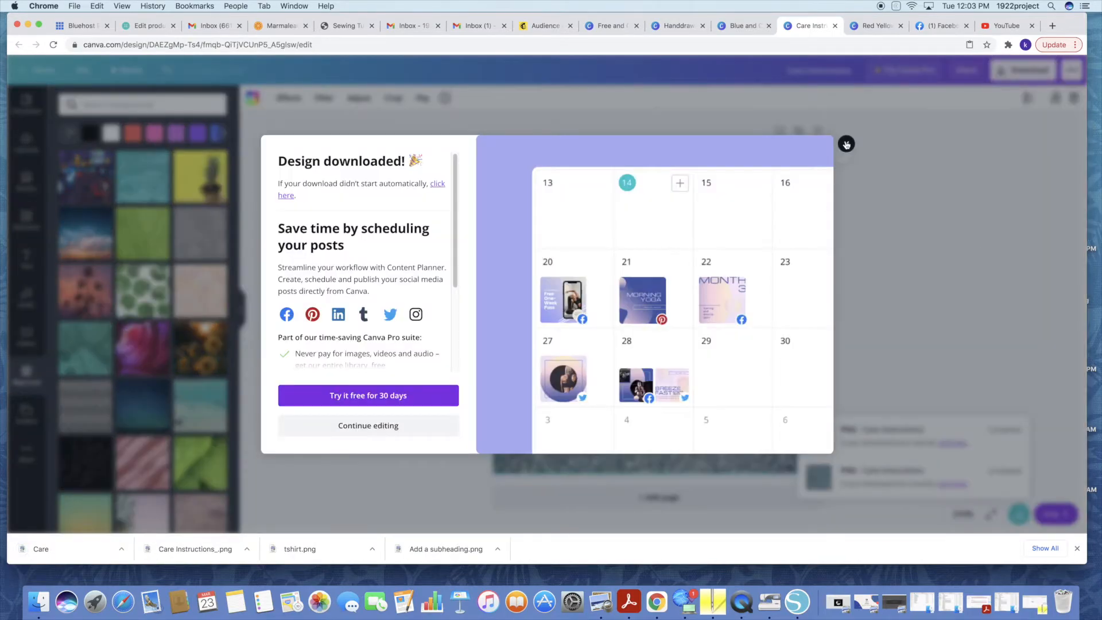
pyautogui.click(846, 145)
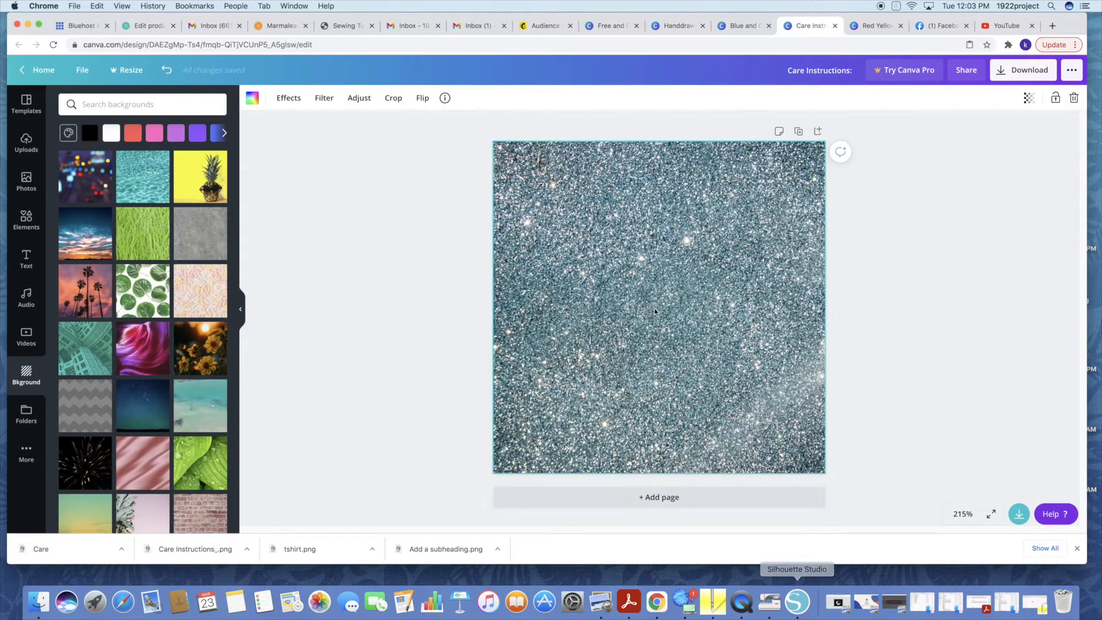
# Switch back to Silhouette Studio and show the Patterns folder in the library.
pyautogui.click(27, 25)
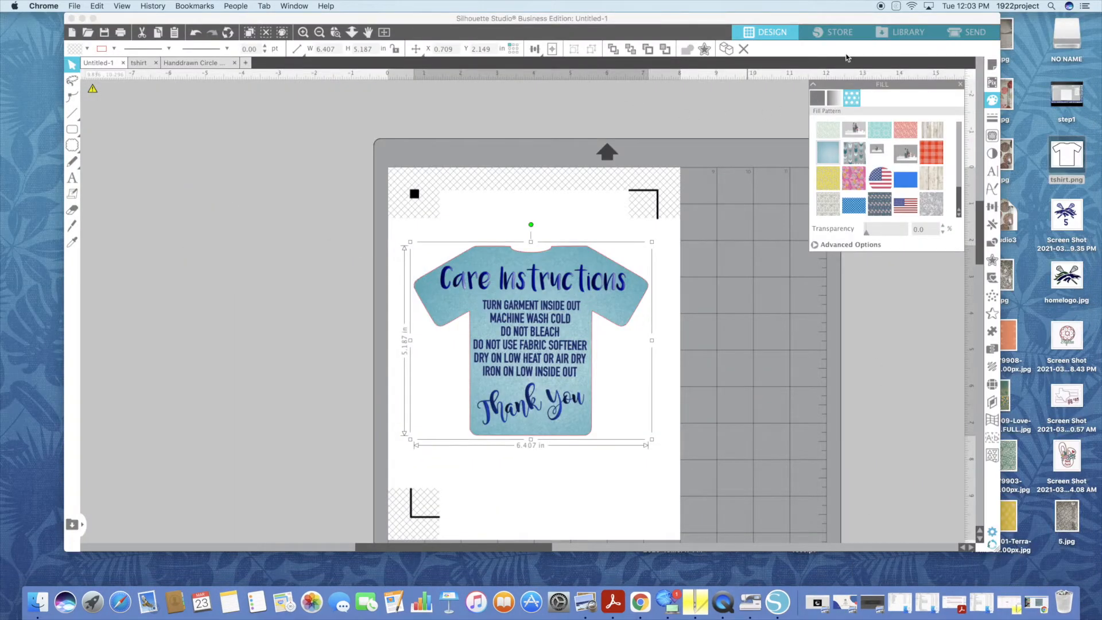
pyautogui.click(903, 33)
pyautogui.click(903, 33)
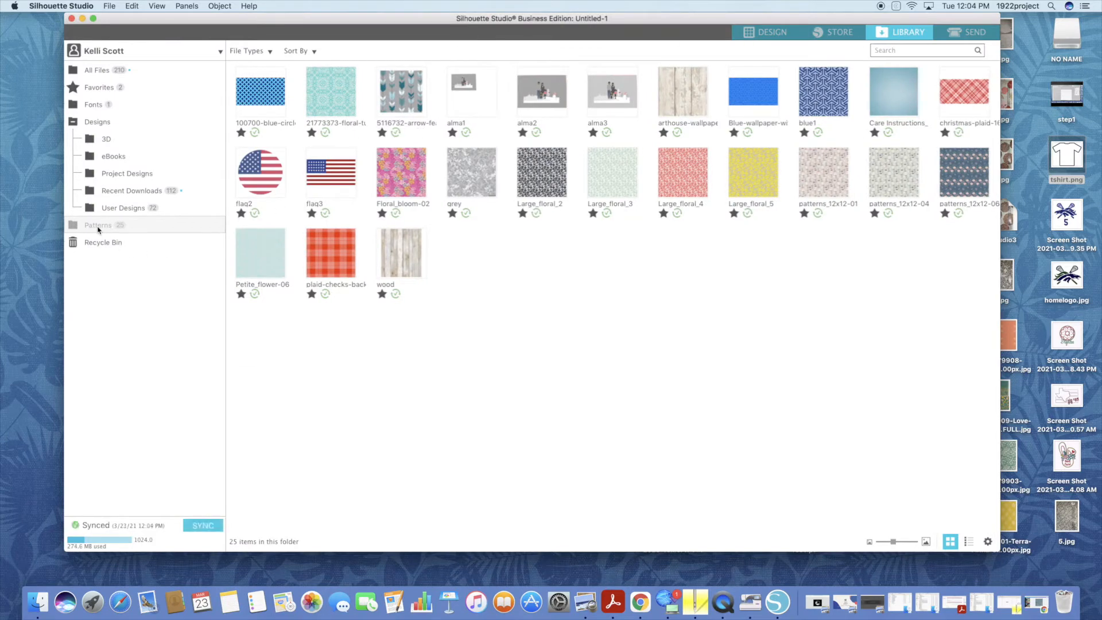
pyautogui.moveTo(315, 23); pyautogui.dragTo(308, 52)
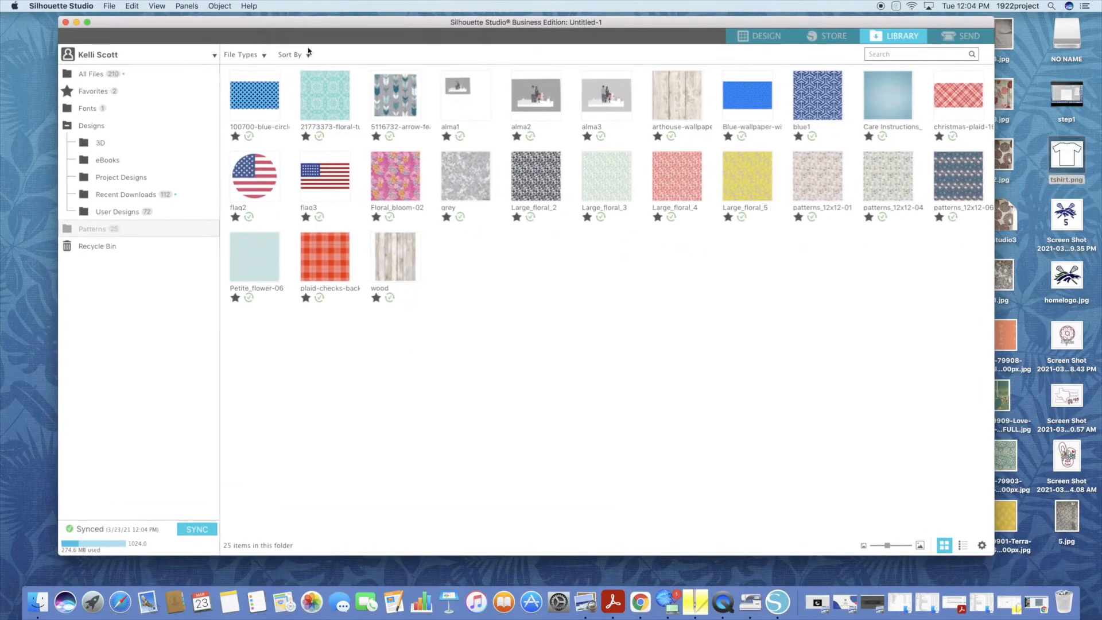
# Try to bring the downloaded "Care Instructions_ (1).png" from the Downloads folder into the library's Patterns folder.
pyautogui.click(109, 6)
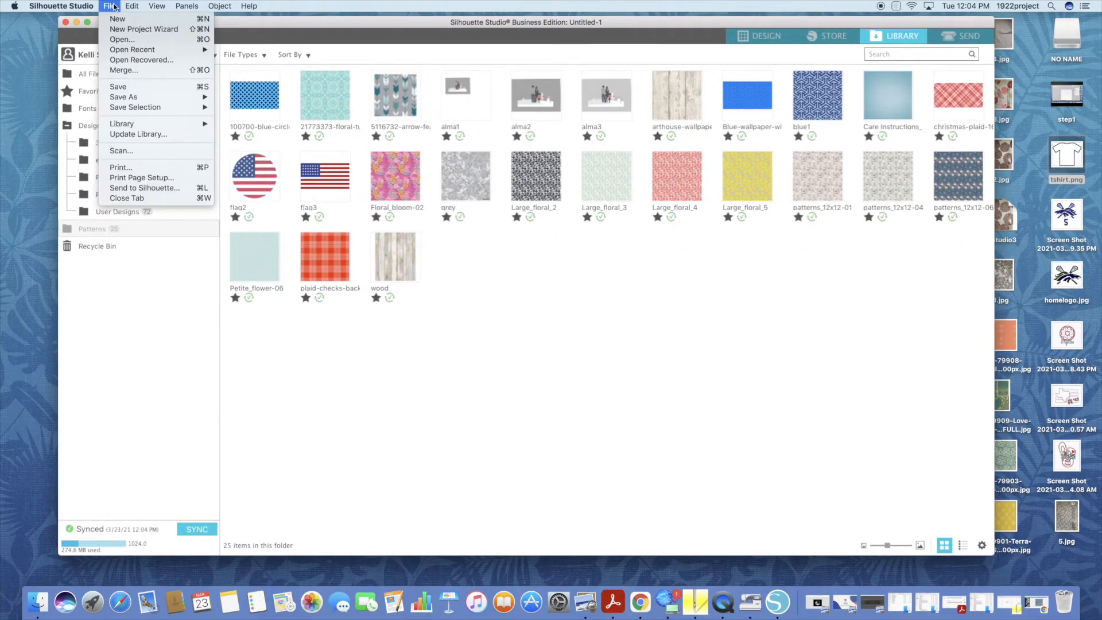
pyautogui.click(117, 40)
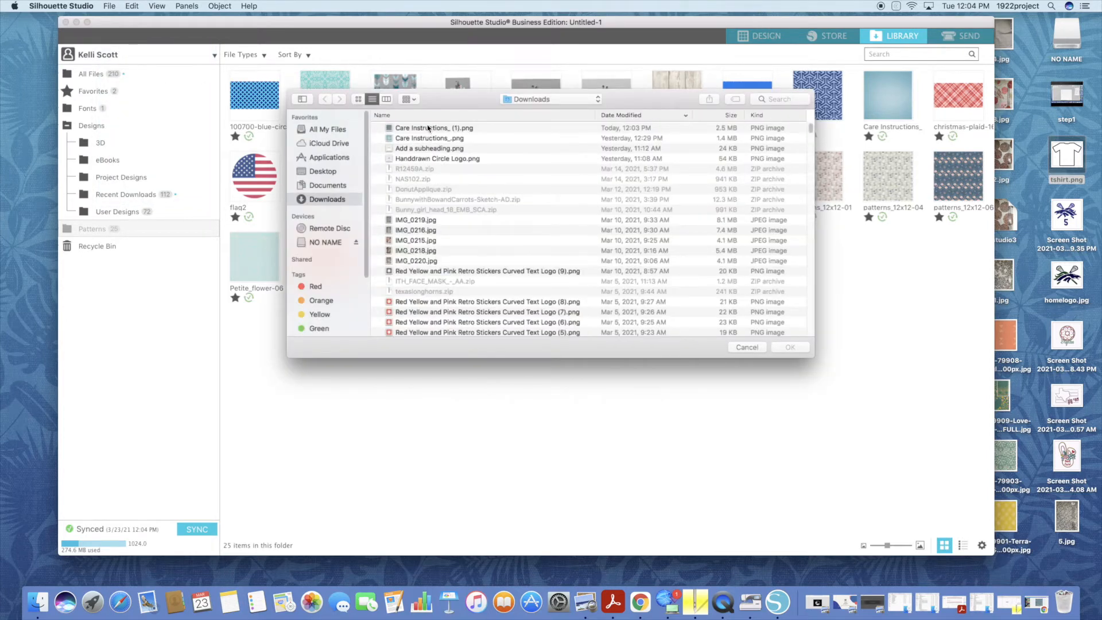
pyautogui.moveTo(427, 130); pyautogui.dragTo(422, 437)
pyautogui.click(747, 348)
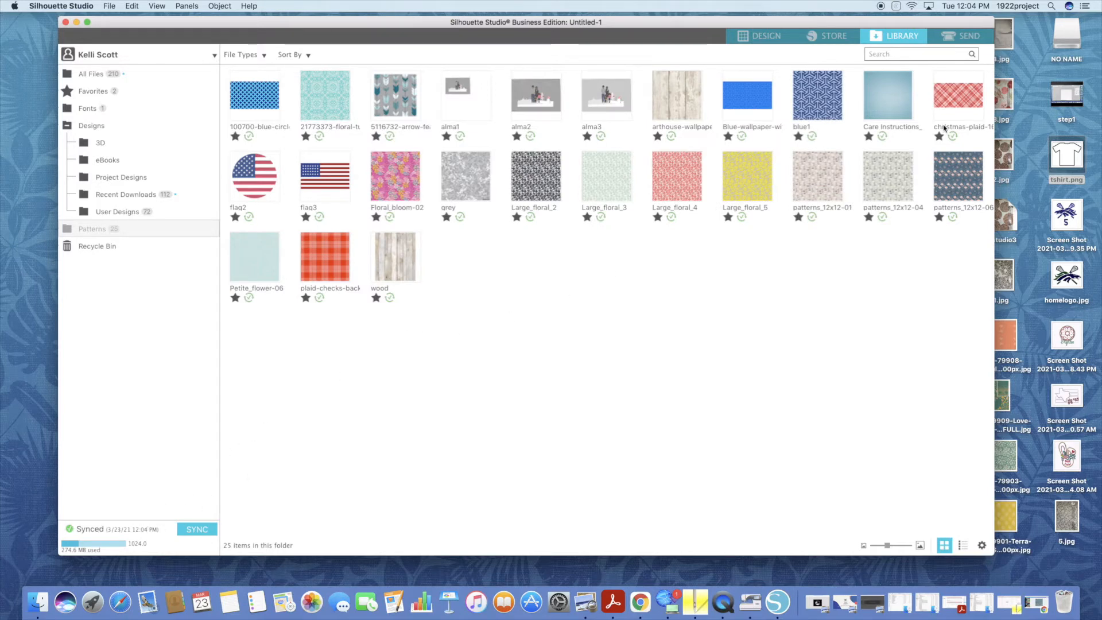
# Return to the design and try the light teal floral and beige print patterns as the T-shirt's fill.
pyautogui.click(764, 36)
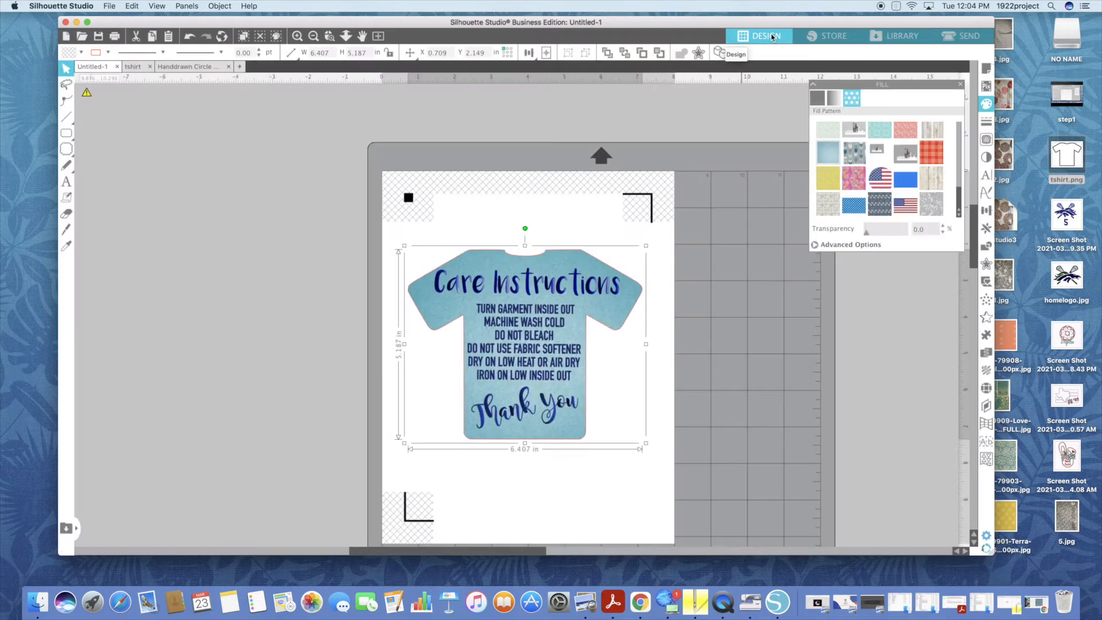
pyautogui.moveTo(959, 163); pyautogui.dragTo(959, 206)
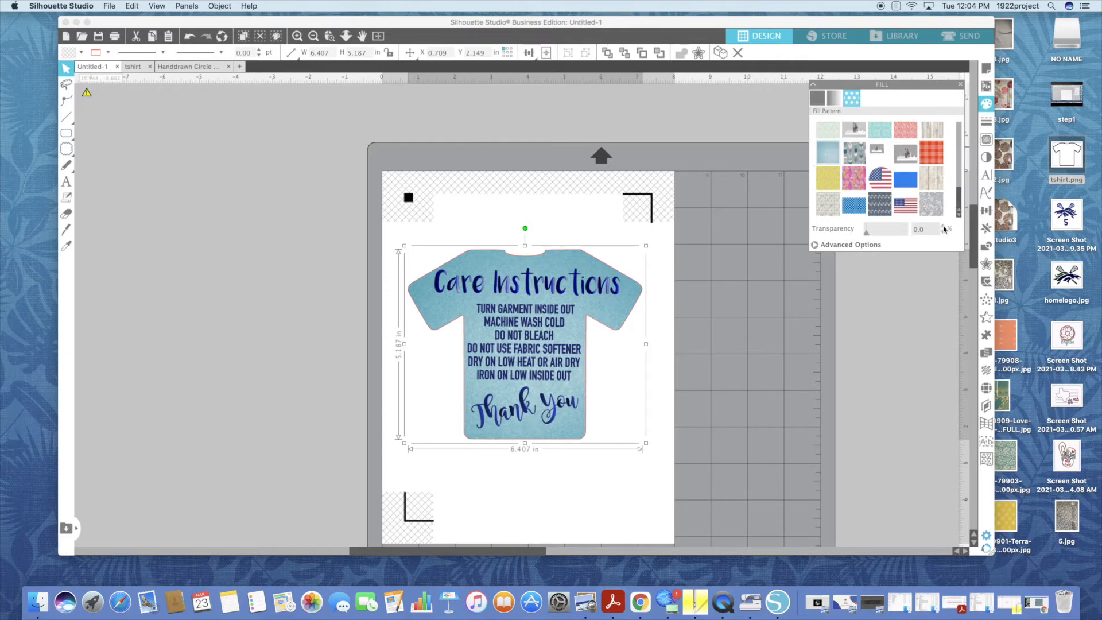
pyautogui.click(959, 185)
pyautogui.click(958, 194)
pyautogui.moveTo(960, 194); pyautogui.dragTo(960, 179)
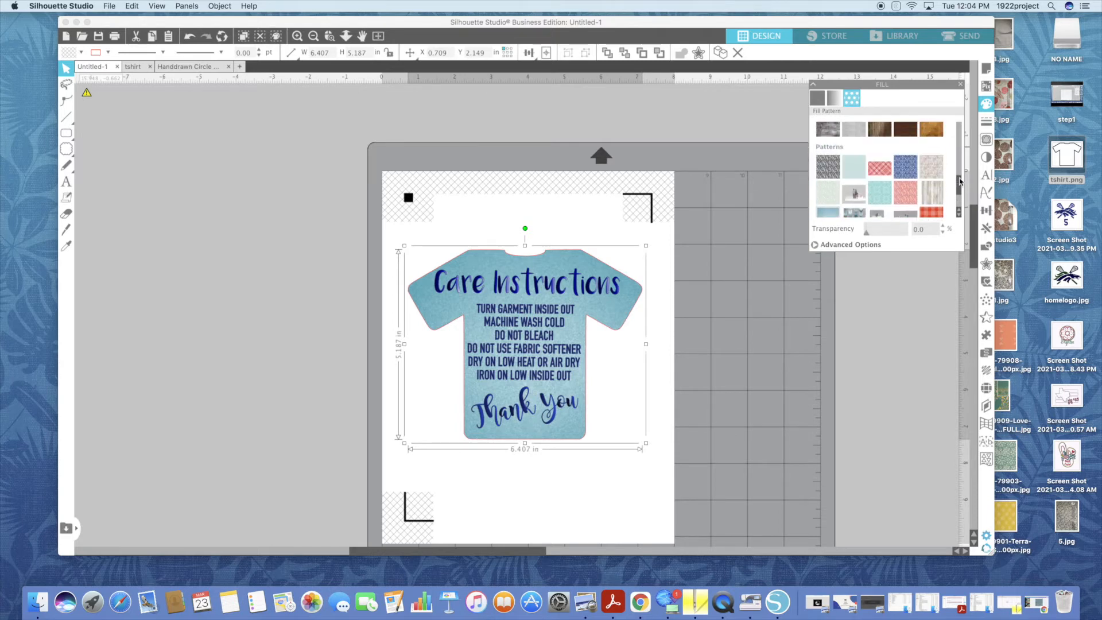
pyautogui.click(860, 173)
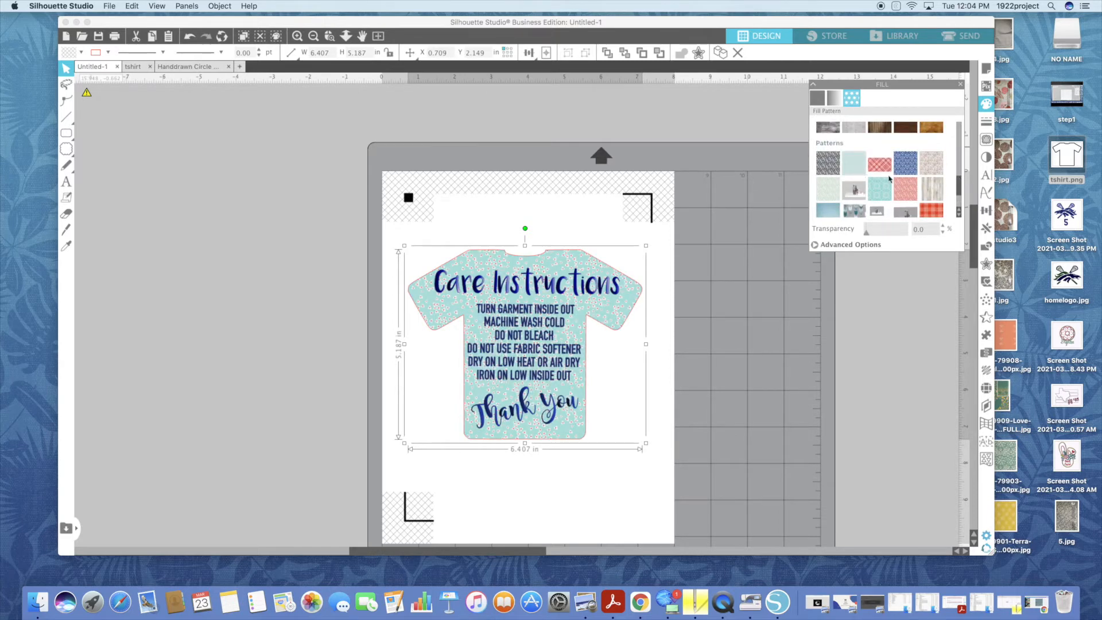
pyautogui.click(933, 164)
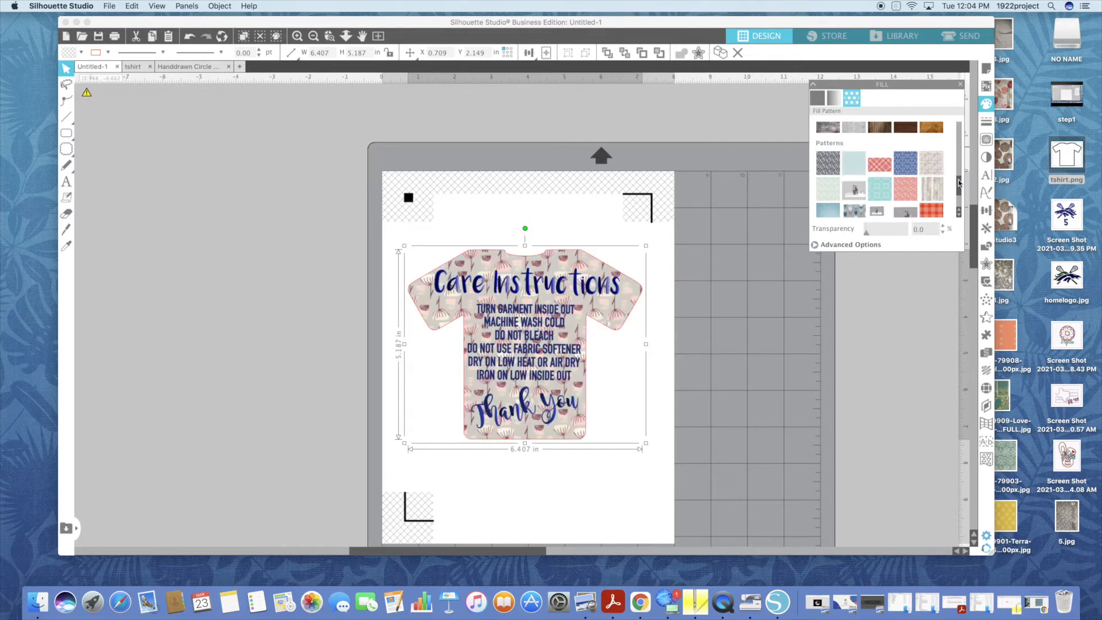
# Try the grey leaf and navy floral patterns on the T-shirt, ending with the round American flag pattern fill.
pyautogui.moveTo(959, 185); pyautogui.dragTo(958, 197)
pyautogui.click(932, 205)
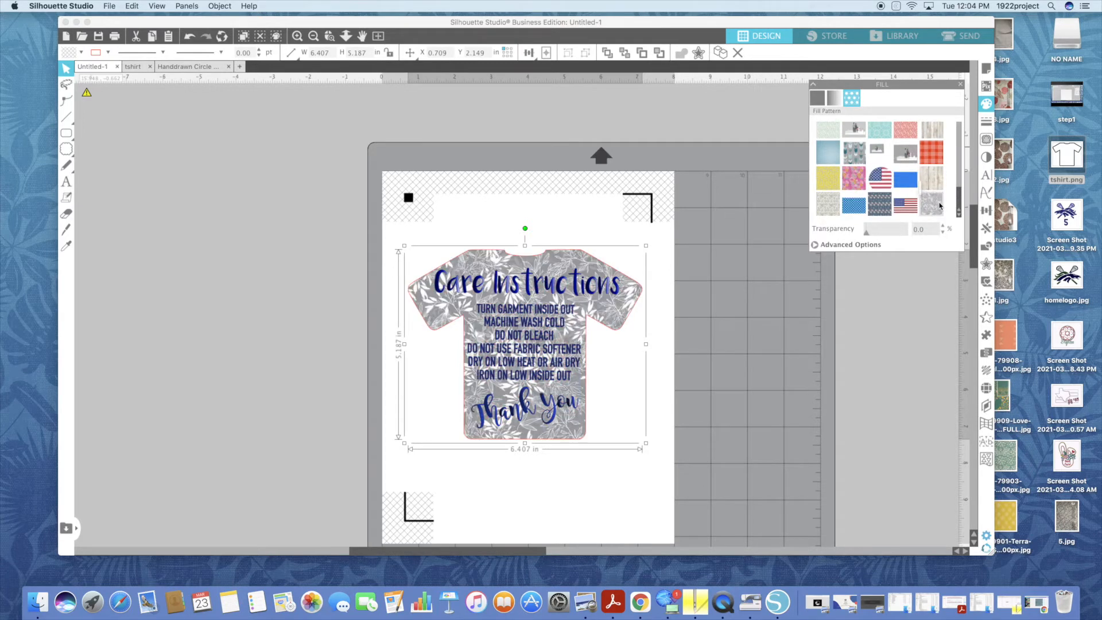
pyautogui.click(887, 207)
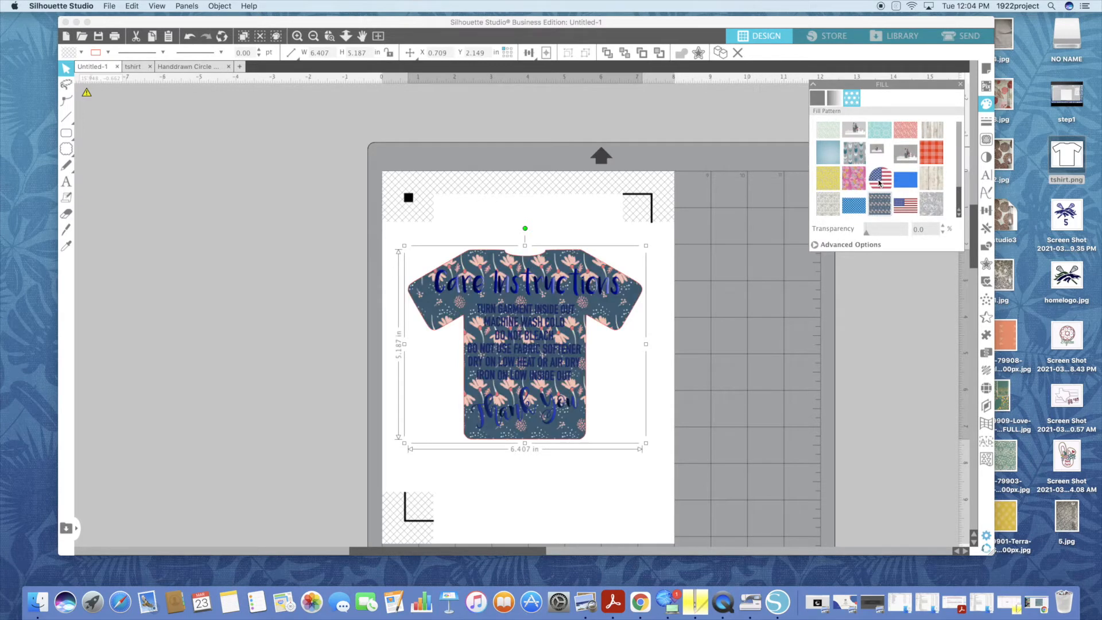
pyautogui.click(880, 183)
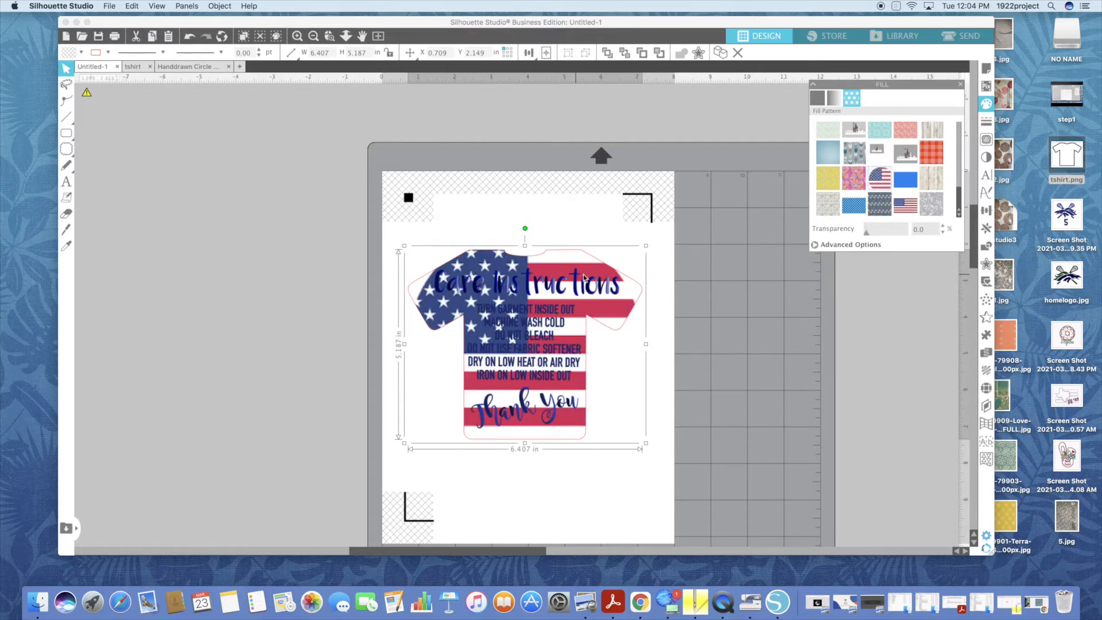
# Try the rectangular American flag pattern on the T-shirt and settle on the teal glitter pattern as its fill.
pyautogui.click(906, 205)
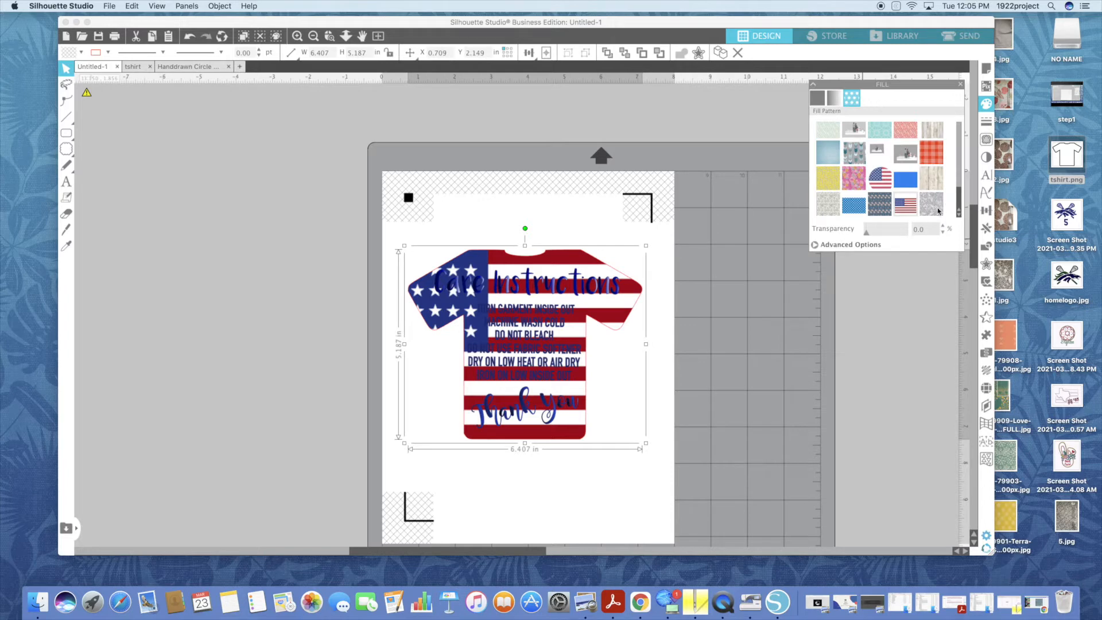
pyautogui.moveTo(958, 210); pyautogui.dragTo(958, 193)
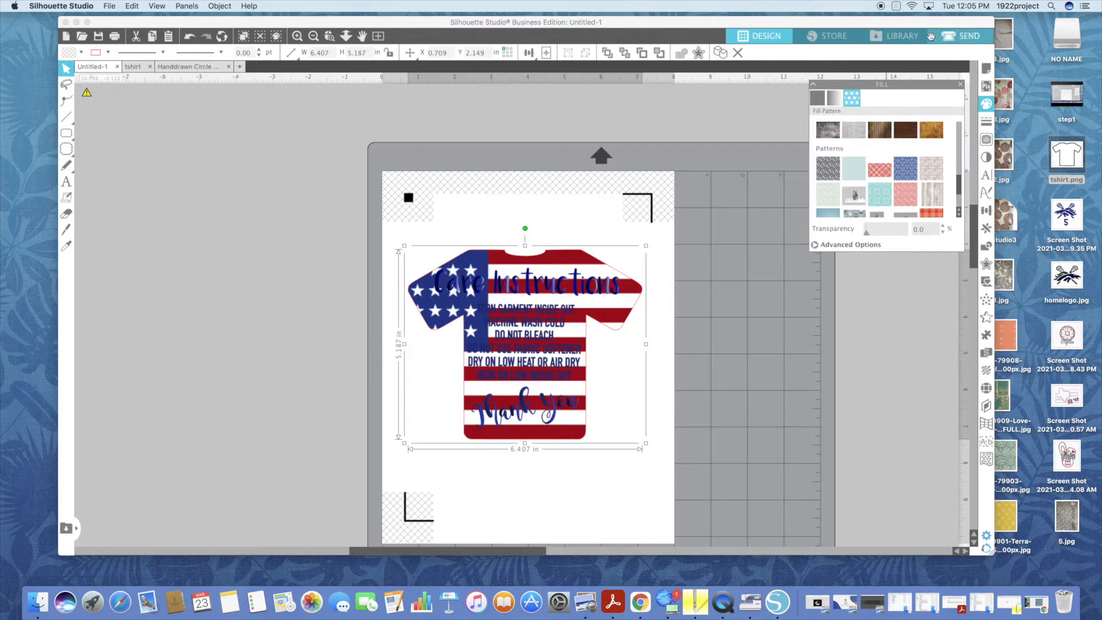
pyautogui.click(911, 39)
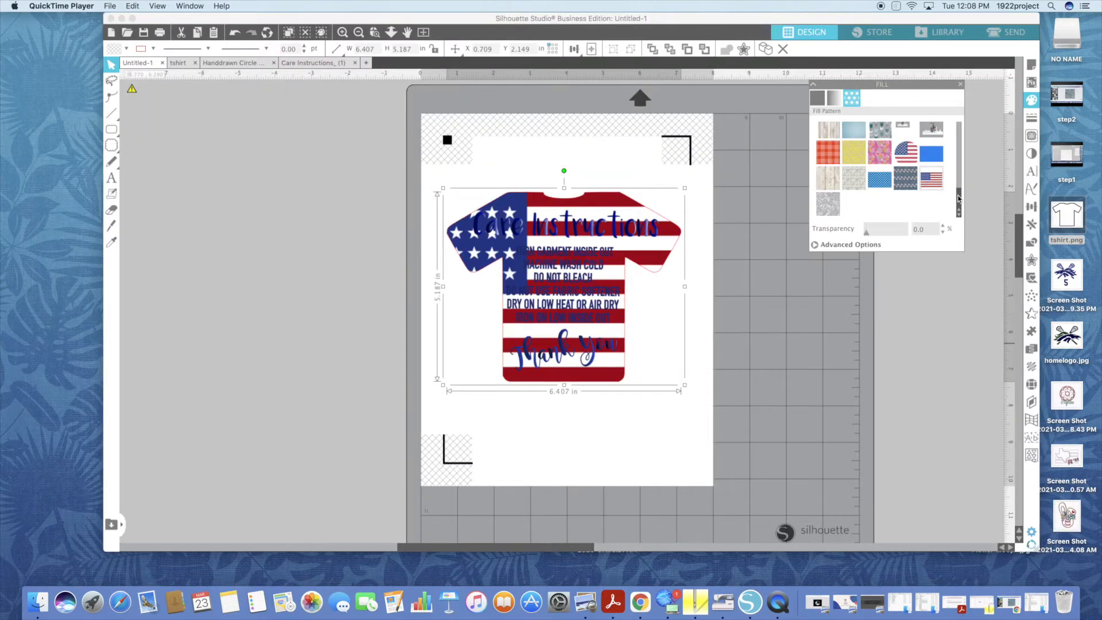
pyautogui.moveTo(958, 198); pyautogui.dragTo(958, 187)
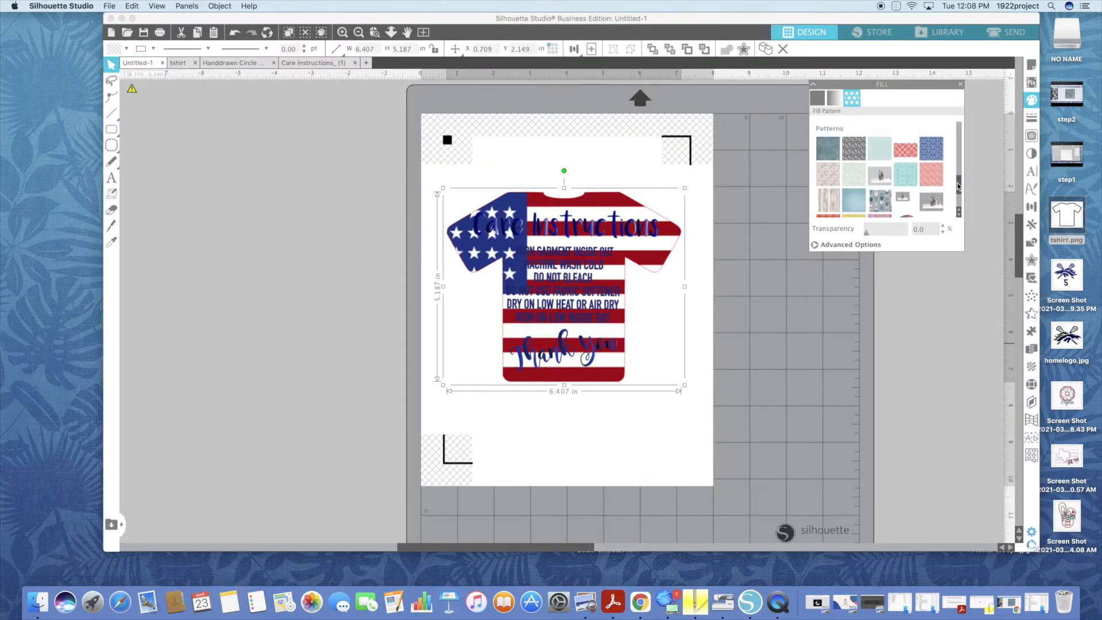
pyautogui.click(832, 153)
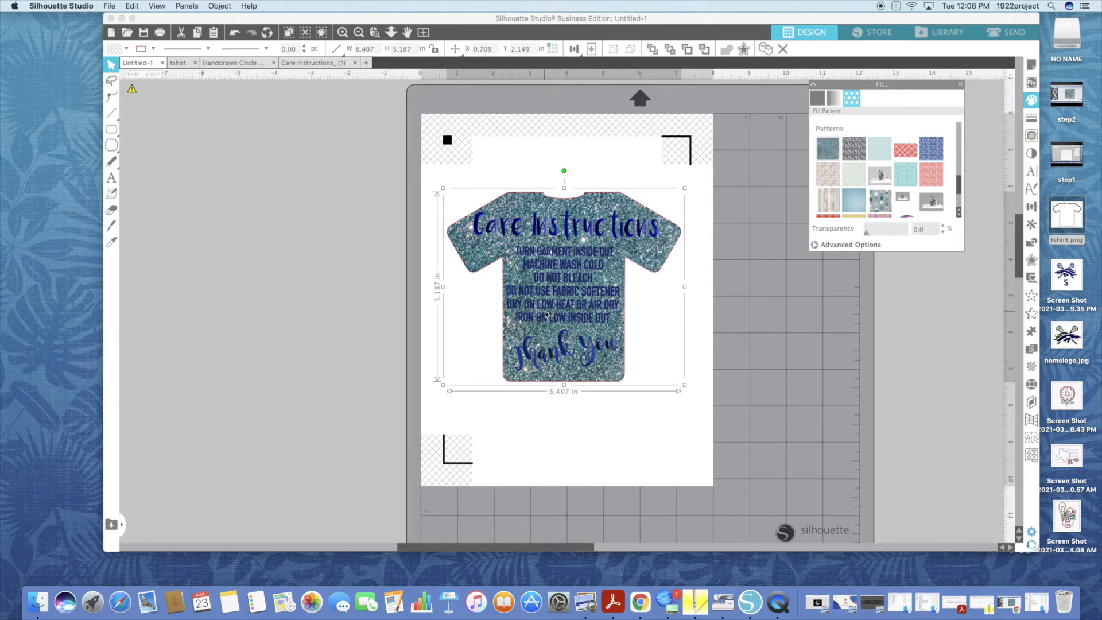
# Recolour the block of washing and drying instruction lines white.
pyautogui.click(559, 308)
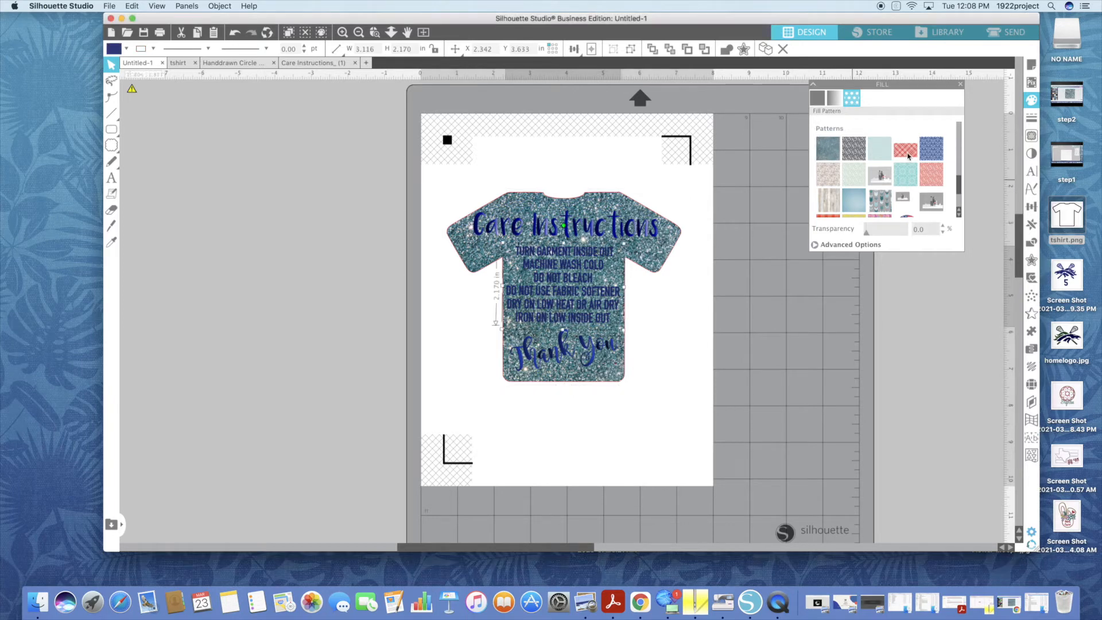
pyautogui.click(1032, 137)
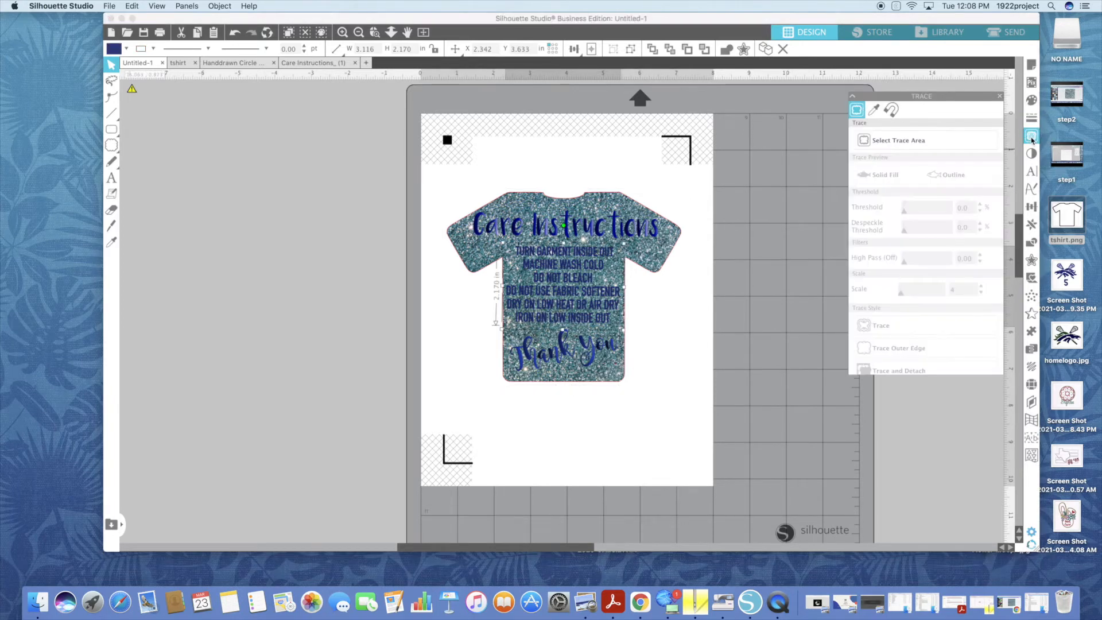
pyautogui.click(1033, 101)
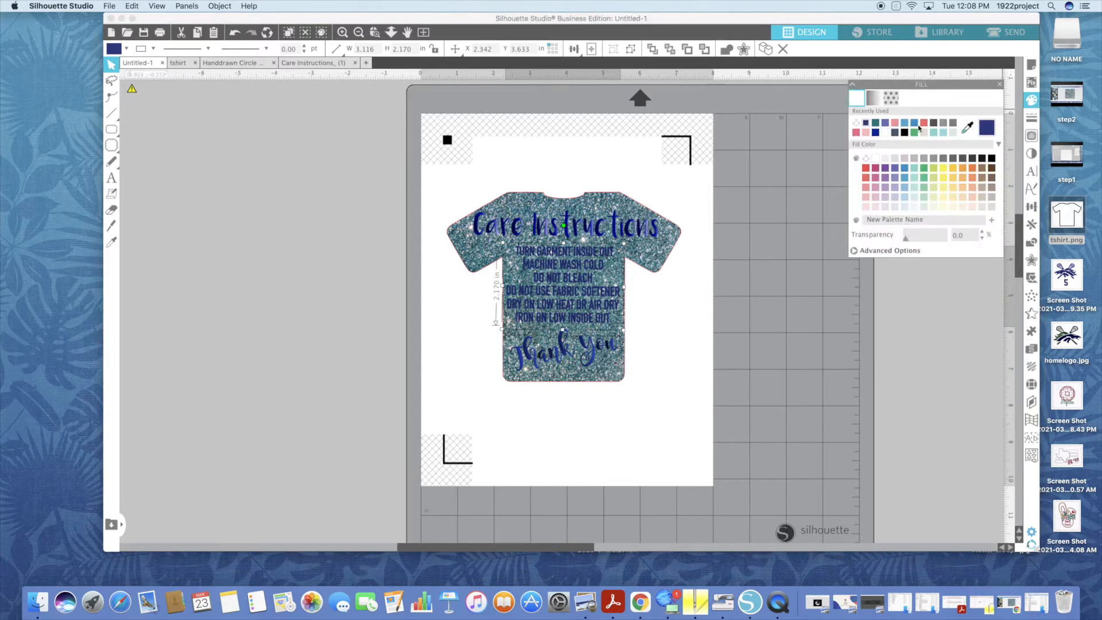
pyautogui.click(884, 134)
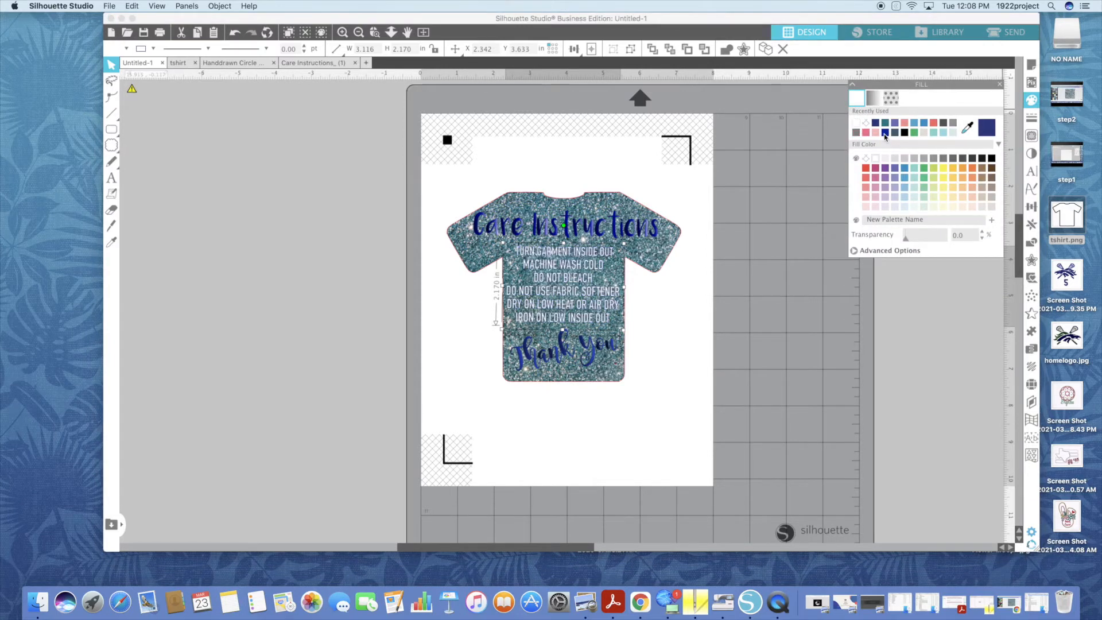
# Set the transparency of the T-shirt's glitter fill to about 33%.
pyautogui.click(655, 270)
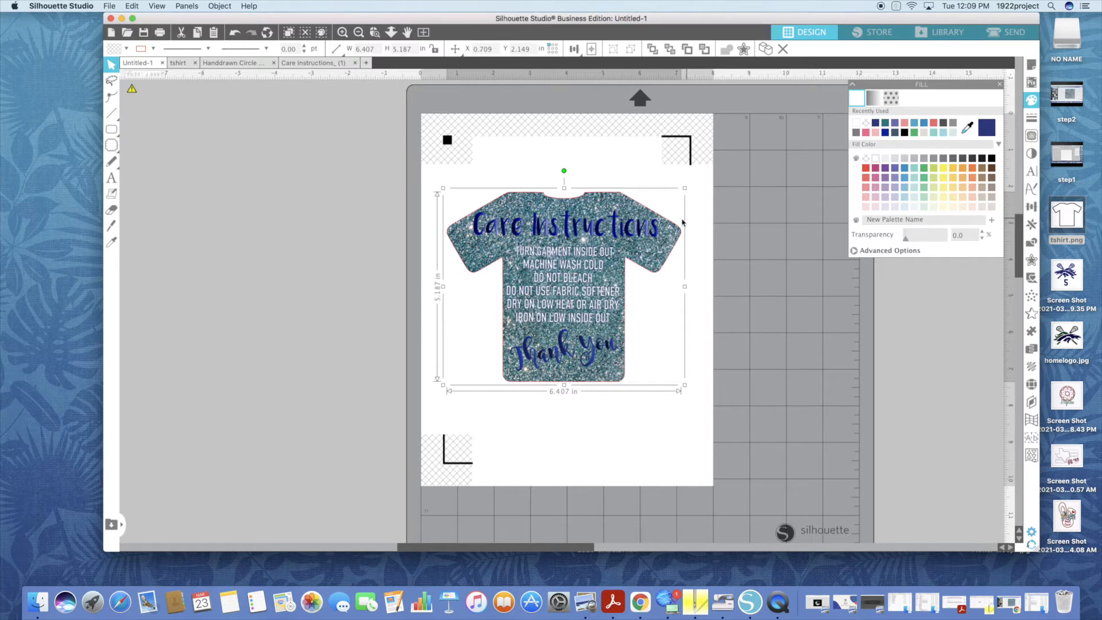
pyautogui.moveTo(906, 242); pyautogui.dragTo(923, 240)
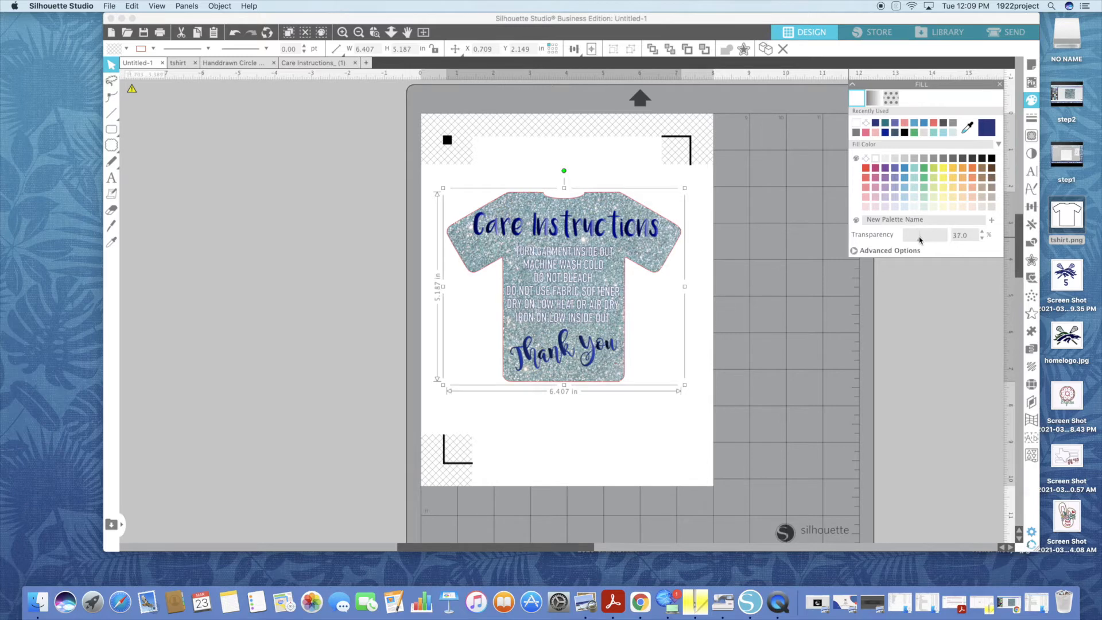
# Change the block of washing and drying instruction lines to navy blue and deselect it.
pyautogui.click(540, 279)
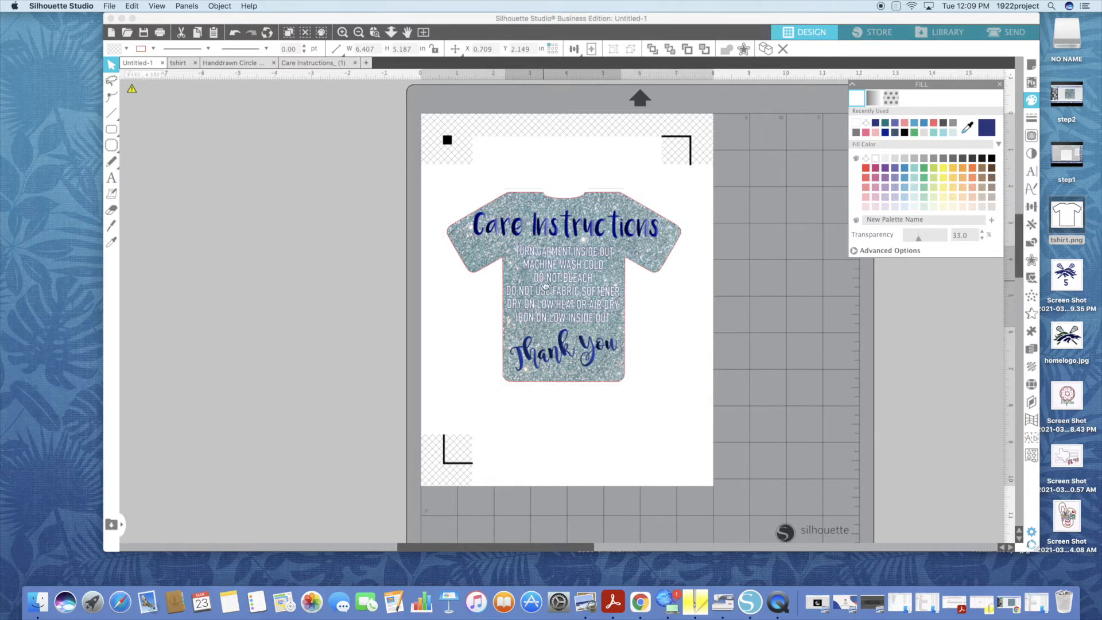
pyautogui.click(988, 130)
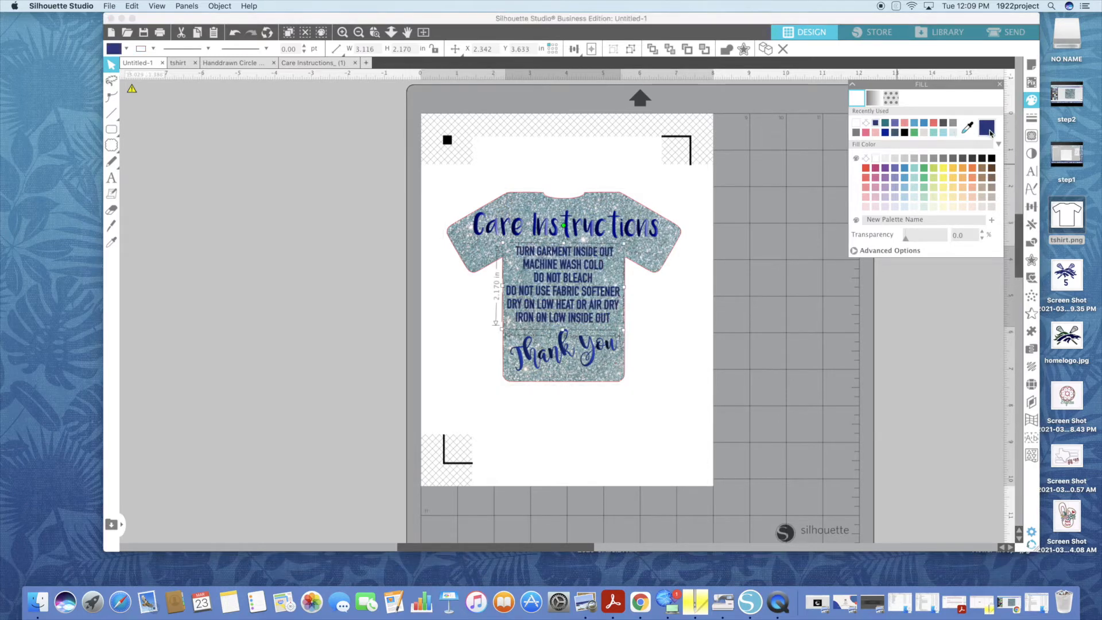
pyautogui.scroll(-1, 700, 320)
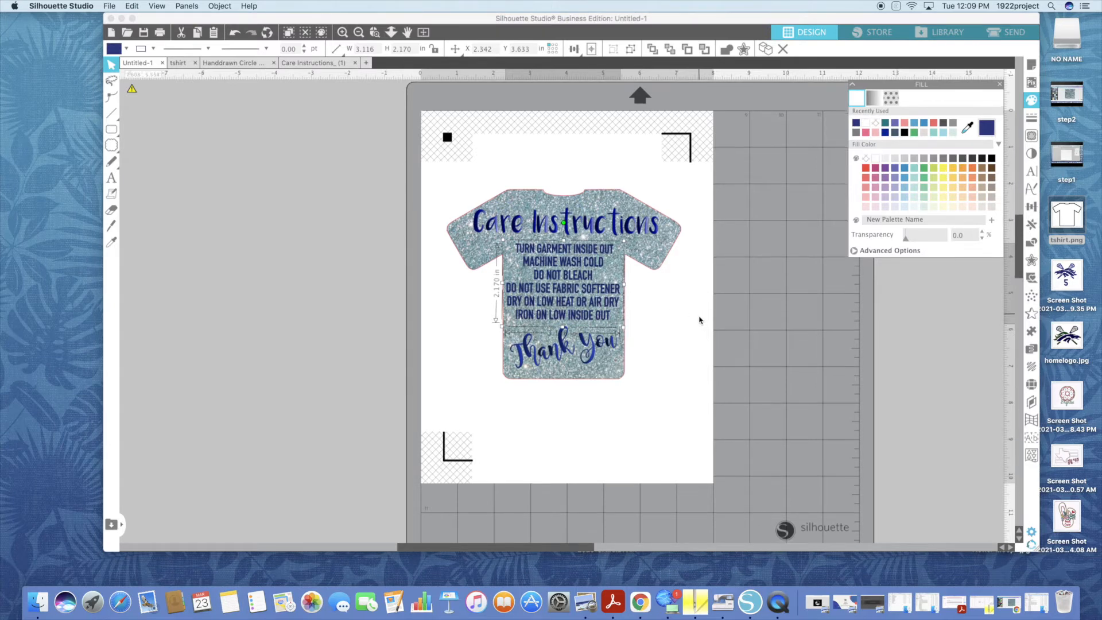
pyautogui.hscroll(-1, 698, 321)
pyautogui.click(668, 333)
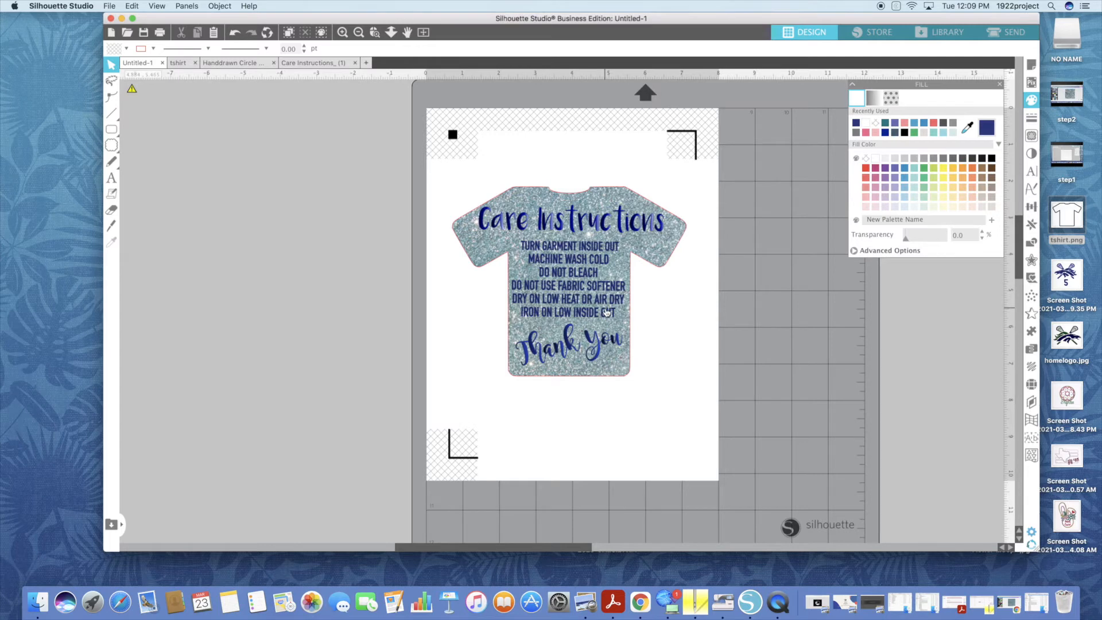
# Try transparency values up to about 42% on the T-shirt's glitter fill and settle on 34%.
pyautogui.click(607, 312)
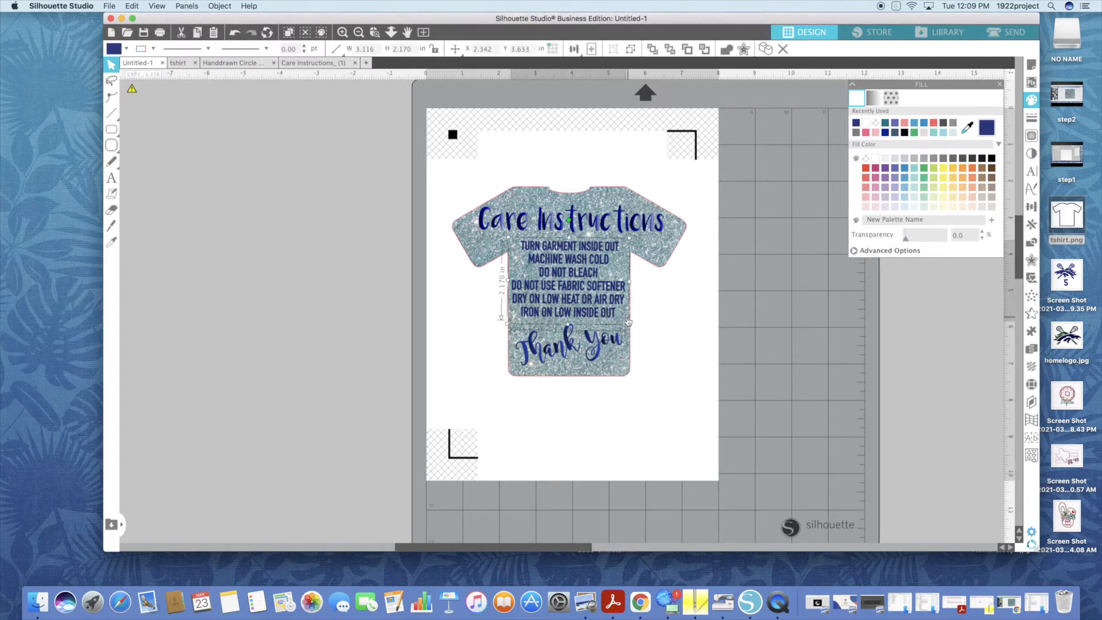
pyautogui.click(628, 322)
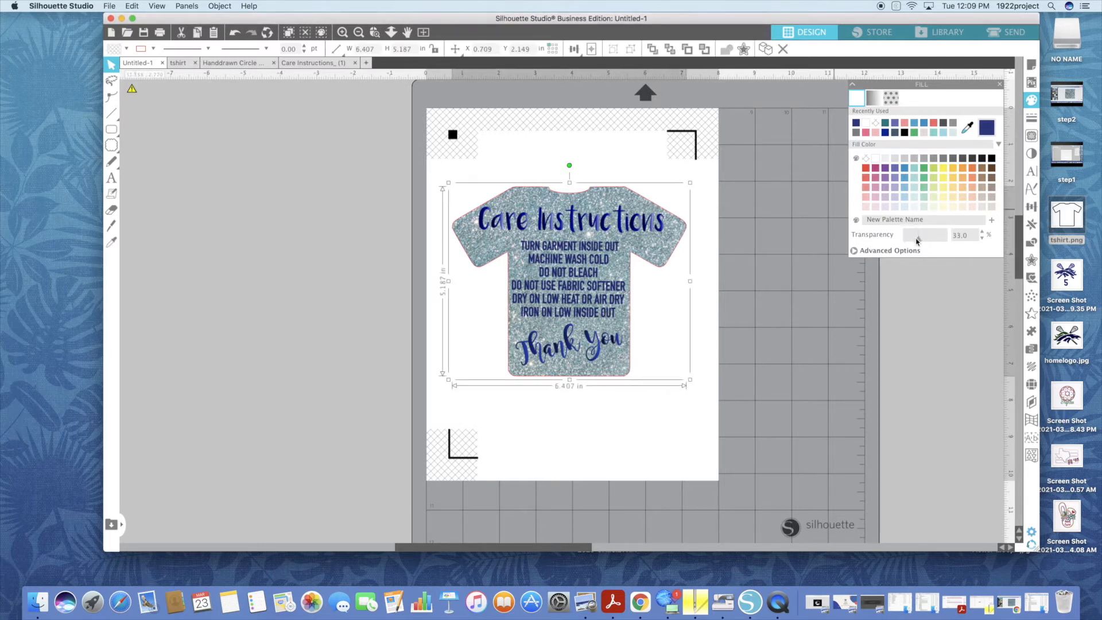
pyautogui.moveTo(918, 241); pyautogui.dragTo(919, 241)
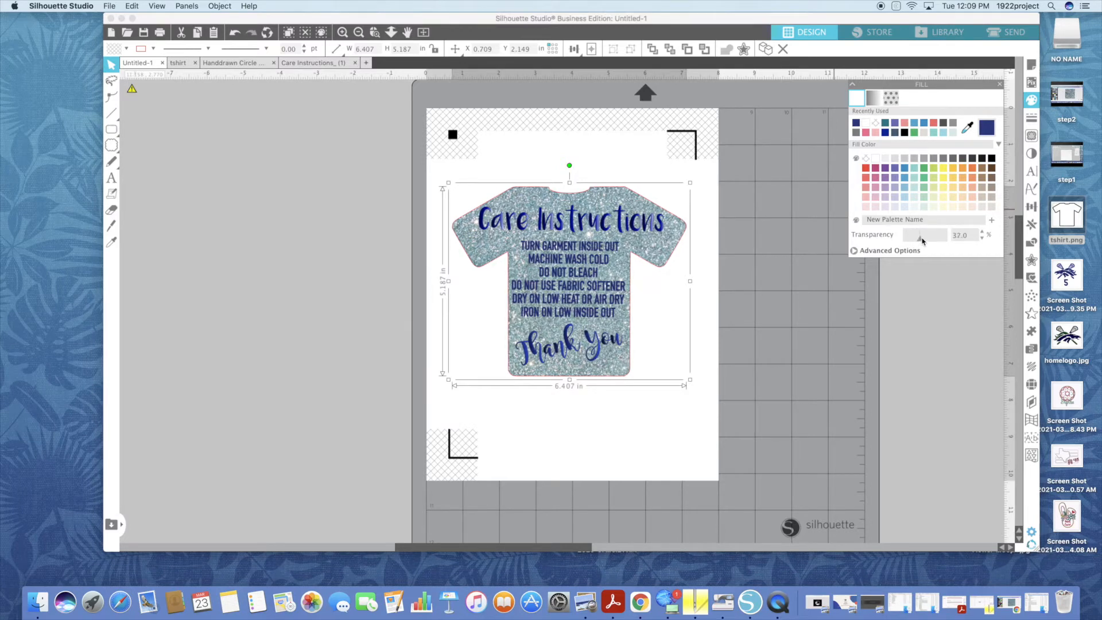
pyautogui.moveTo(928, 240); pyautogui.dragTo(922, 240)
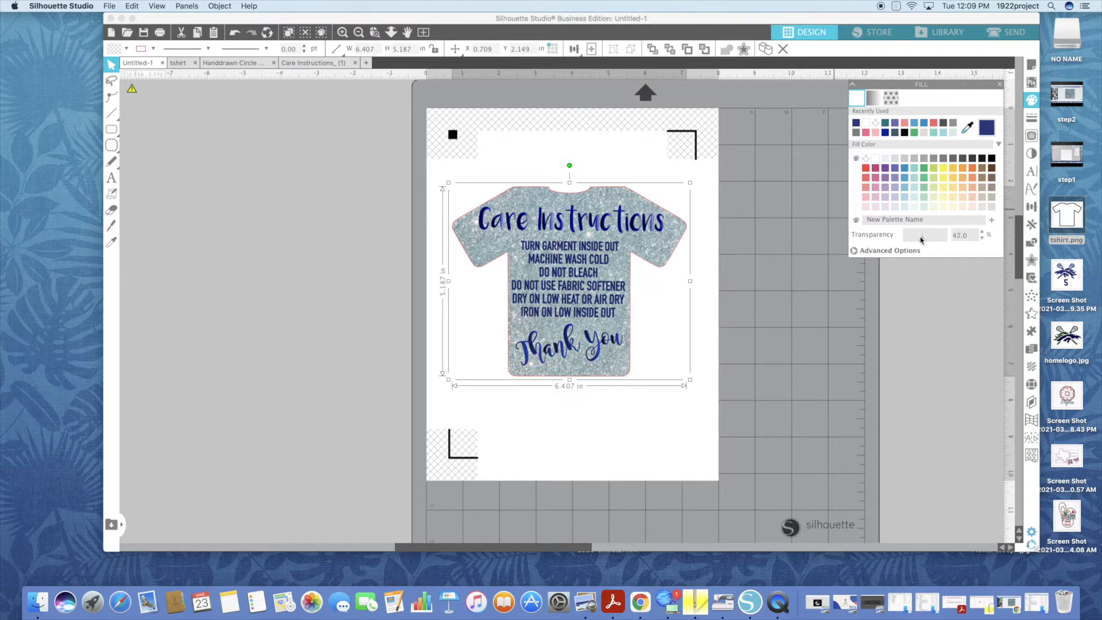
pyautogui.moveTo(922, 240); pyautogui.dragTo(919, 240)
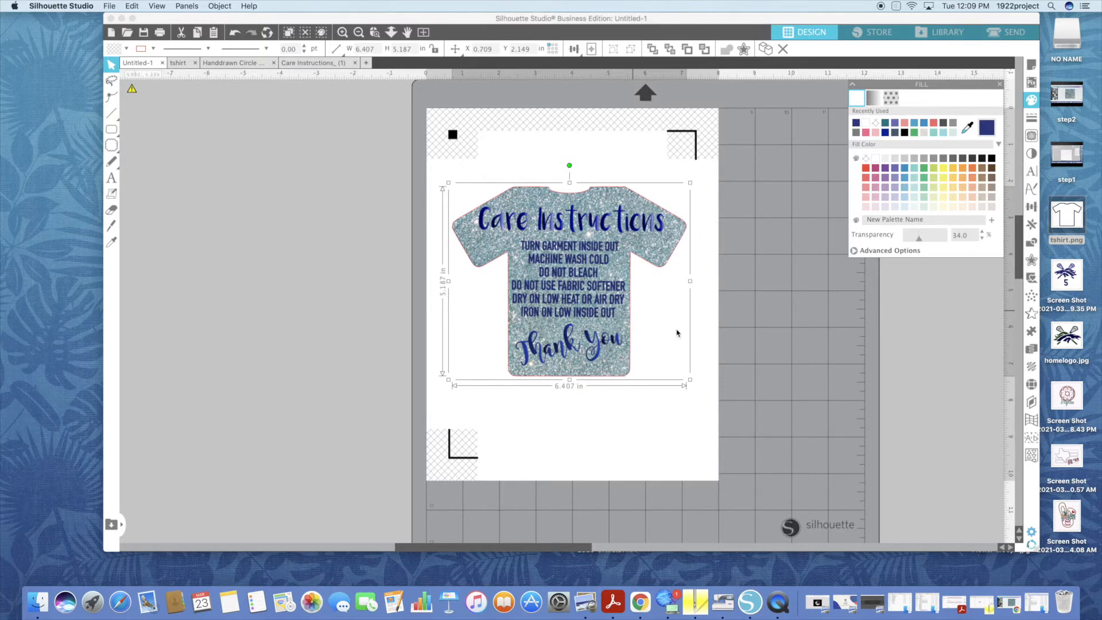
# Try purple, aqua, red and grey on the "Care Instructions" title and settle on a black fill.
pyautogui.click(589, 222)
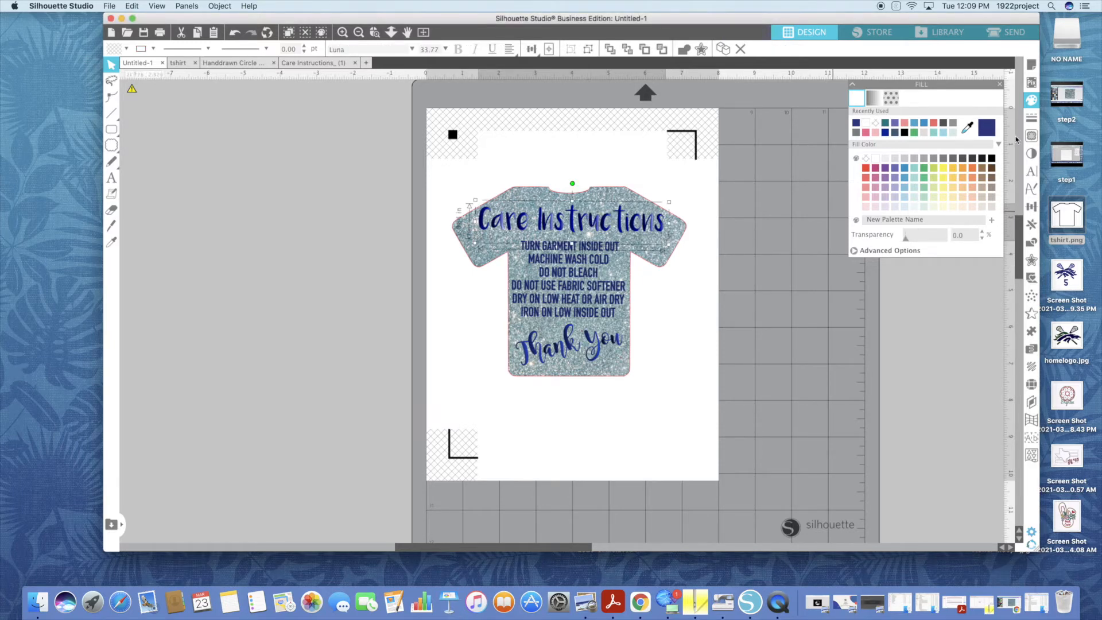
pyautogui.click(896, 182)
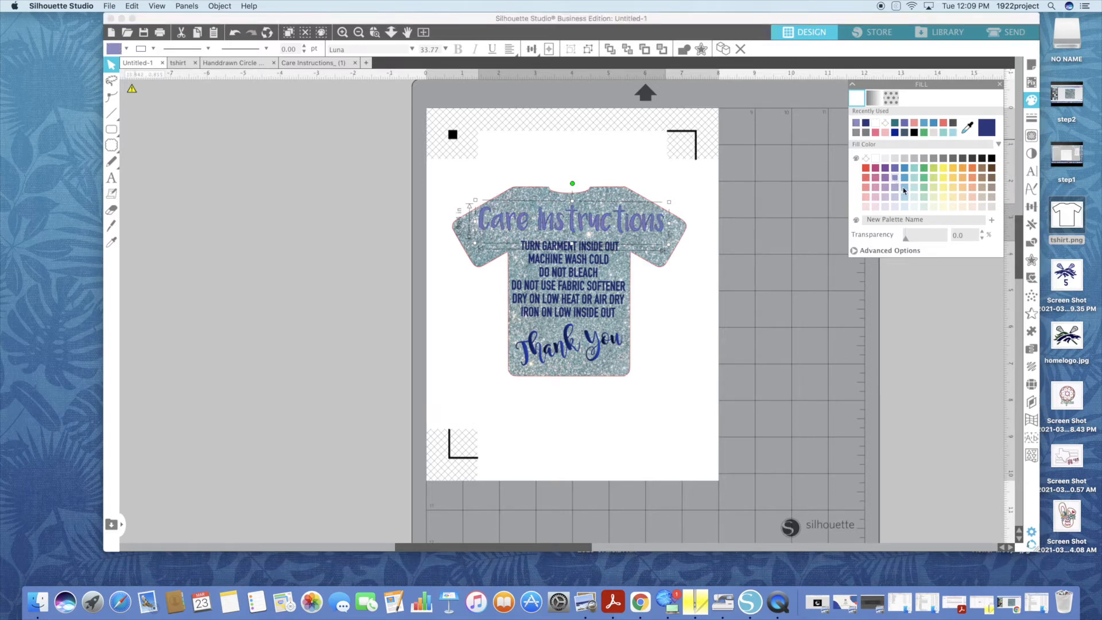
pyautogui.click(915, 178)
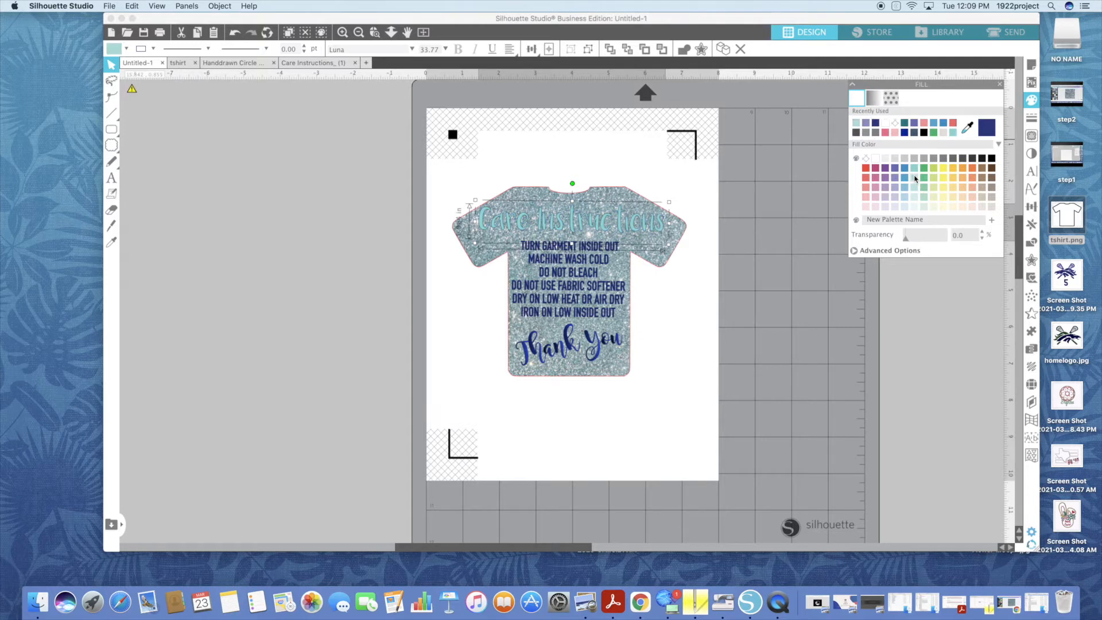
pyautogui.click(866, 168)
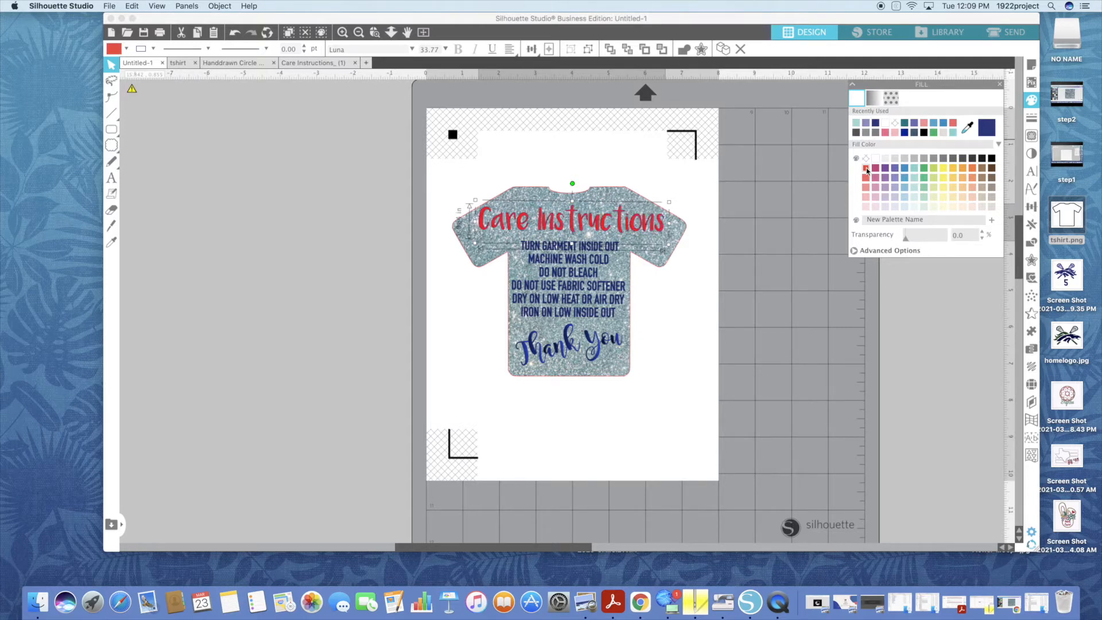
pyautogui.click(934, 159)
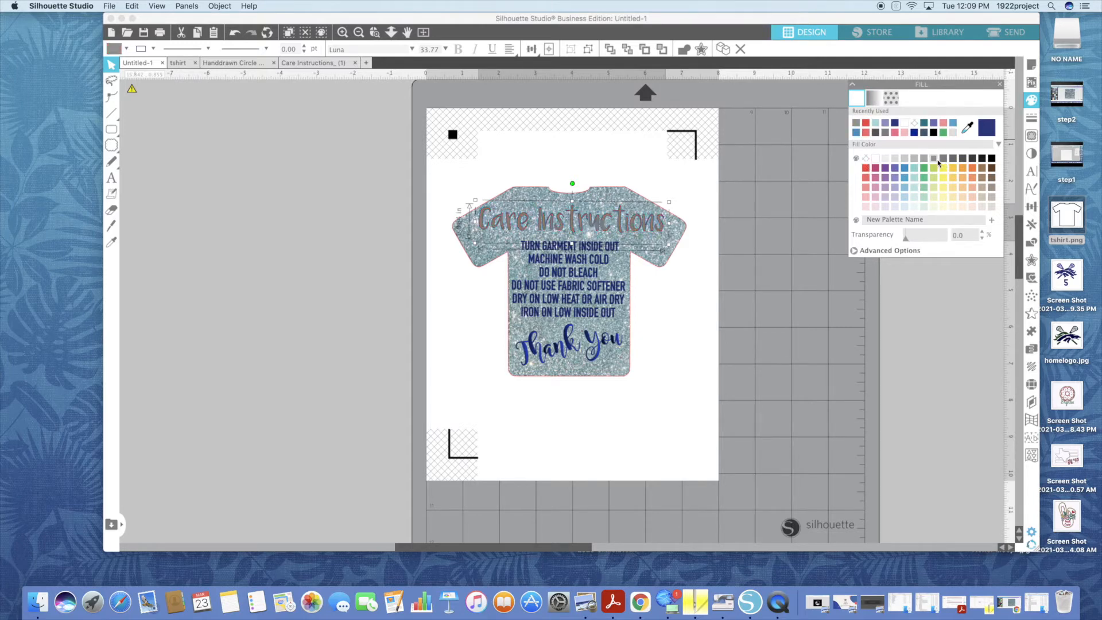
pyautogui.click(992, 160)
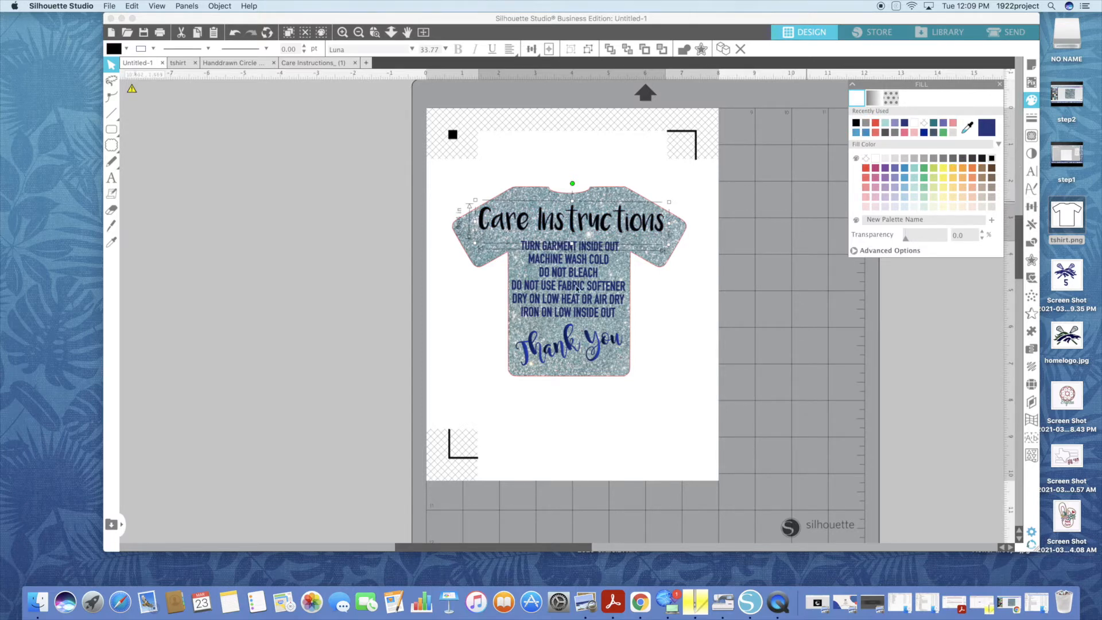
# Fill the block of care instruction lines and the "Thank You" text with black.
pyautogui.click(589, 304)
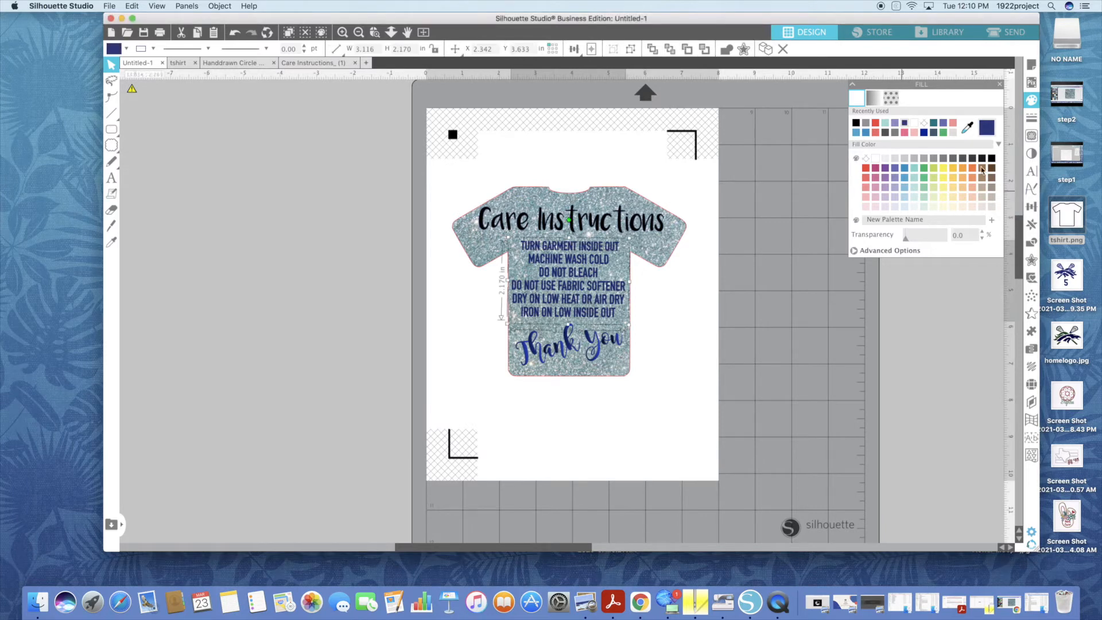
pyautogui.click(993, 159)
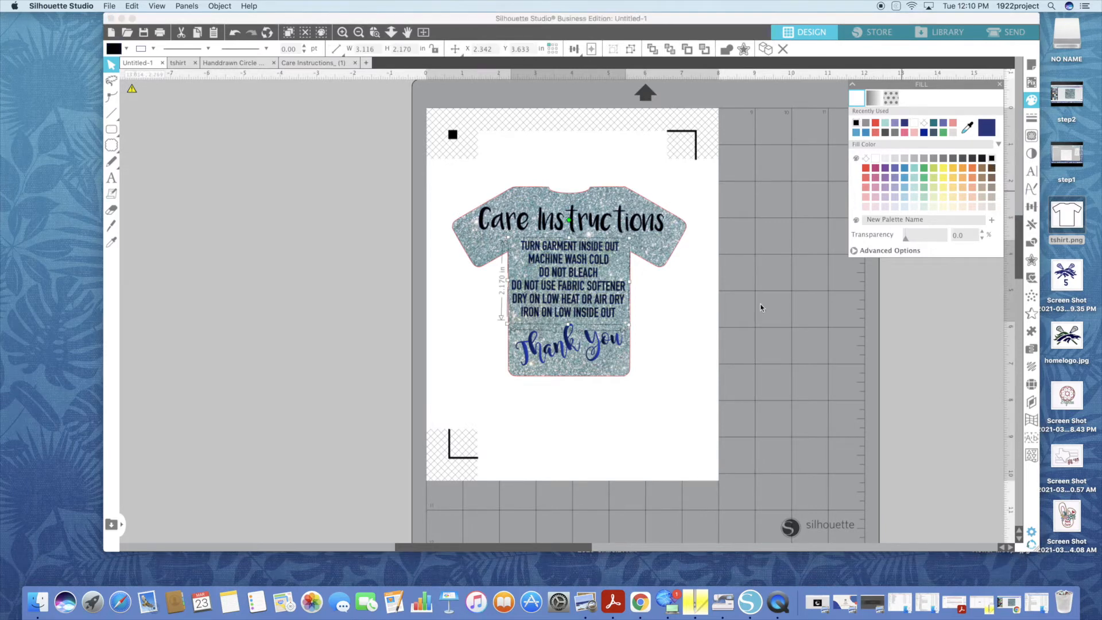
pyautogui.click(577, 347)
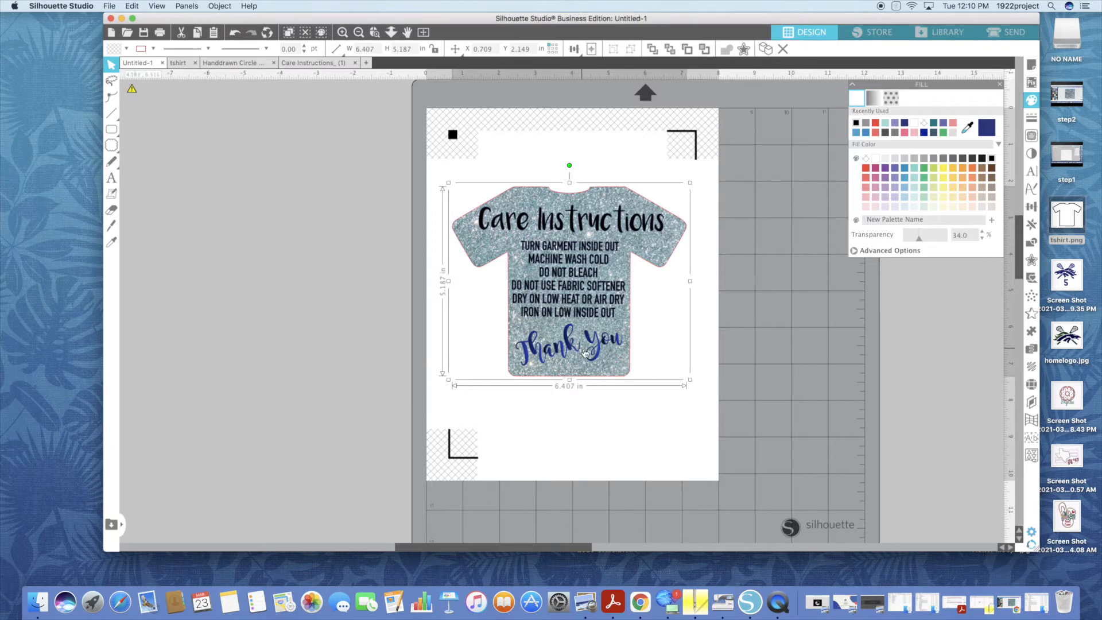
pyautogui.click(683, 343)
pyautogui.click(602, 346)
pyautogui.click(992, 159)
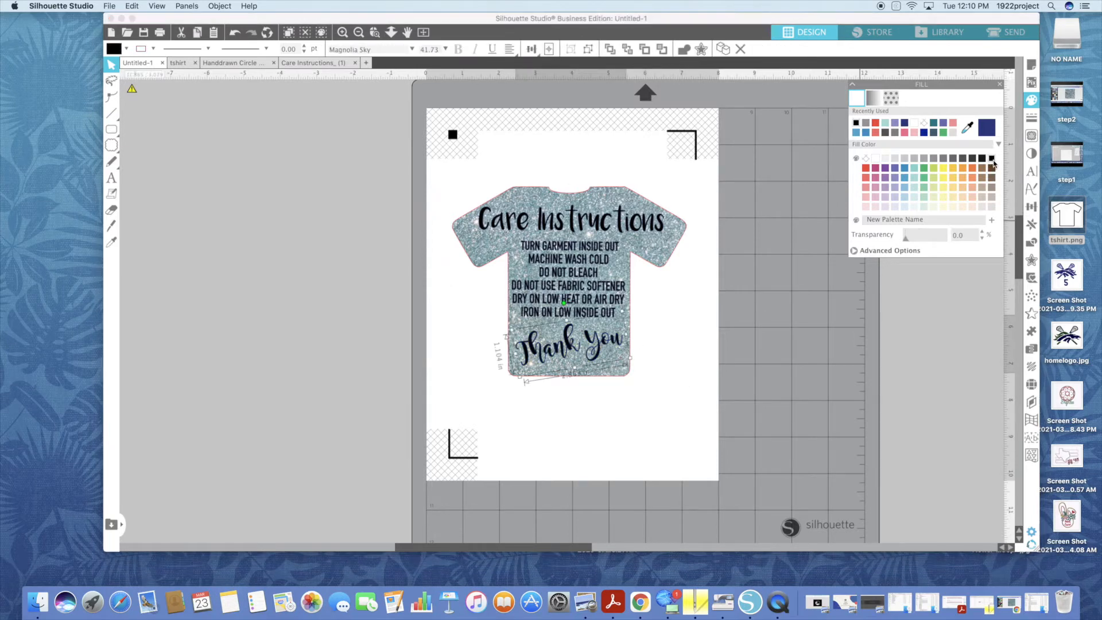
pyautogui.click(689, 303)
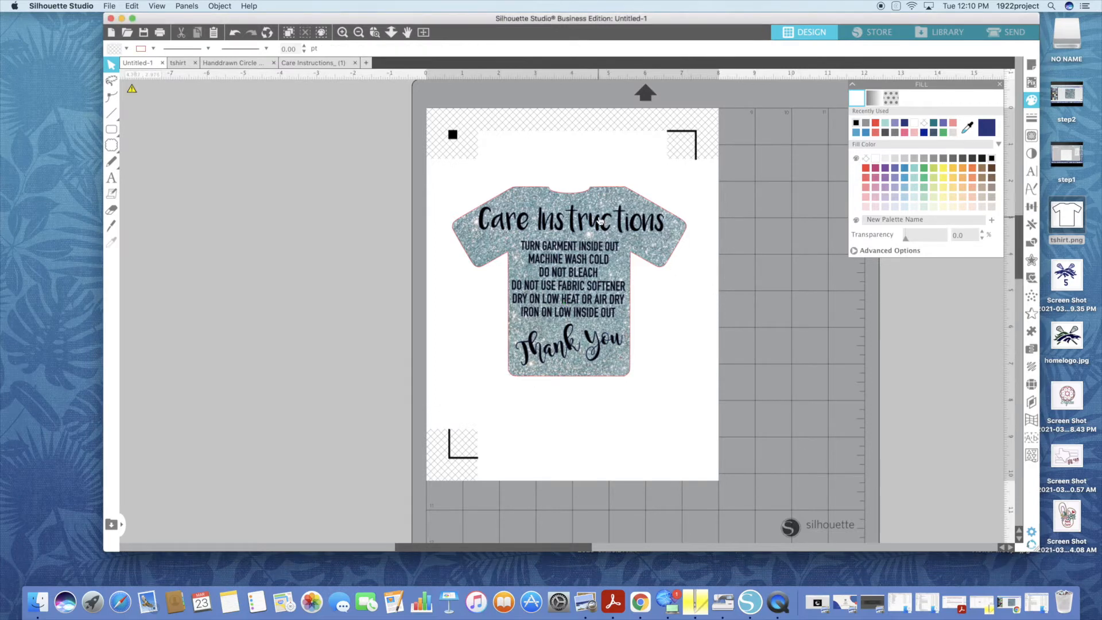
pyautogui.click(600, 274)
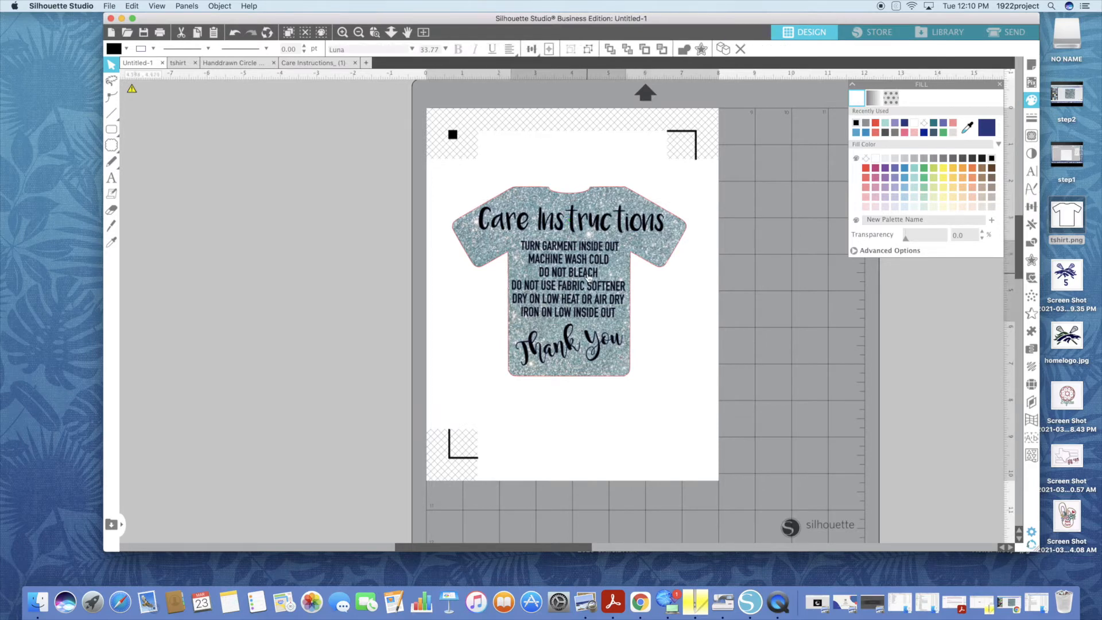
pyautogui.click(589, 336)
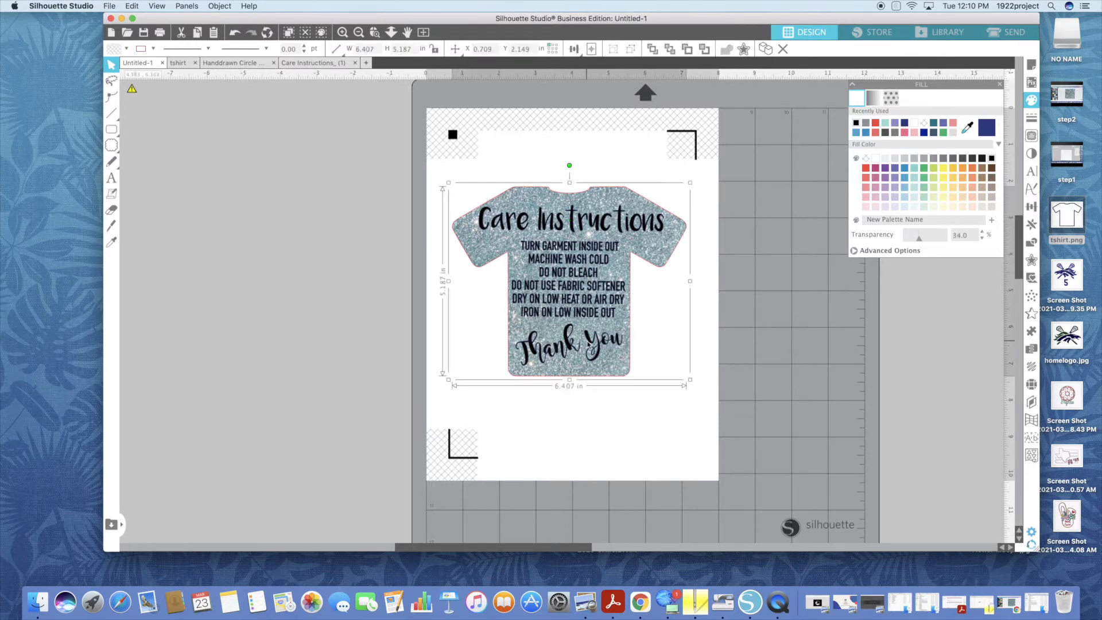
pyautogui.click(600, 349)
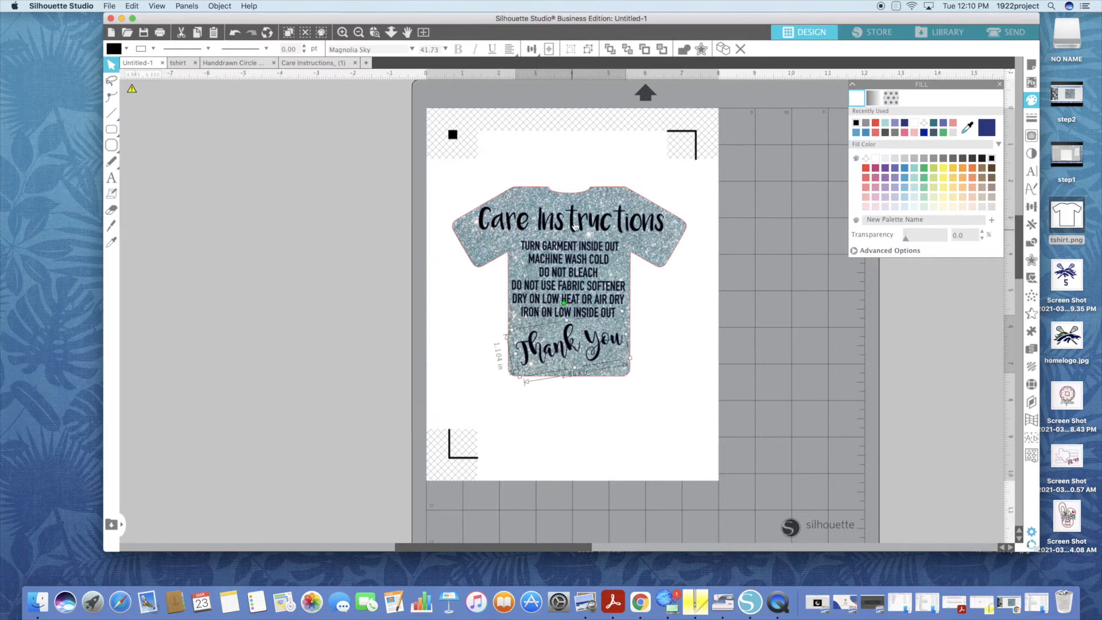
pyautogui.click(658, 354)
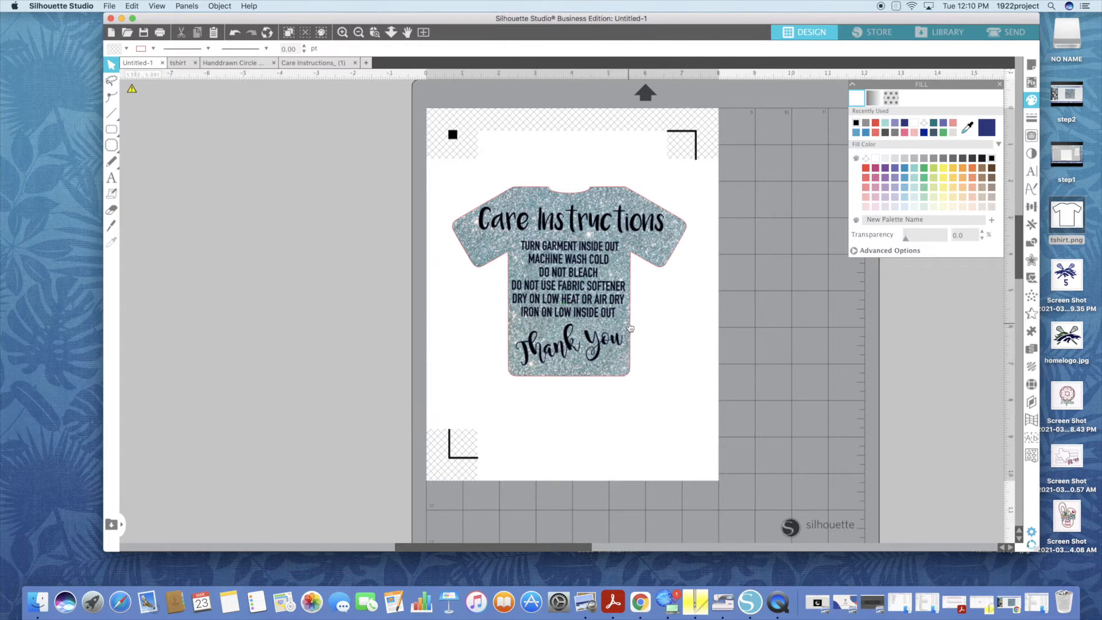
# Move the glitter T-shirt off the page and group the title, care lines and "Thank You" text together.
pyautogui.click(585, 301)
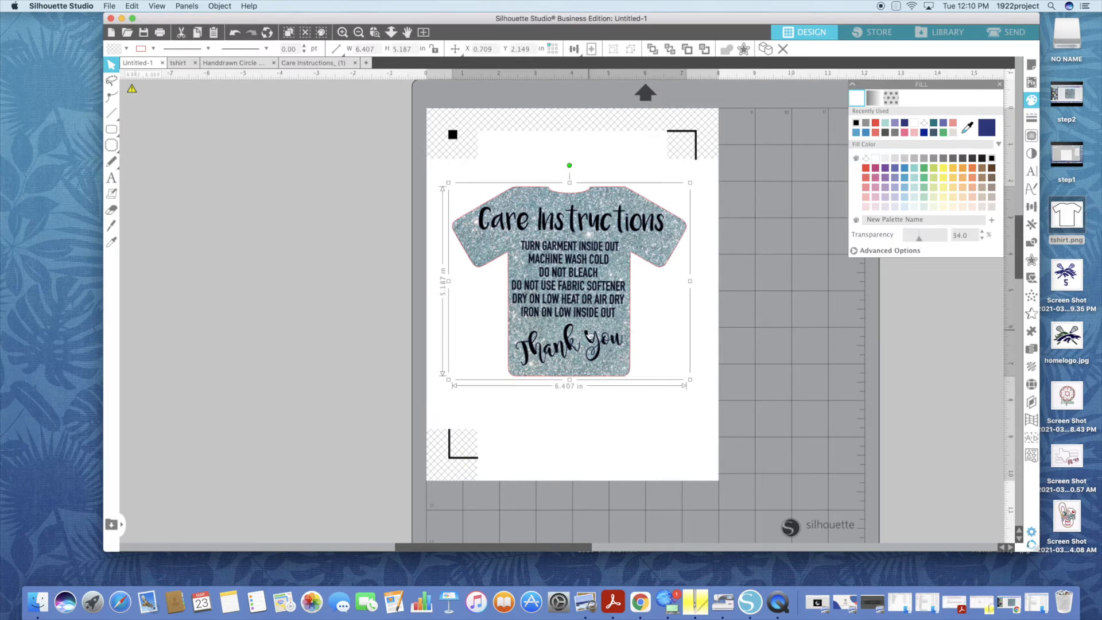
pyautogui.click(577, 304)
pyautogui.moveTo(580, 340); pyautogui.dragTo(579, 336)
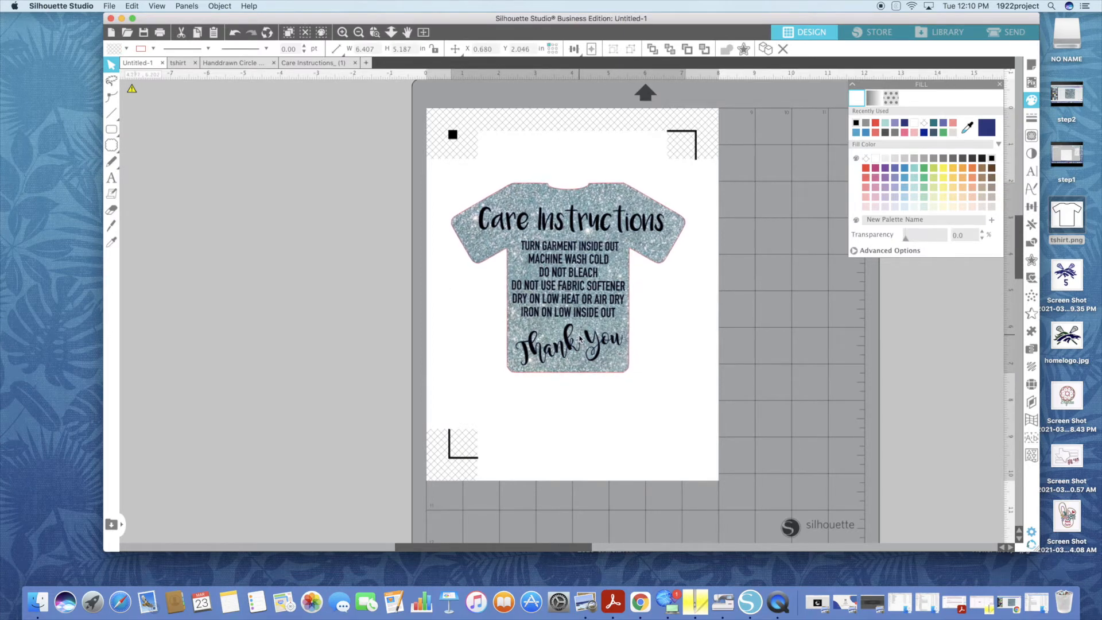
pyautogui.moveTo(580, 339); pyautogui.dragTo(287, 300)
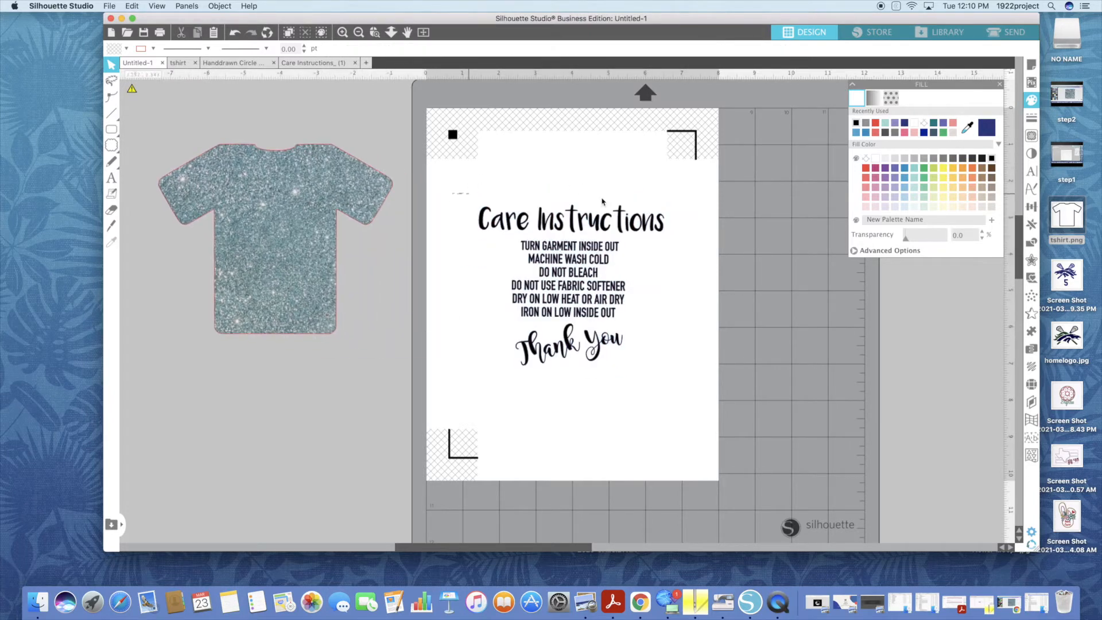
pyautogui.moveTo(484, 198); pyautogui.dragTo(673, 371)
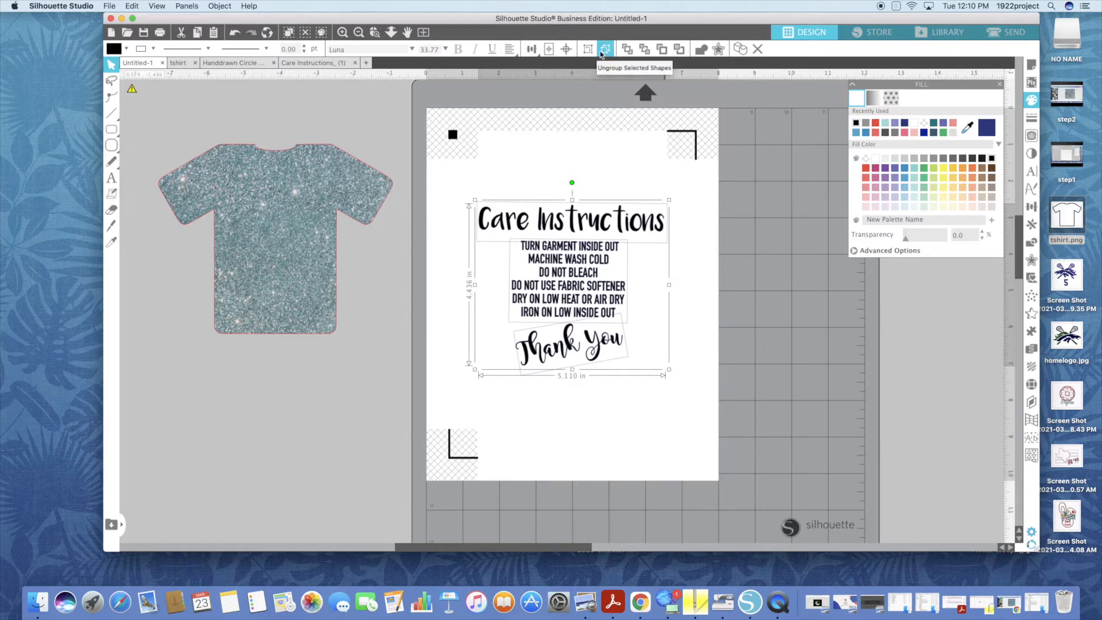
pyautogui.click(604, 53)
# Move the T-shirt back behind the grouped text and group the shirt and text into one card.
pyautogui.moveTo(323, 227); pyautogui.dragTo(616, 267)
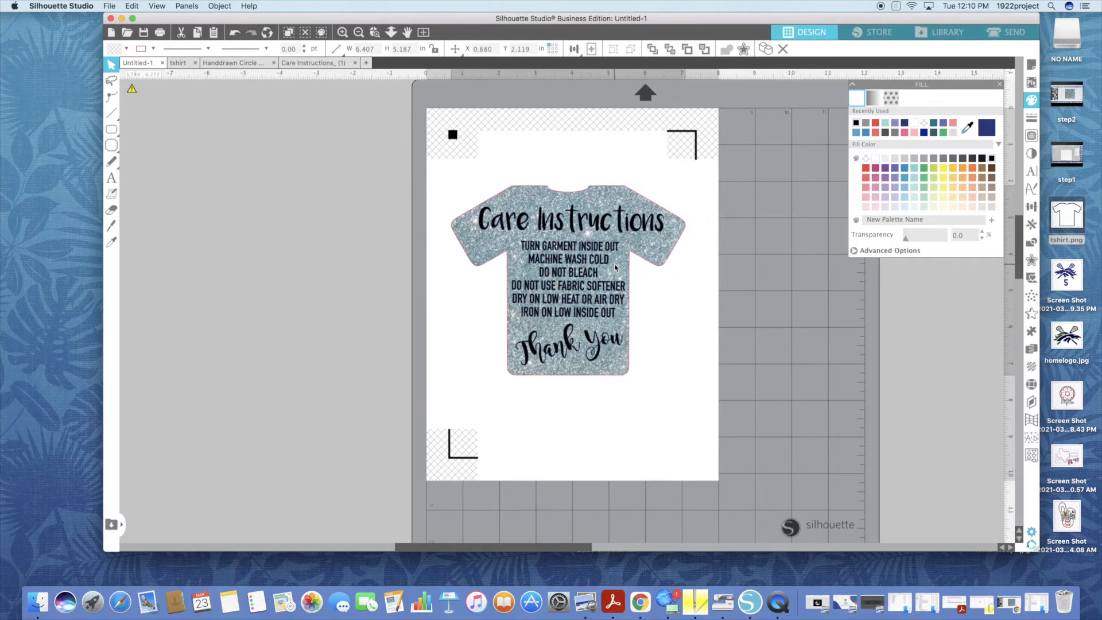
pyautogui.click(646, 296)
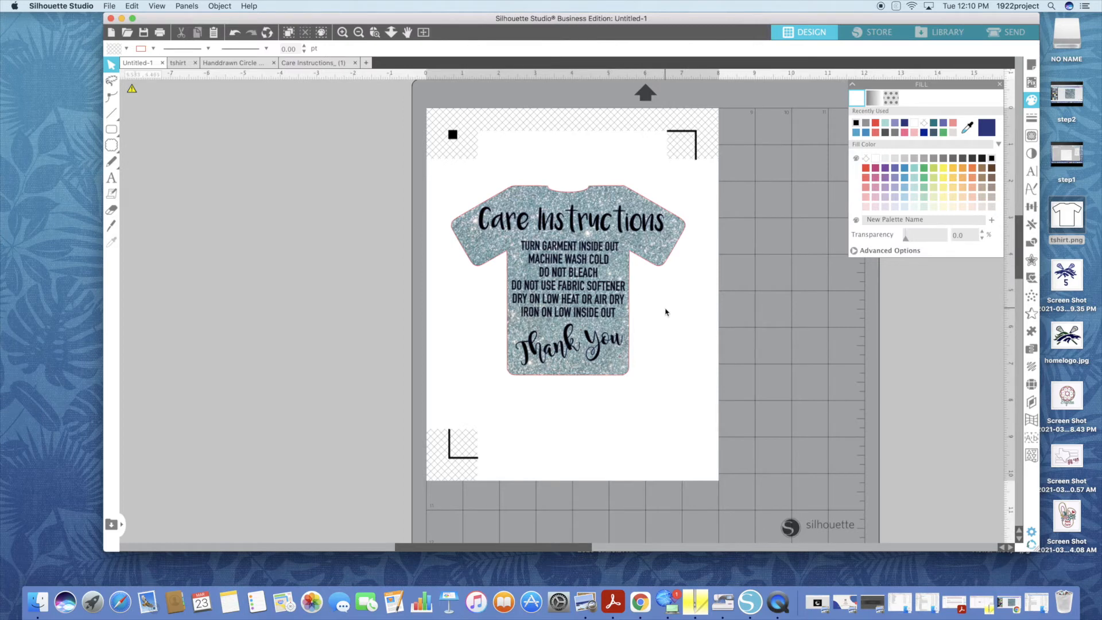
pyautogui.moveTo(446, 177); pyautogui.dragTo(684, 374)
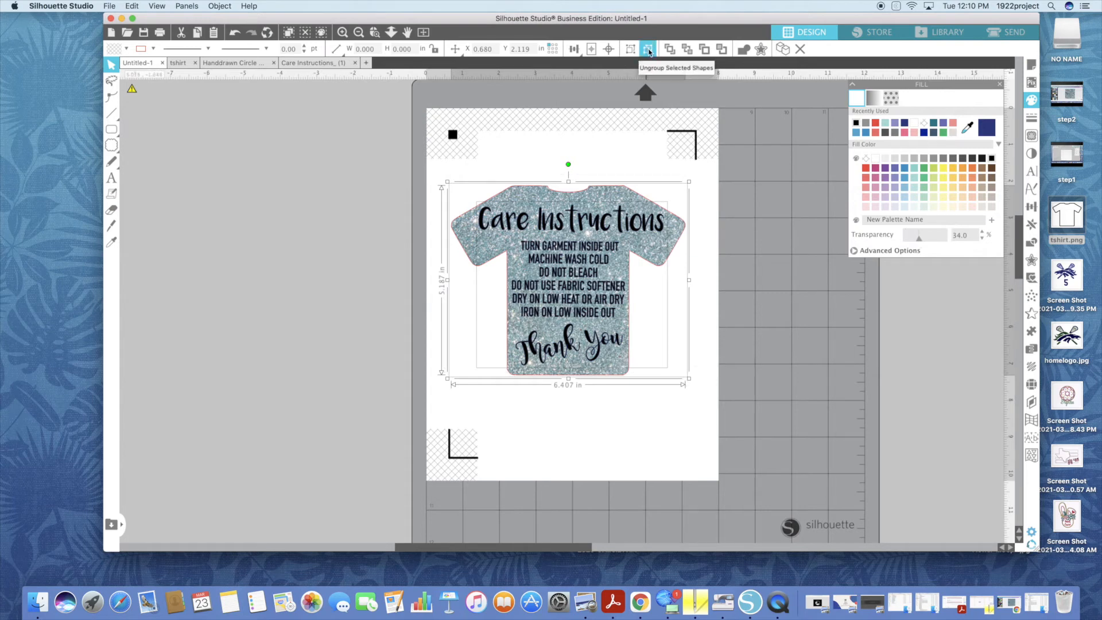
pyautogui.click(629, 50)
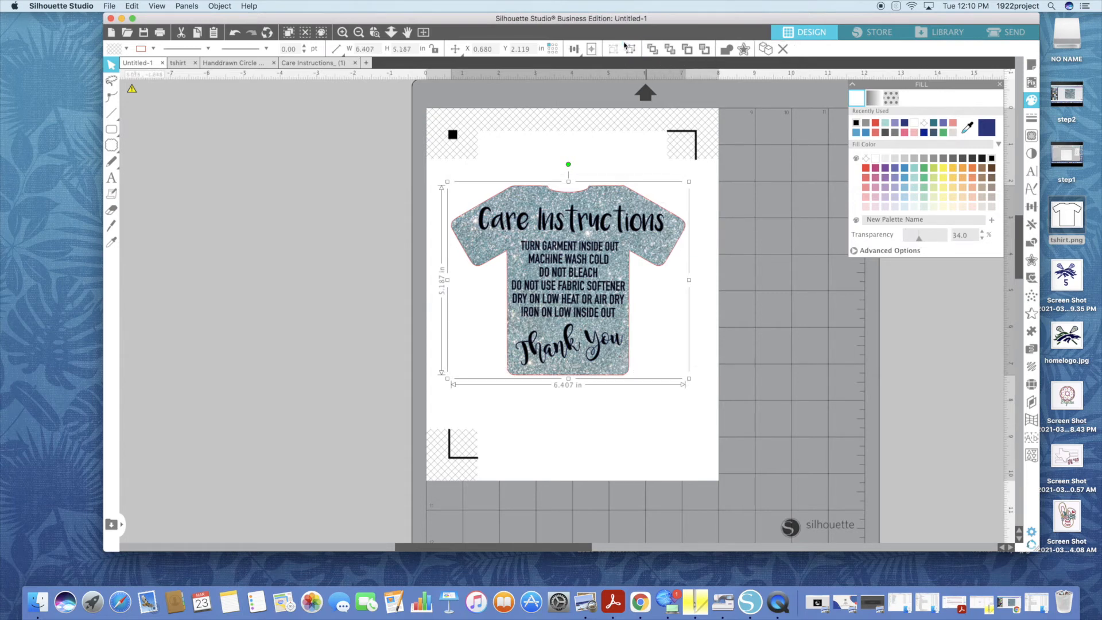
# Move the card toward the page's upper-left corner and scale it down to about 2.98 by 2.41 in.
pyautogui.moveTo(623, 318); pyautogui.dragTo(596, 299)
pyautogui.moveTo(664, 359)
pyautogui.mouseDown()
pyautogui.moveTo(628, 329)
pyautogui.moveTo(593, 321)
pyautogui.mouseUp()
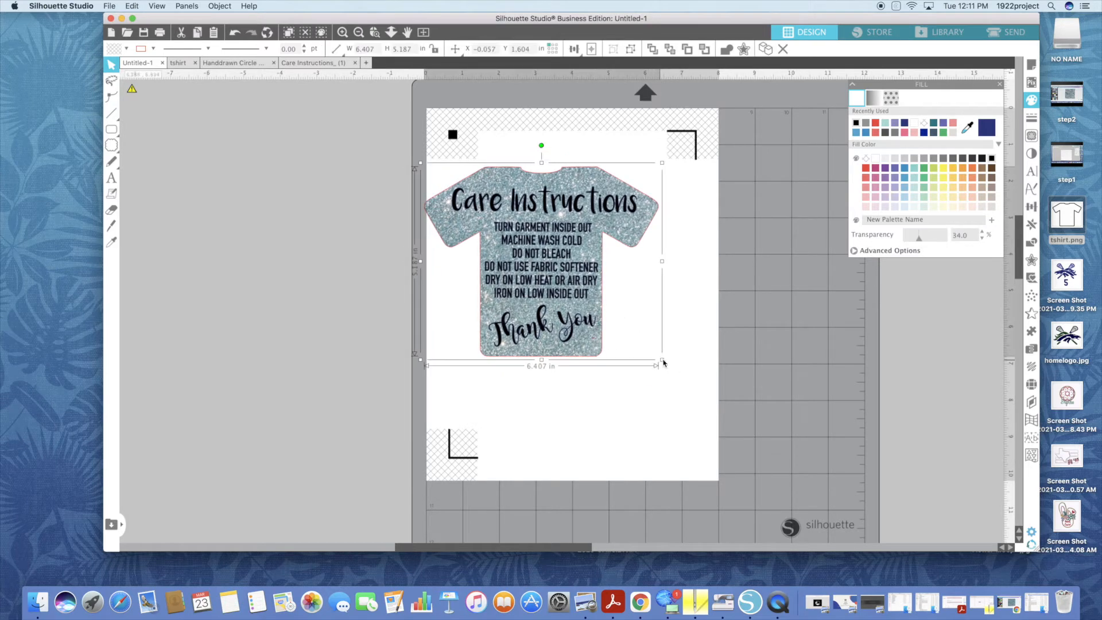
pyautogui.moveTo(662, 359); pyautogui.dragTo(538, 265)
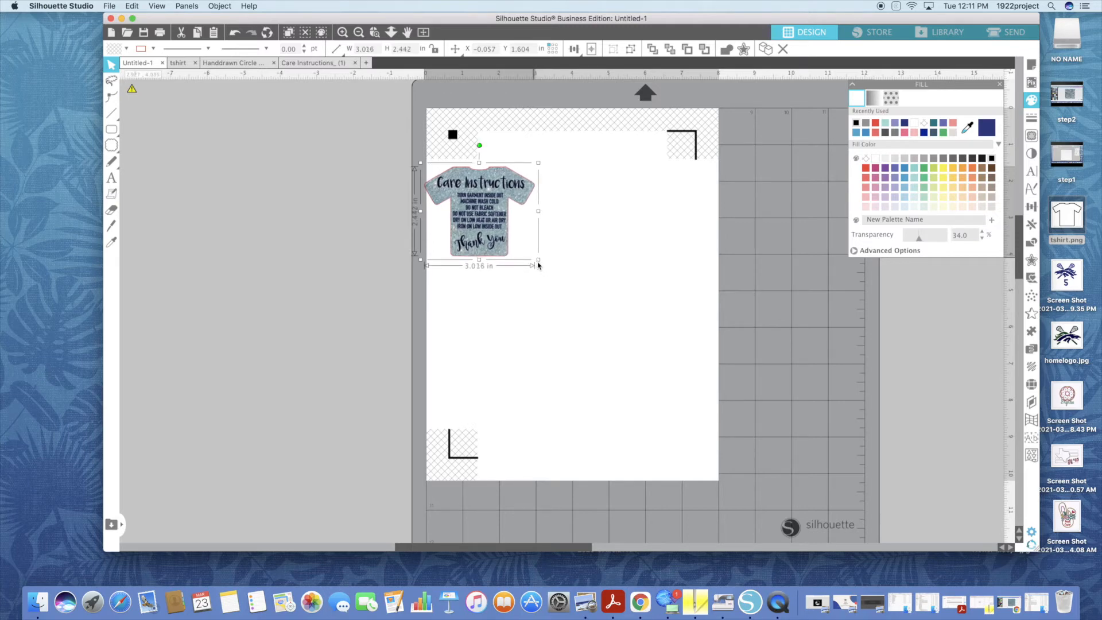
pyautogui.moveTo(534, 263); pyautogui.dragTo(537, 266)
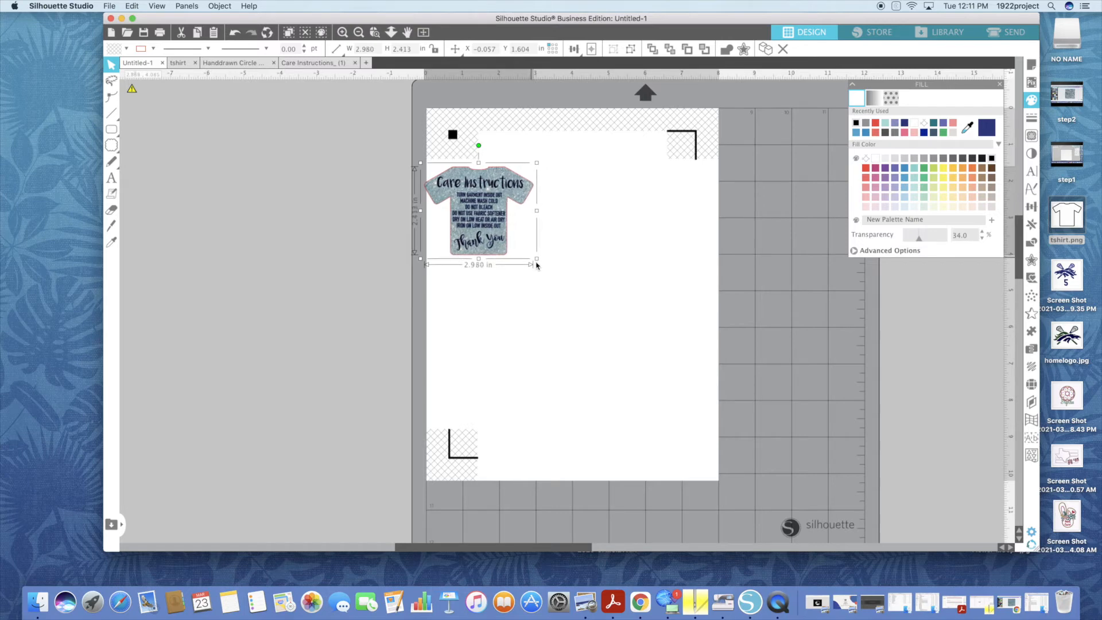
pyautogui.moveTo(507, 198)
pyautogui.mouseDown()
pyautogui.moveTo(526, 184)
pyautogui.moveTo(495, 142)
pyautogui.moveTo(470, 155)
pyautogui.moveTo(497, 203)
pyautogui.moveTo(499, 215)
pyautogui.moveTo(466, 215)
pyautogui.moveTo(480, 216)
pyautogui.mouseUp()
# Check the card in the cut preview and reposition it at about X 0.900, Y 2.311 in, below the registration square.
pyautogui.click(1009, 36)
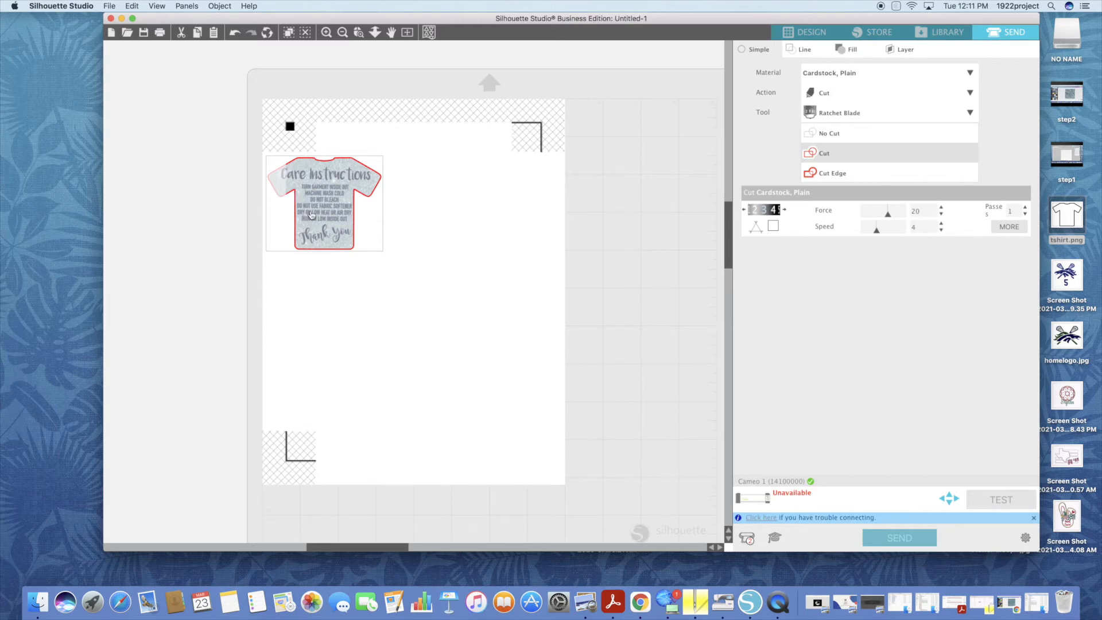
pyautogui.click(804, 37)
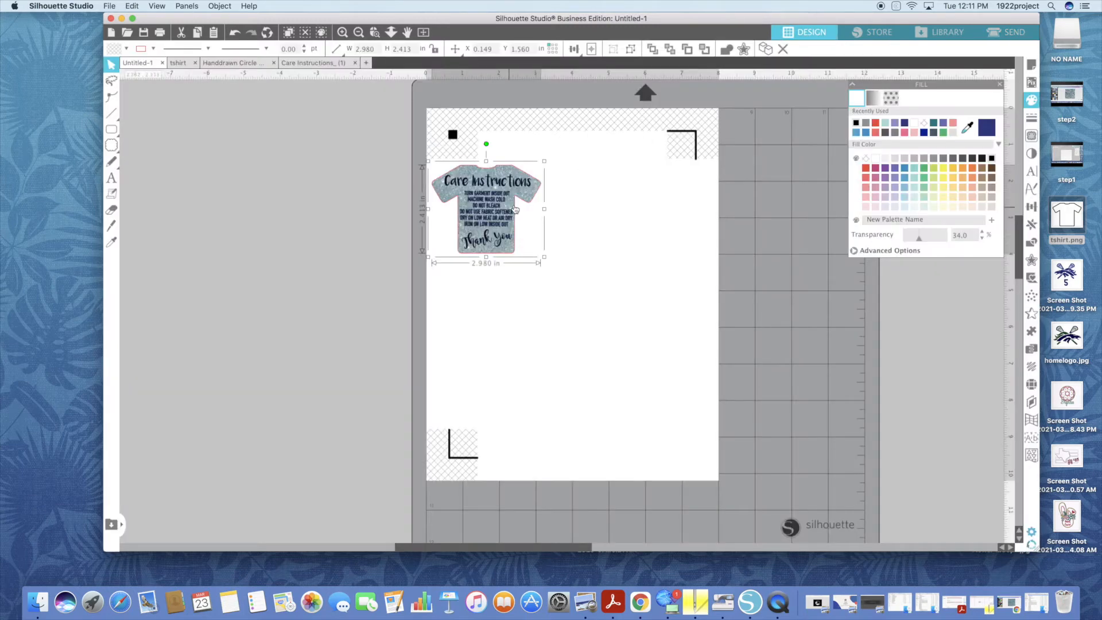
pyautogui.moveTo(494, 201); pyautogui.dragTo(519, 229)
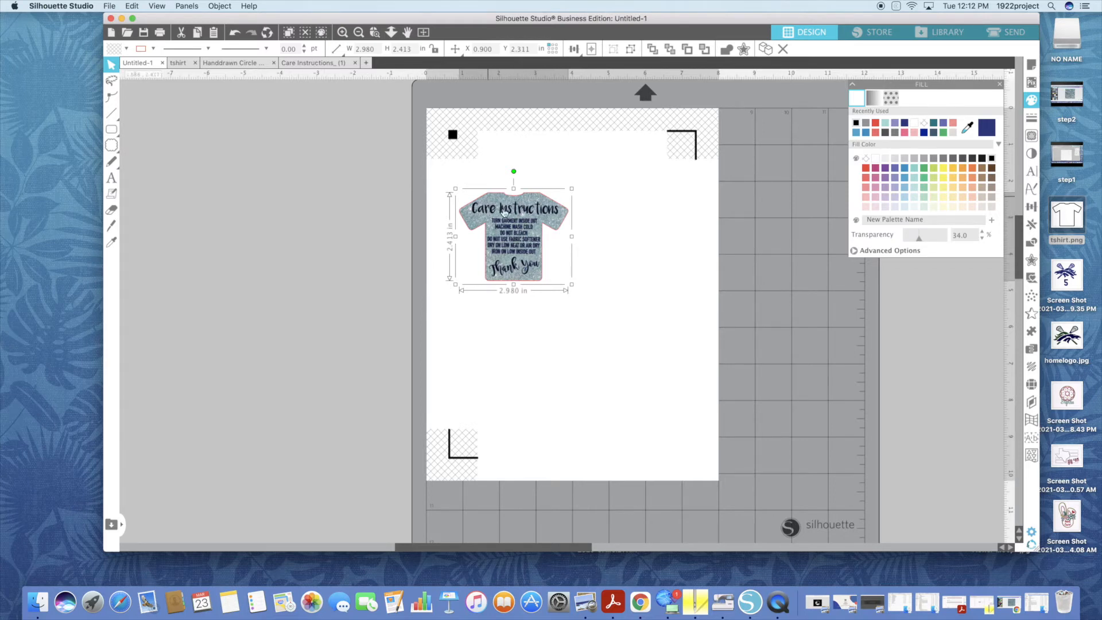
# Ungroup the T-shirt from its text and try the Cut setting on the text group before restoring No Cut.
pyautogui.click(630, 49)
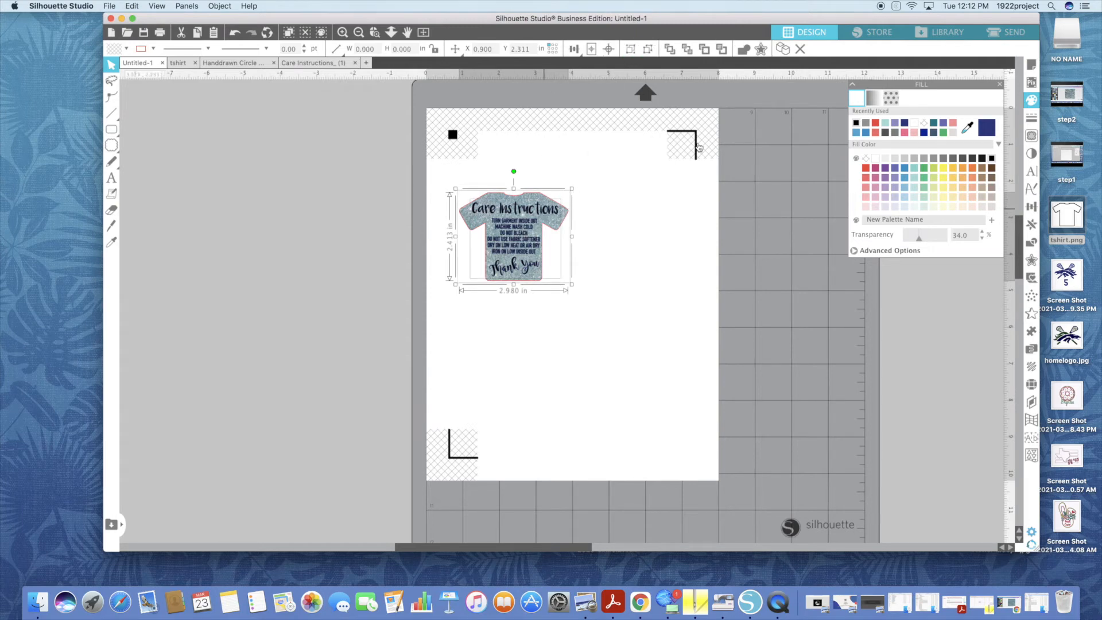
pyautogui.click(1005, 35)
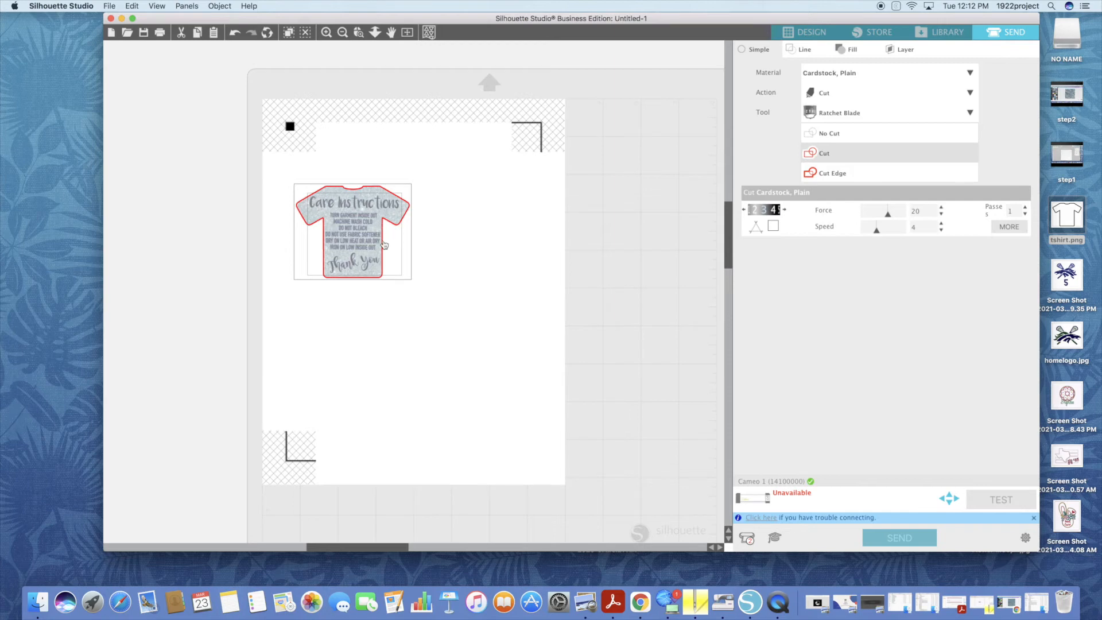
pyautogui.click(470, 258)
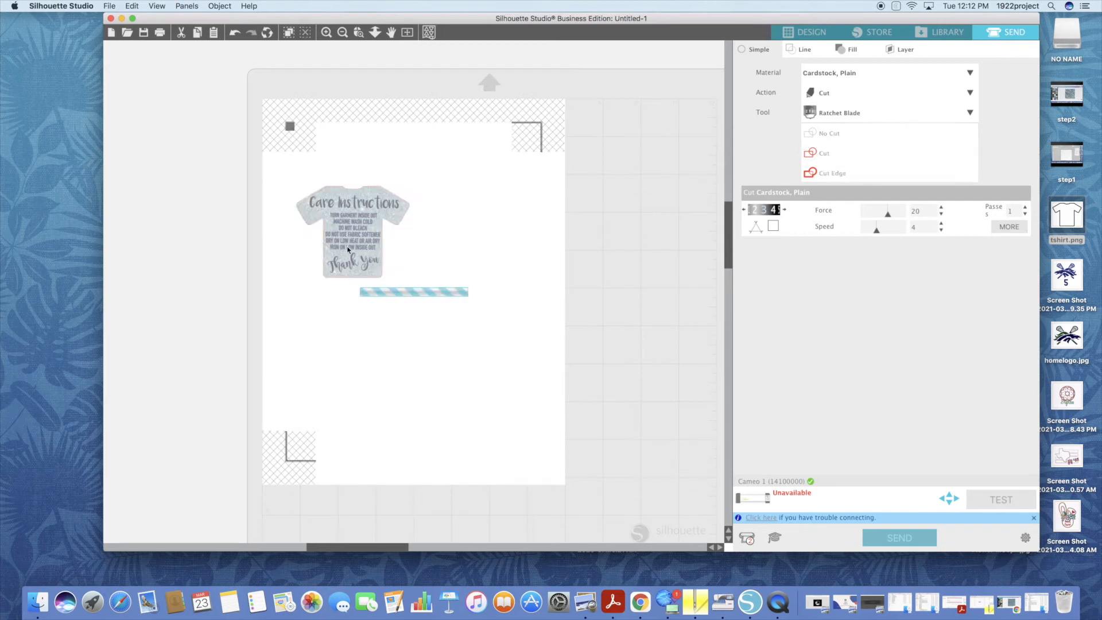
pyautogui.click(351, 241)
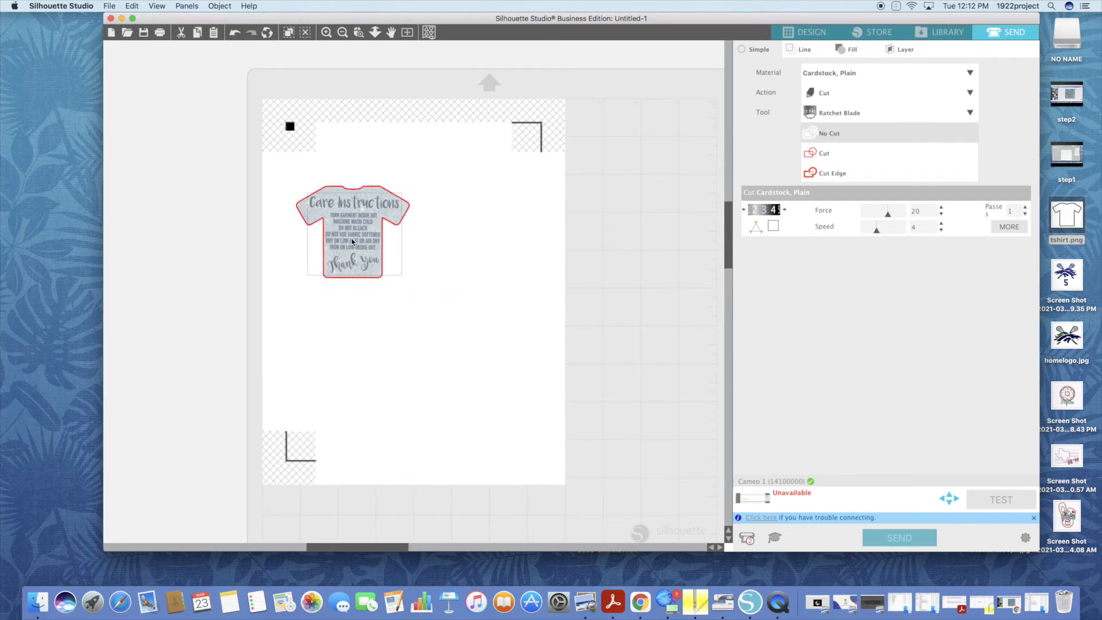
pyautogui.click(844, 155)
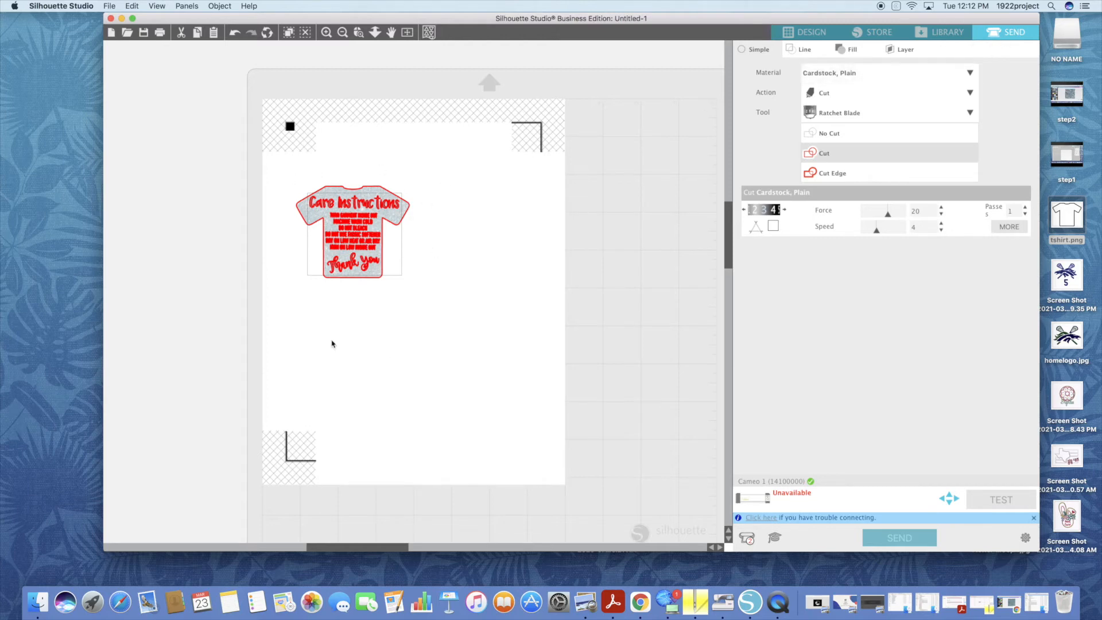
pyautogui.click(866, 138)
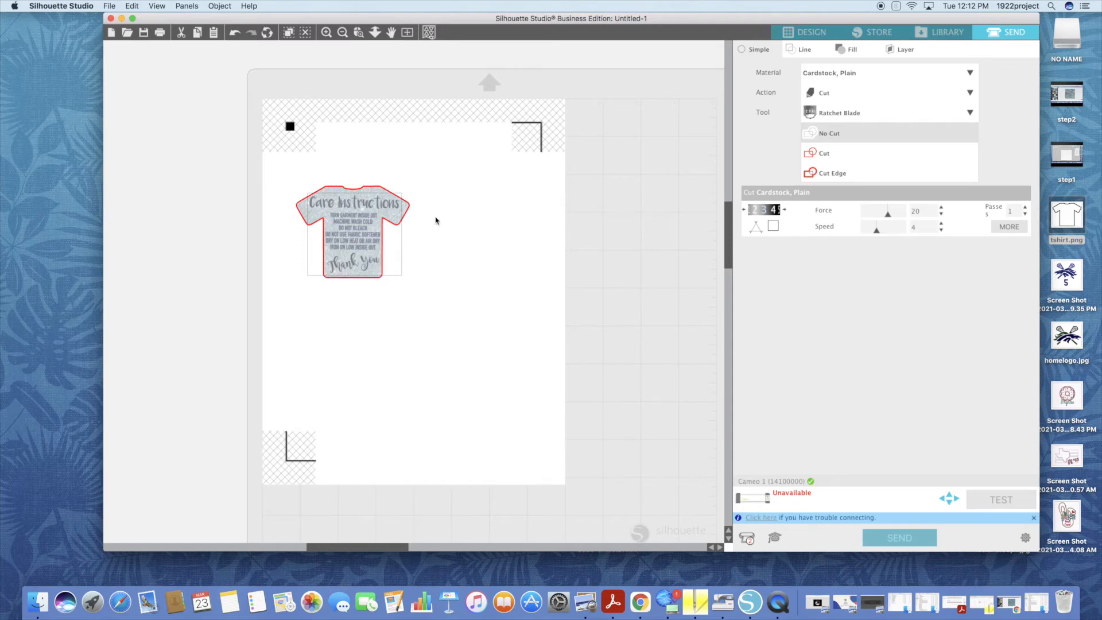
# Regroup the T-shirt with its text and move the card up to about X 1.445, Y 1.015 in between the upper registration marks.
pyautogui.click(804, 33)
pyautogui.moveTo(460, 174); pyautogui.dragTo(585, 288)
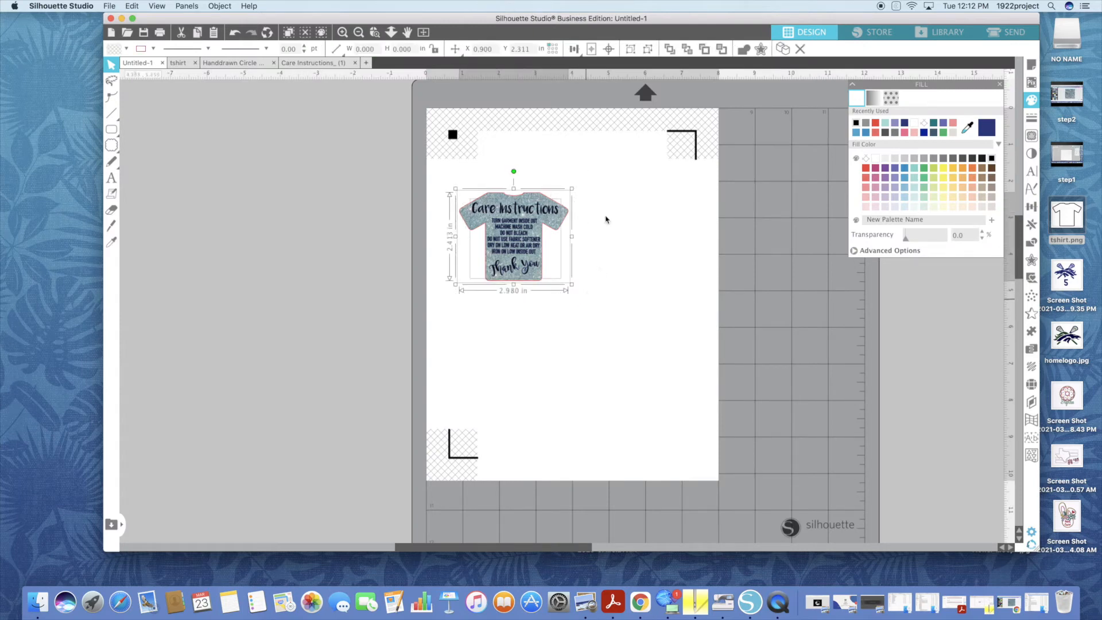
pyautogui.click(635, 52)
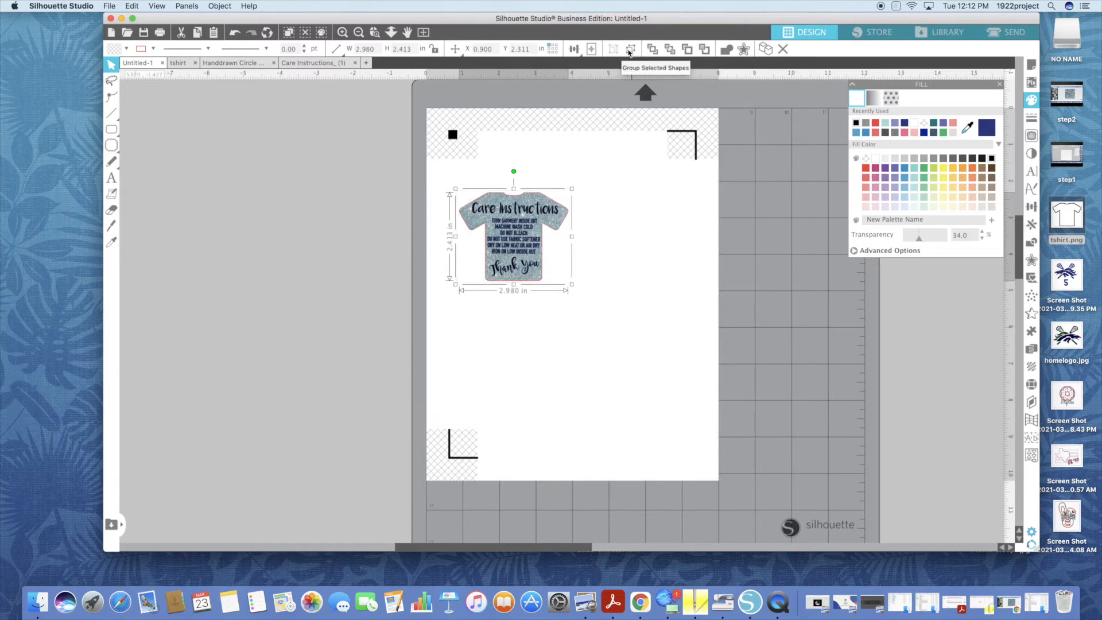
pyautogui.moveTo(540, 210); pyautogui.dragTo(560, 163)
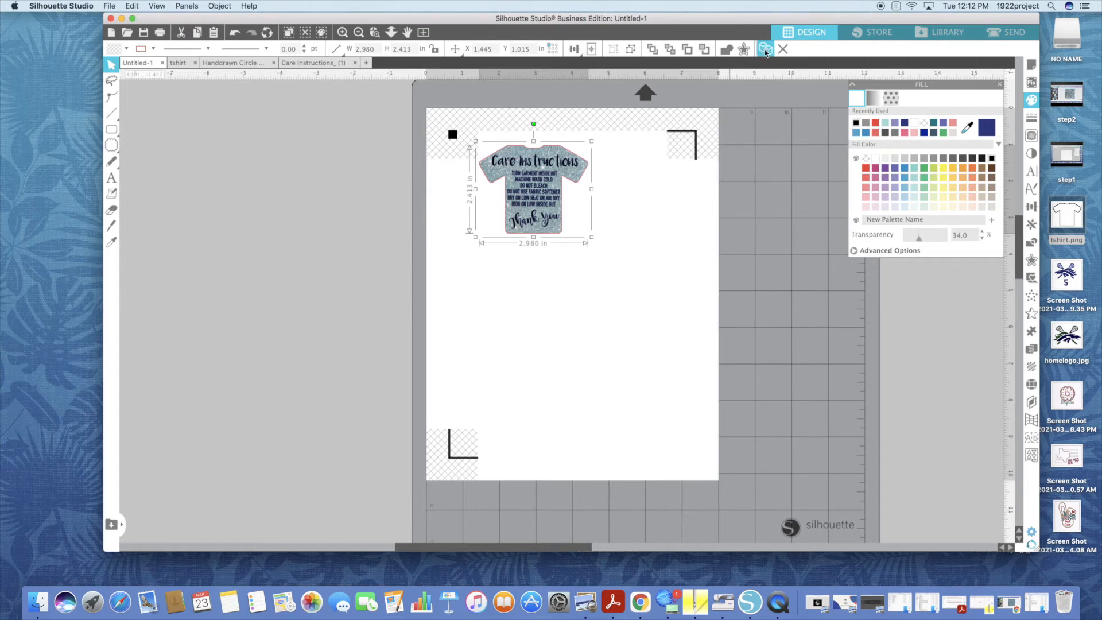
# Duplicate the card to the right of the first and adjust it in the cut preview to about X 4.907, Y 1.692 in.
pyautogui.moveTo(547, 214); pyautogui.dragTo(664, 239)
pyautogui.click(1007, 40)
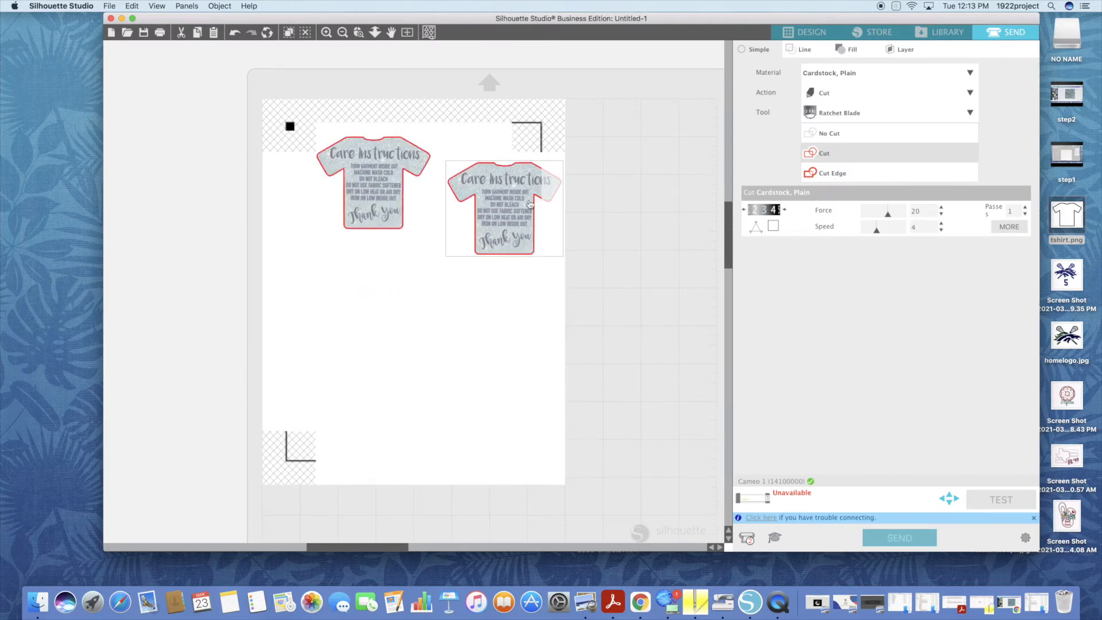
pyautogui.moveTo(529, 204); pyautogui.dragTo(491, 208)
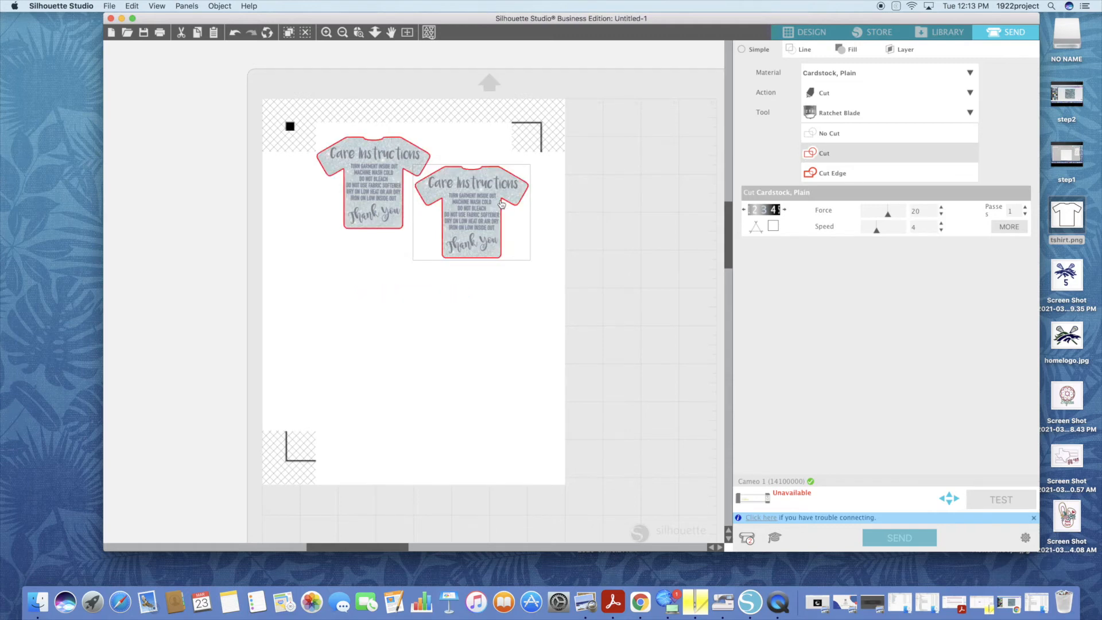
pyautogui.click(810, 33)
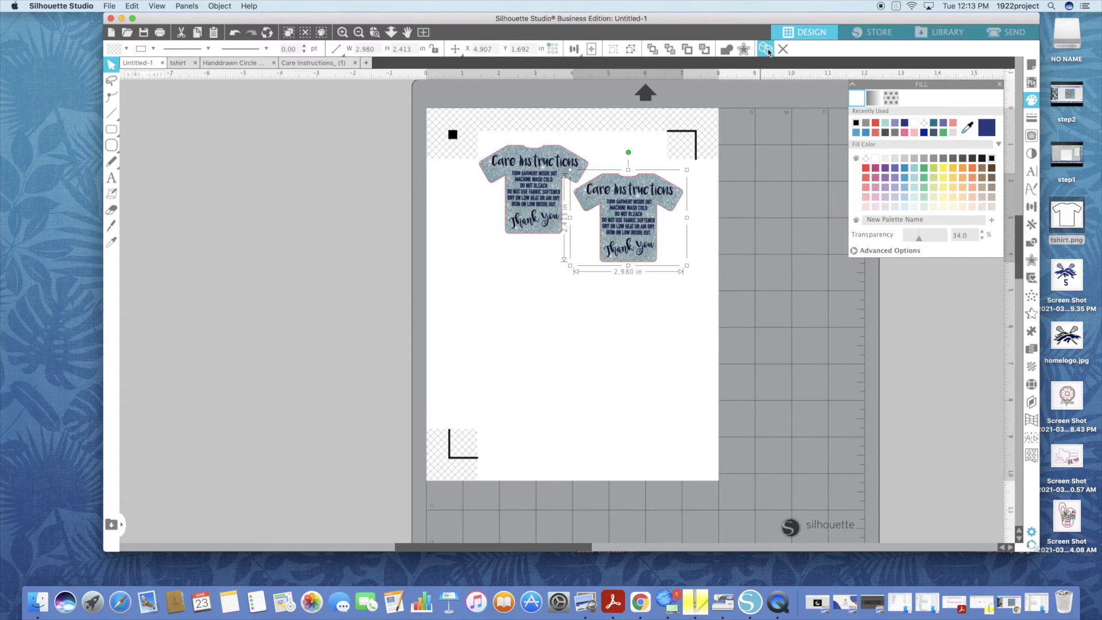
# Add four more duplicates of the card beneath the first pair, arranged as two more staggered rows.
pyautogui.moveTo(609, 199); pyautogui.dragTo(511, 263)
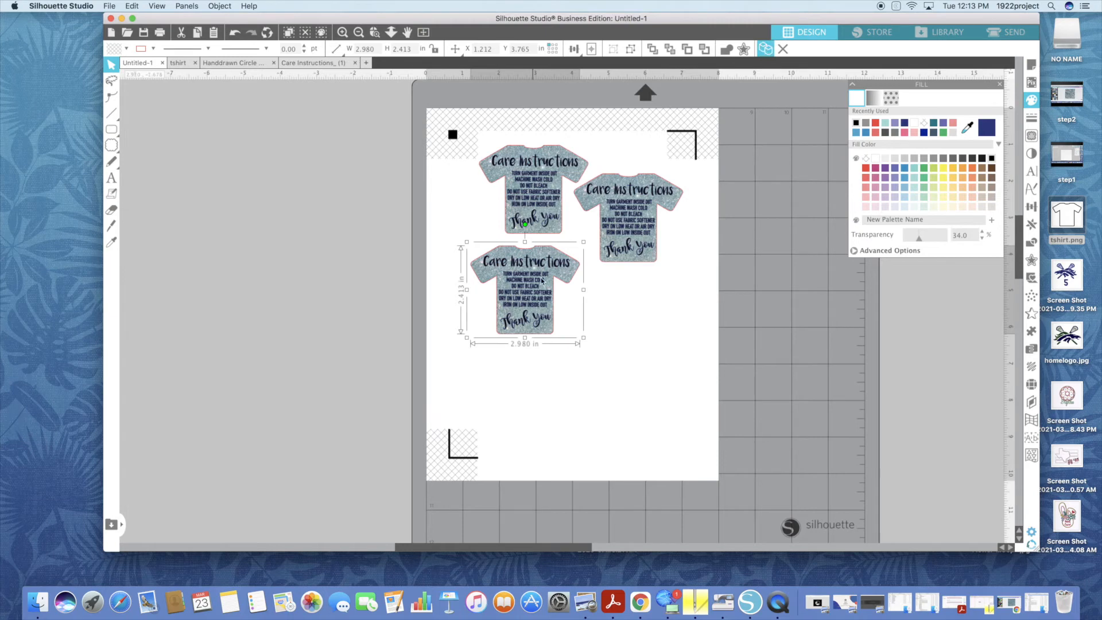
pyautogui.moveTo(541, 280); pyautogui.dragTo(623, 315)
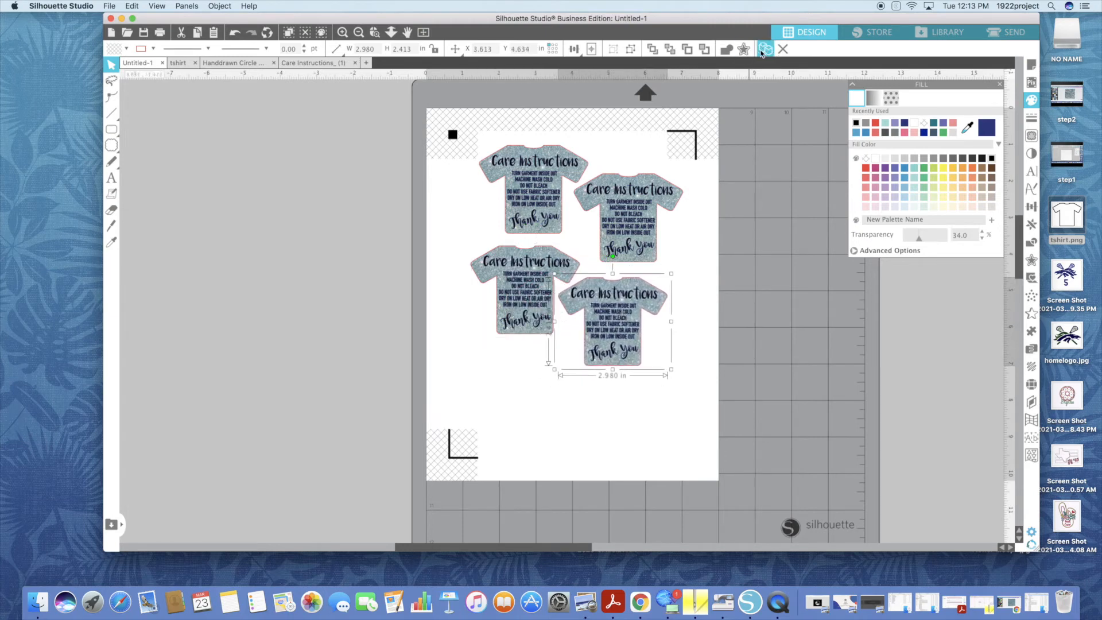
pyautogui.moveTo(608, 306); pyautogui.dragTo(520, 376)
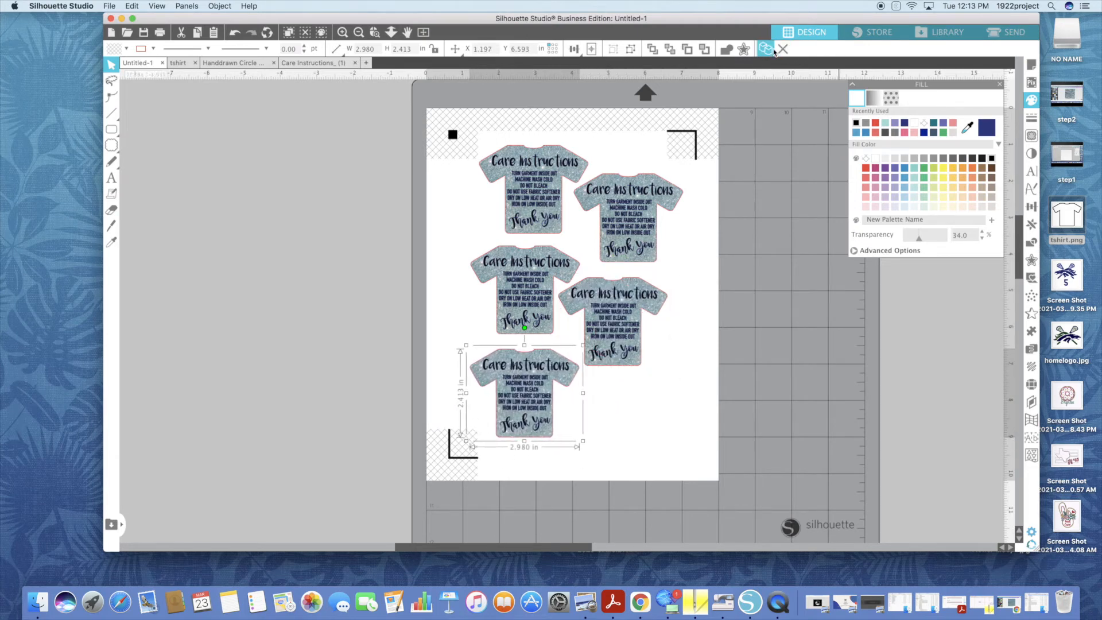
pyautogui.moveTo(531, 430); pyautogui.dragTo(619, 447)
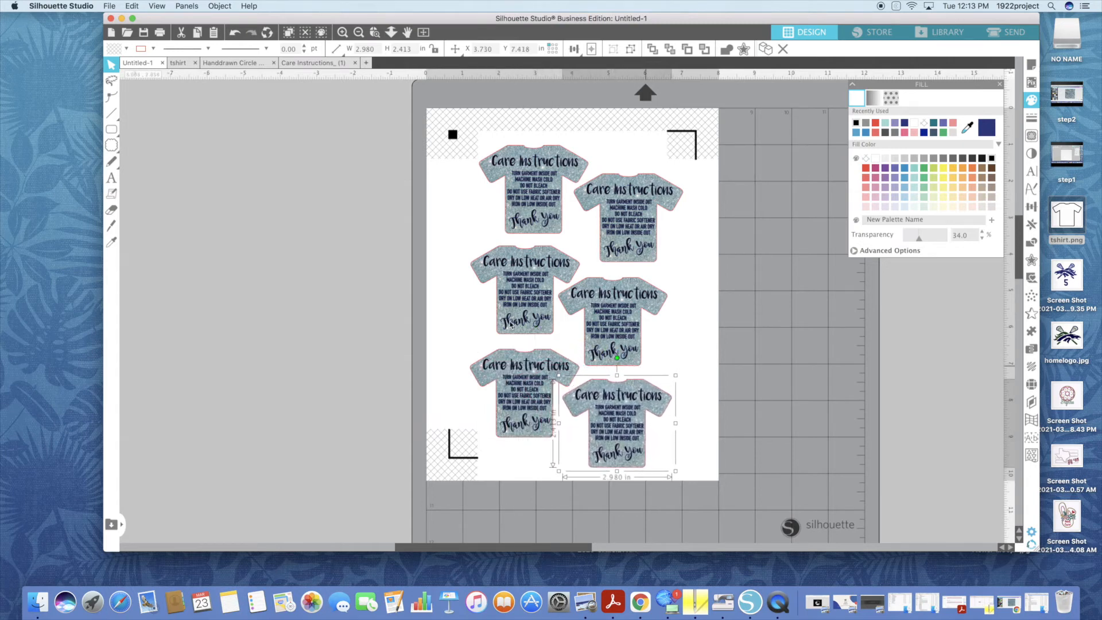
# Nudge the lower-left, upper-left and all three right-column cards slightly upward to tighten the staggered layout.
pyautogui.moveTo(523, 378); pyautogui.dragTo(522, 370)
pyautogui.press('Escape')
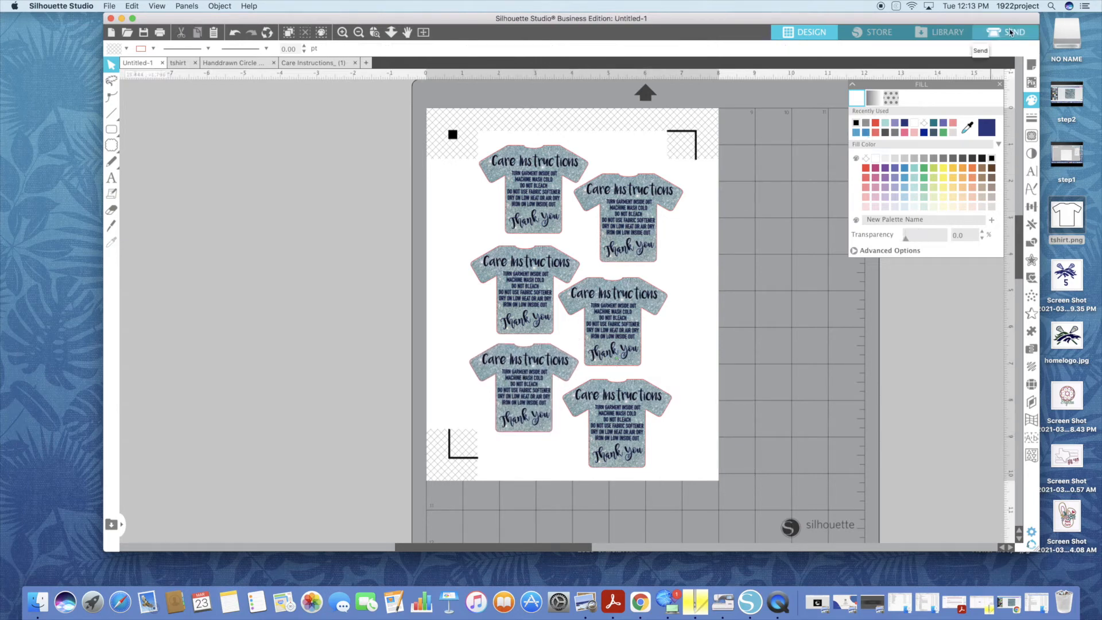
pyautogui.moveTo(555, 204); pyautogui.dragTo(553, 198)
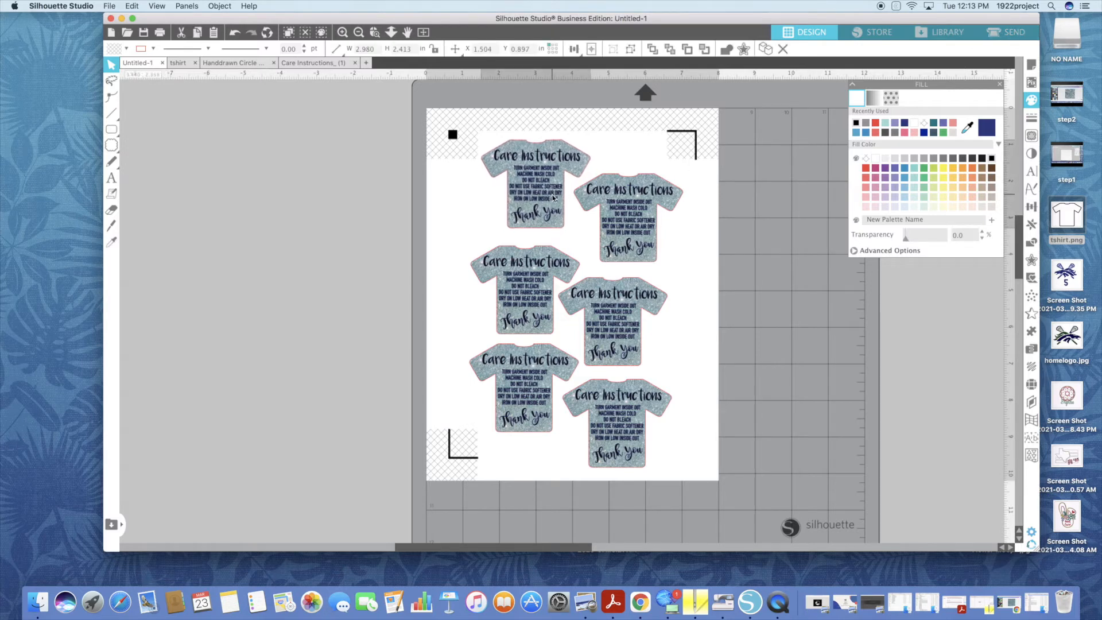
pyautogui.moveTo(627, 219); pyautogui.dragTo(626, 214)
pyautogui.moveTo(621, 295); pyautogui.dragTo(627, 291)
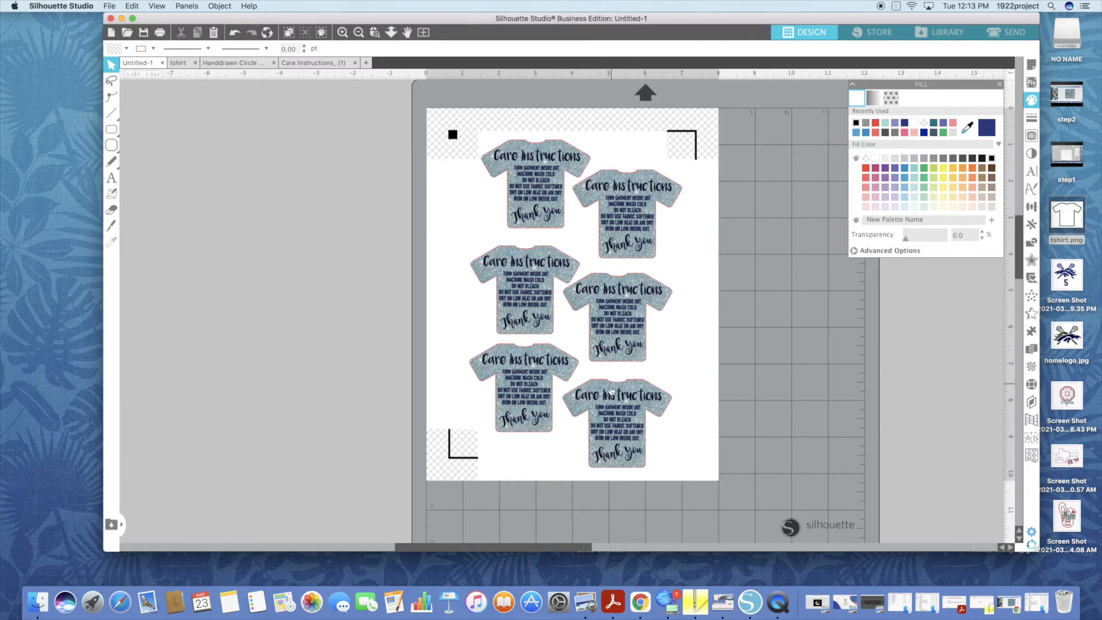
pyautogui.moveTo(612, 388); pyautogui.dragTo(611, 383)
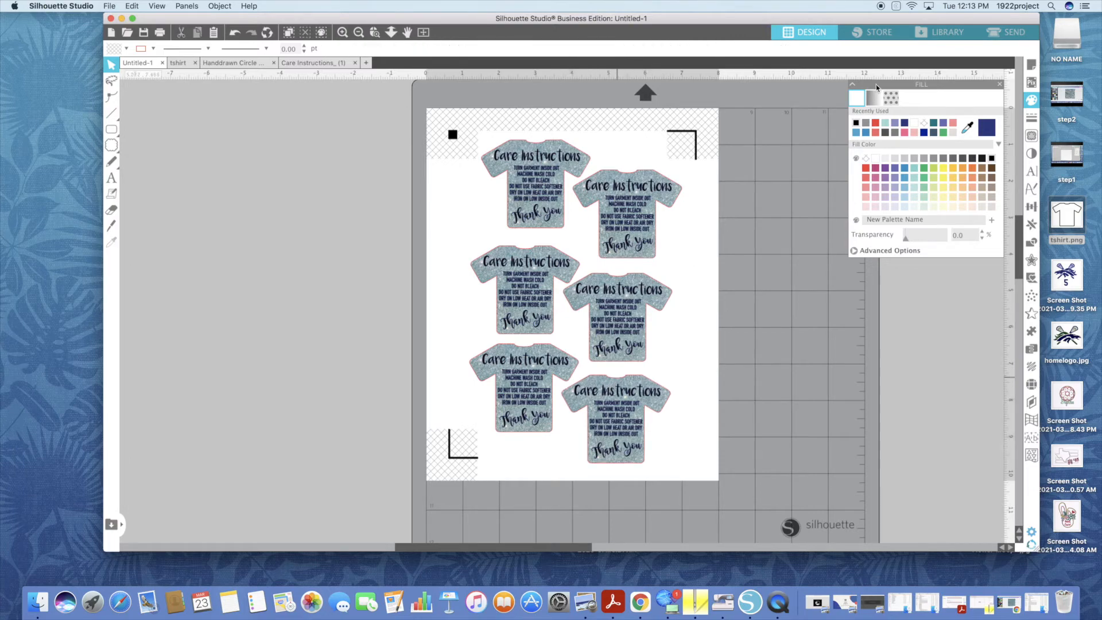
# Check all the cards in the cut preview and move the lower-right card up and to the right, inside the cut boundary.
pyautogui.click(1005, 36)
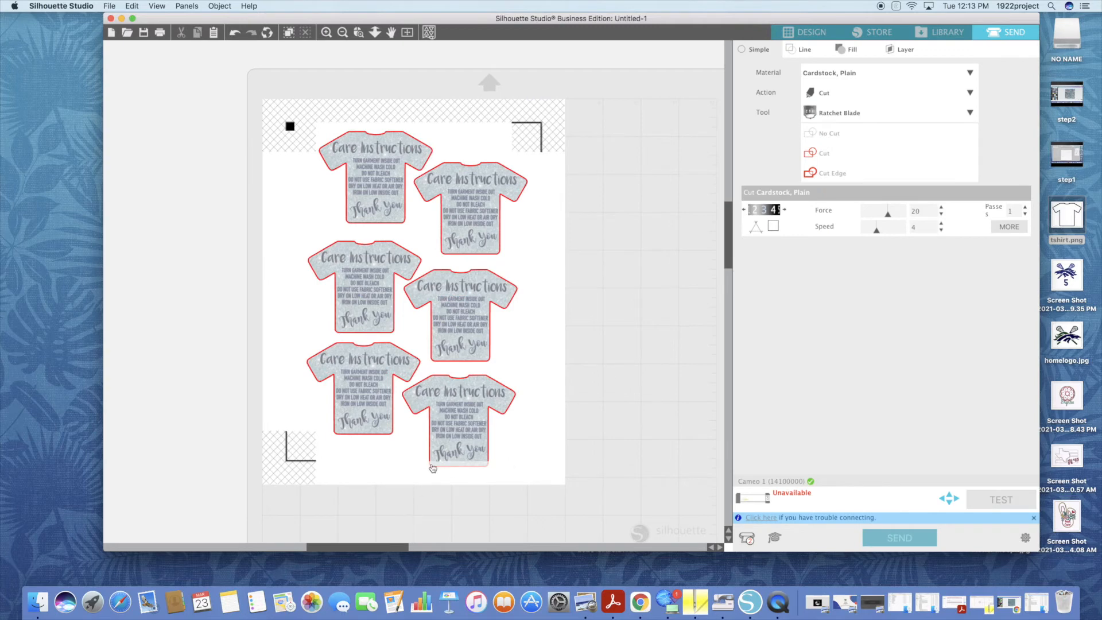
pyautogui.moveTo(462, 435); pyautogui.dragTo(471, 425)
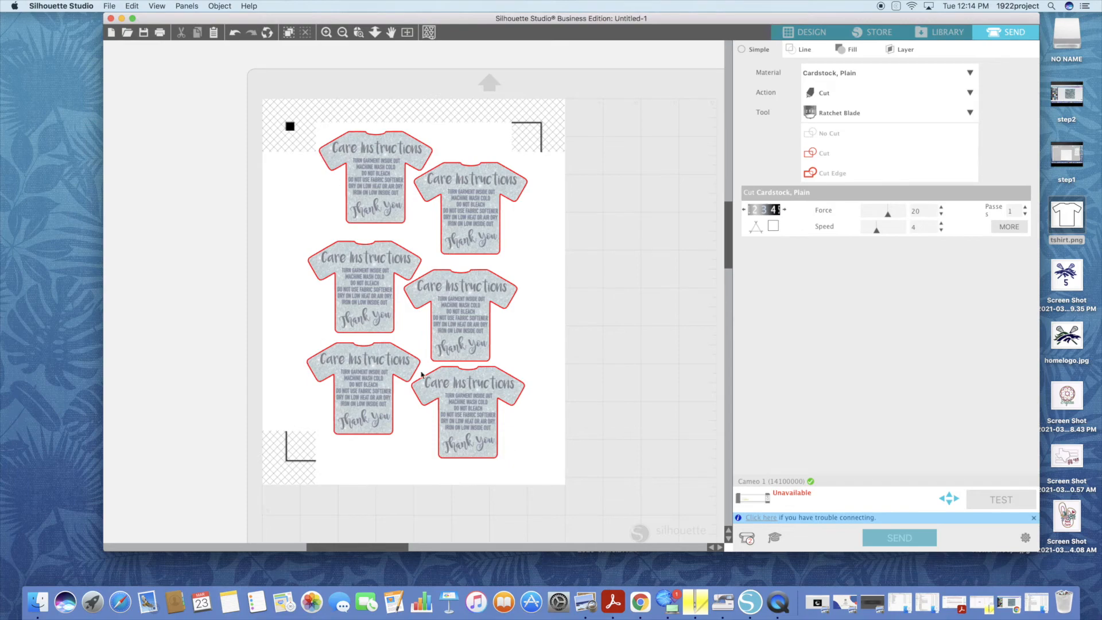
pyautogui.click(809, 34)
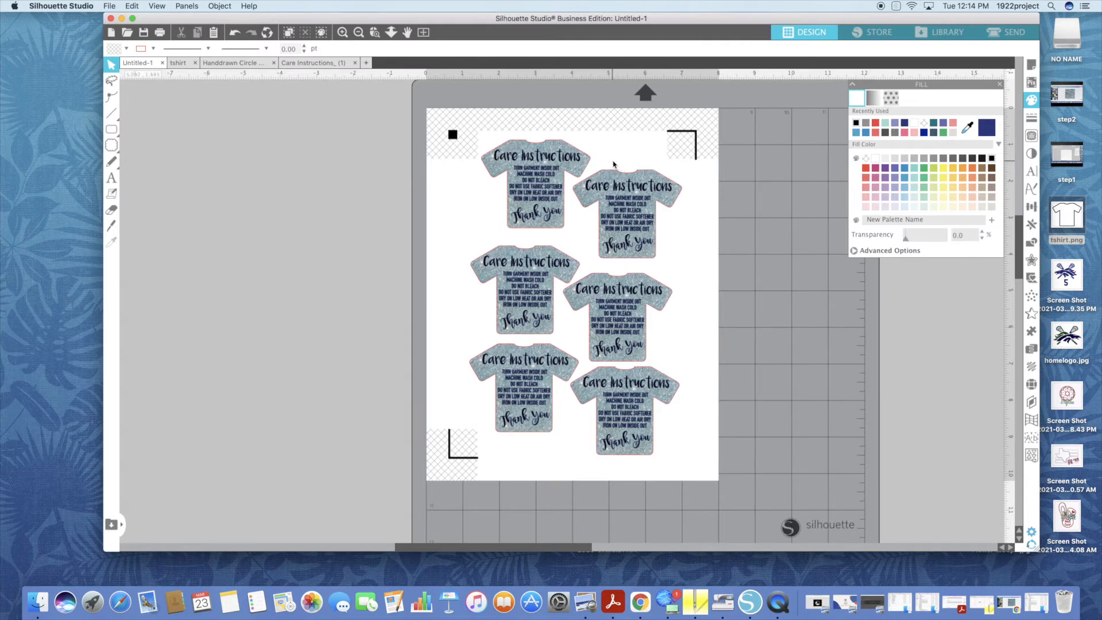
# Start printing the sheet of care cards.
pyautogui.click(110, 6)
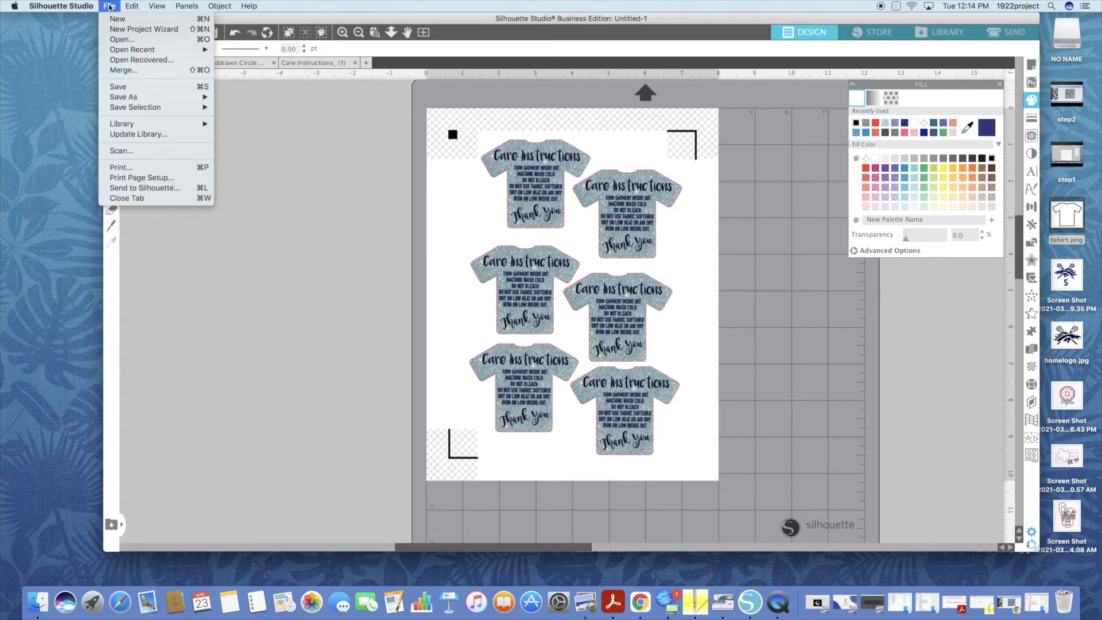
pyautogui.click(161, 169)
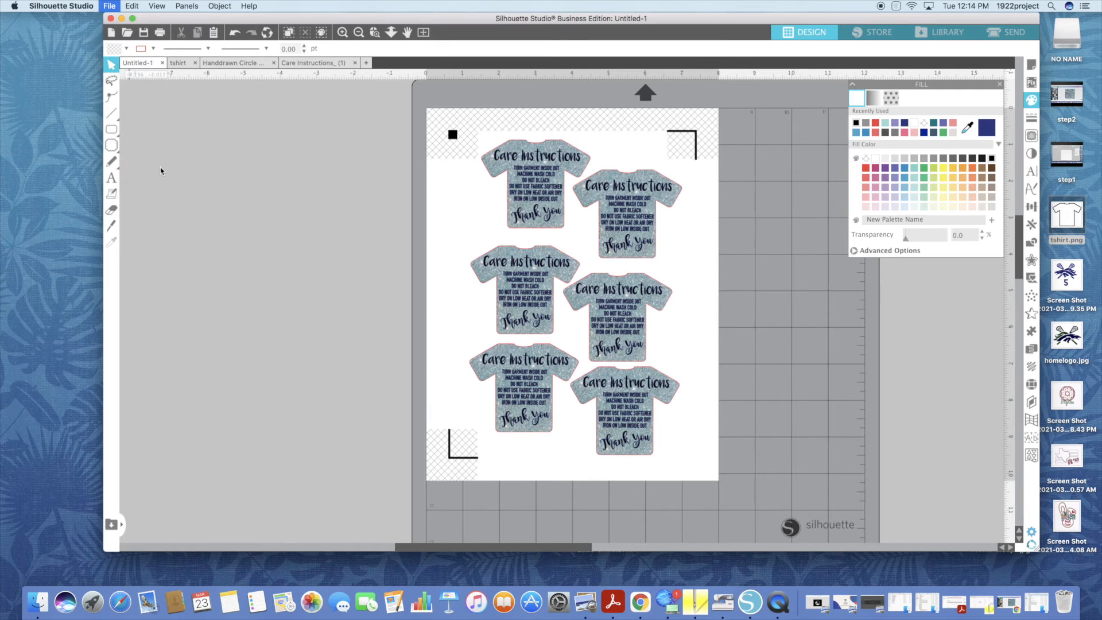